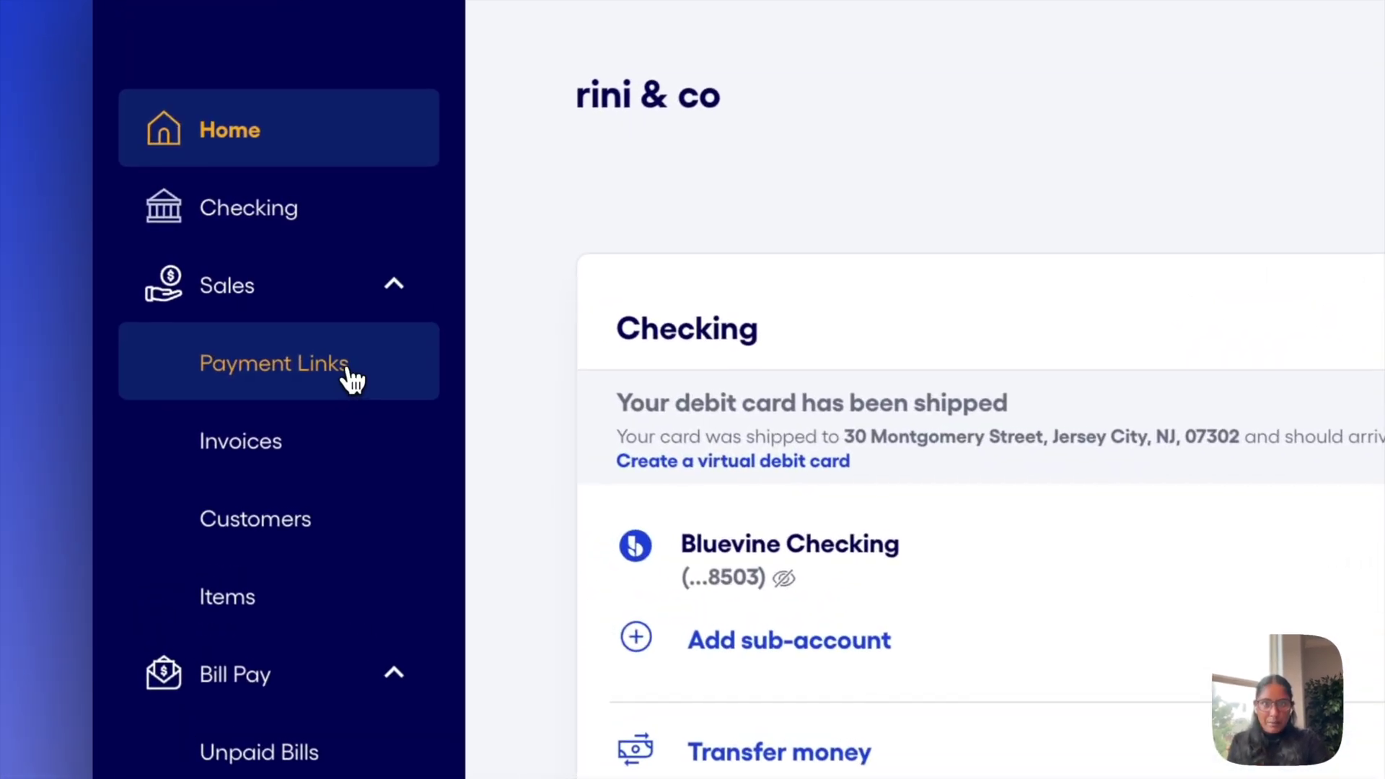
# Connect Stripe from the Payment Links page to accept card and ACH payments
pyautogui.click(223, 298)
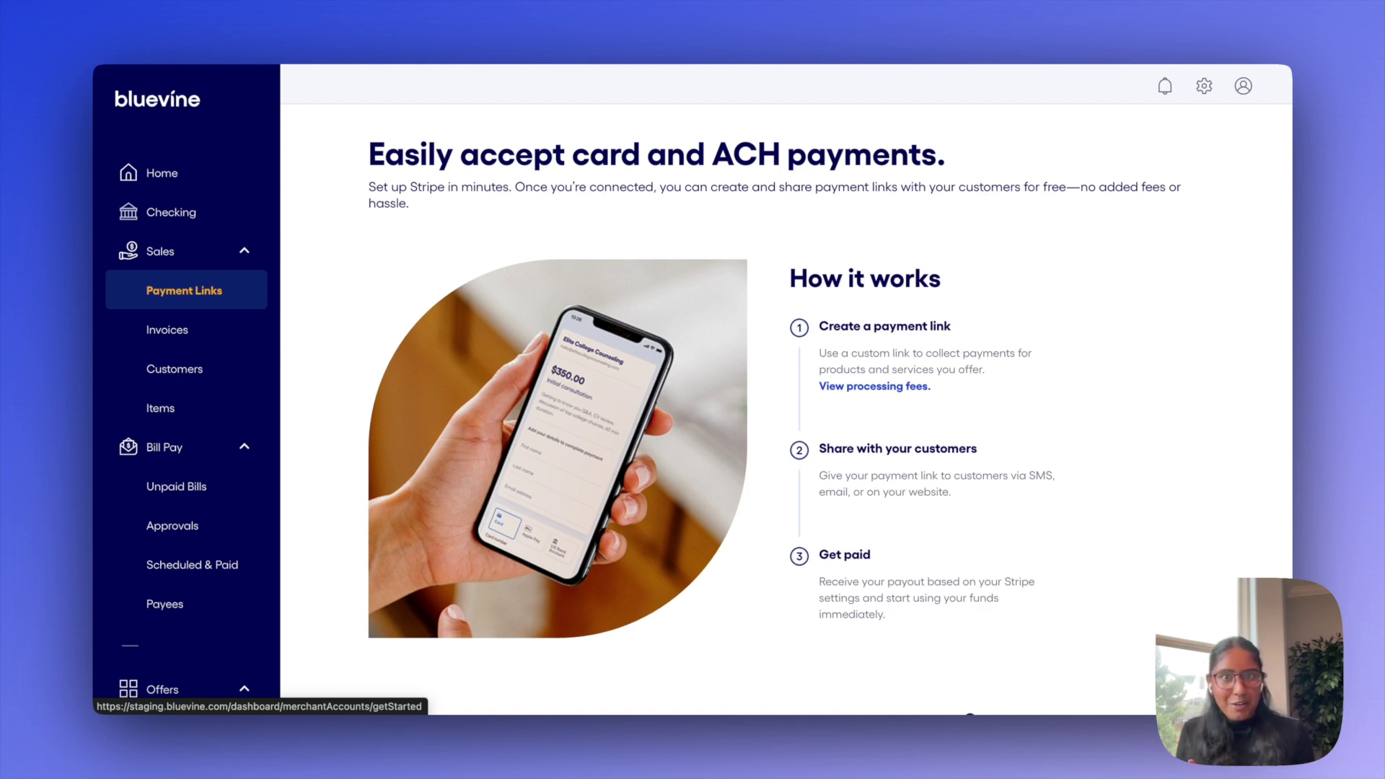
pyautogui.scroll(-6, 529, 457)
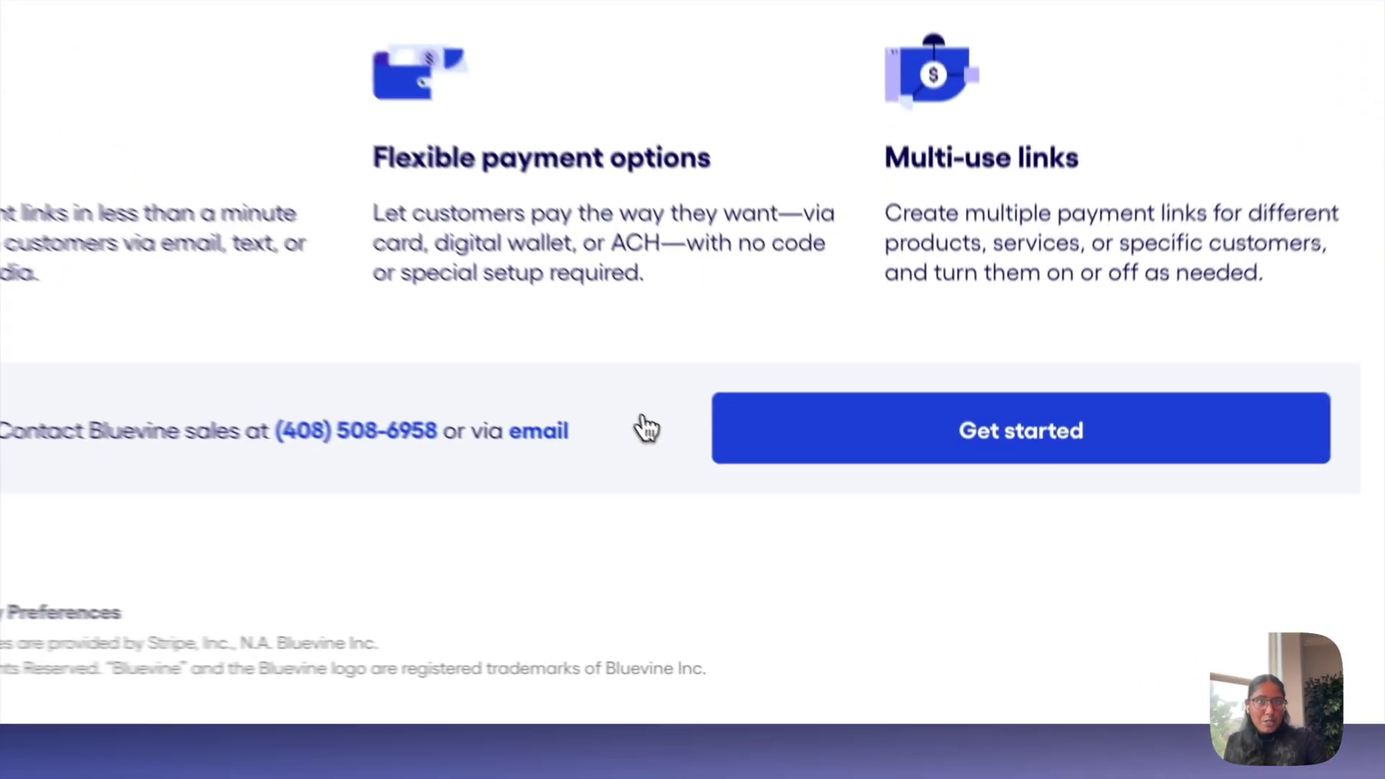
pyautogui.click(818, 437)
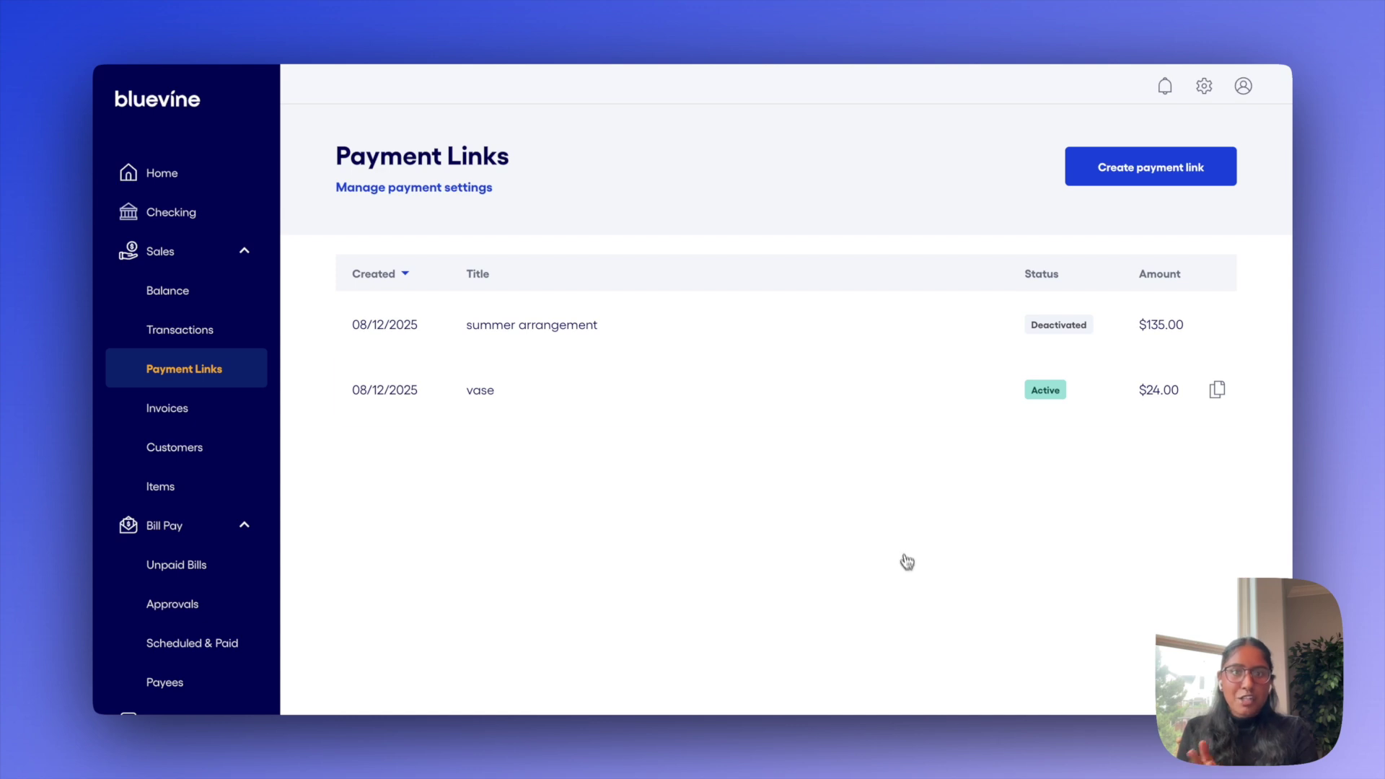
# Create a $50 payment link titled 'flowers' described as 'bouquet w floral arrangement'
pyautogui.click(1118, 173)
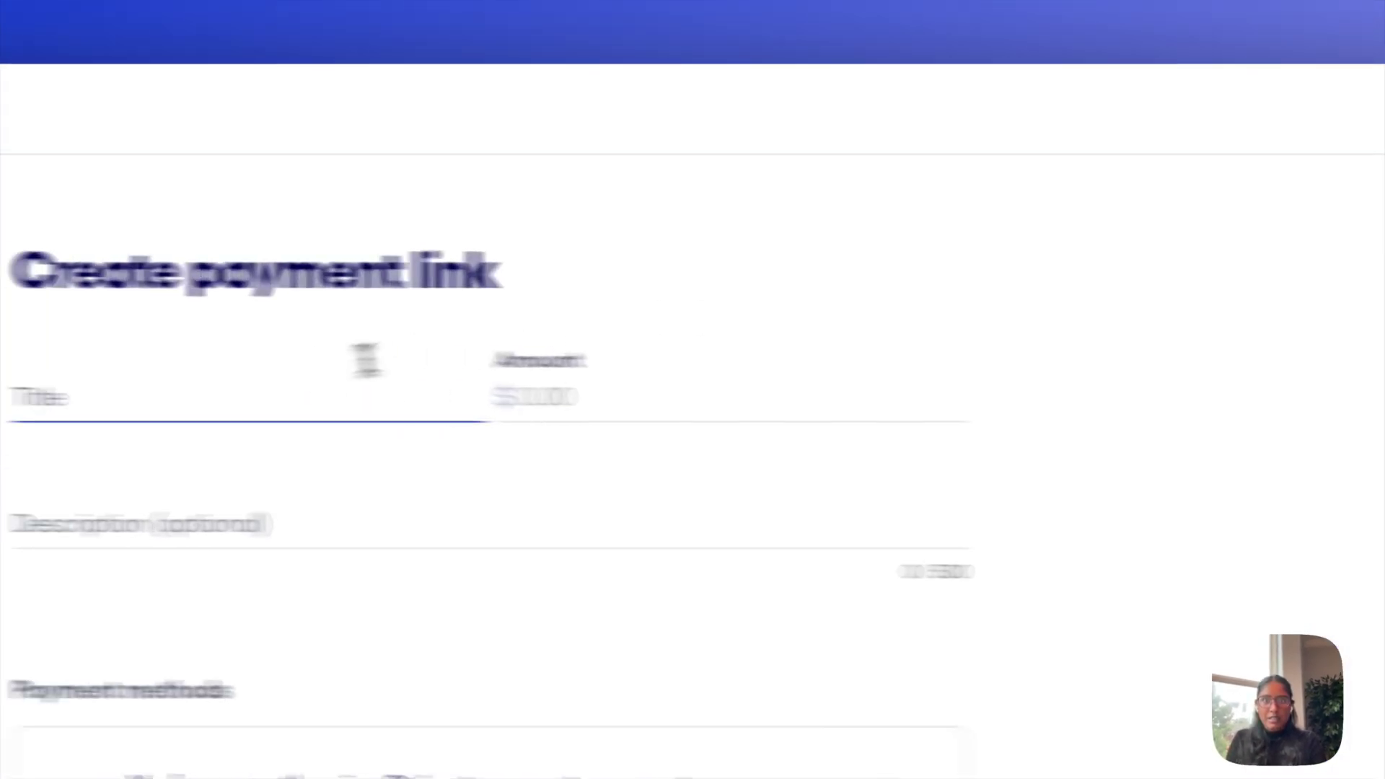
pyautogui.write('flowers')
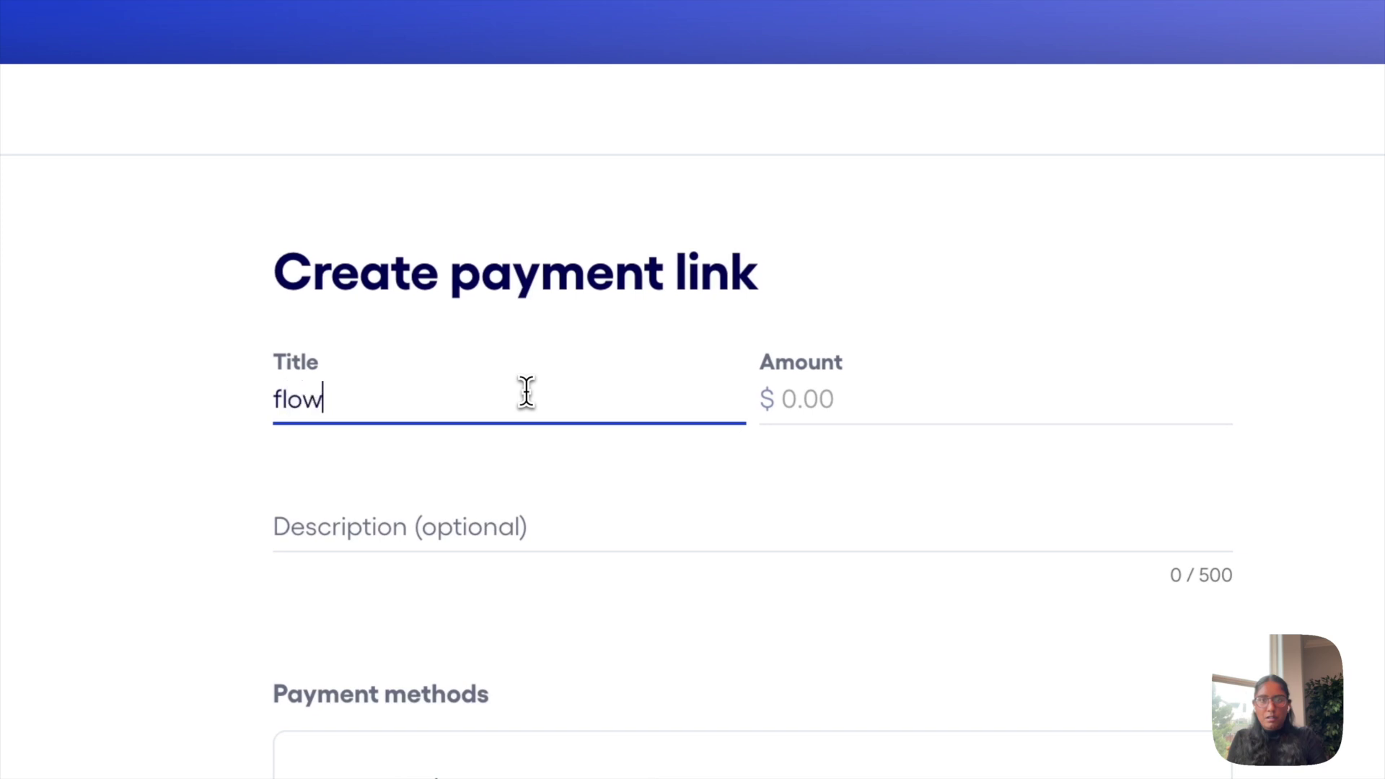
pyautogui.press('Tab')
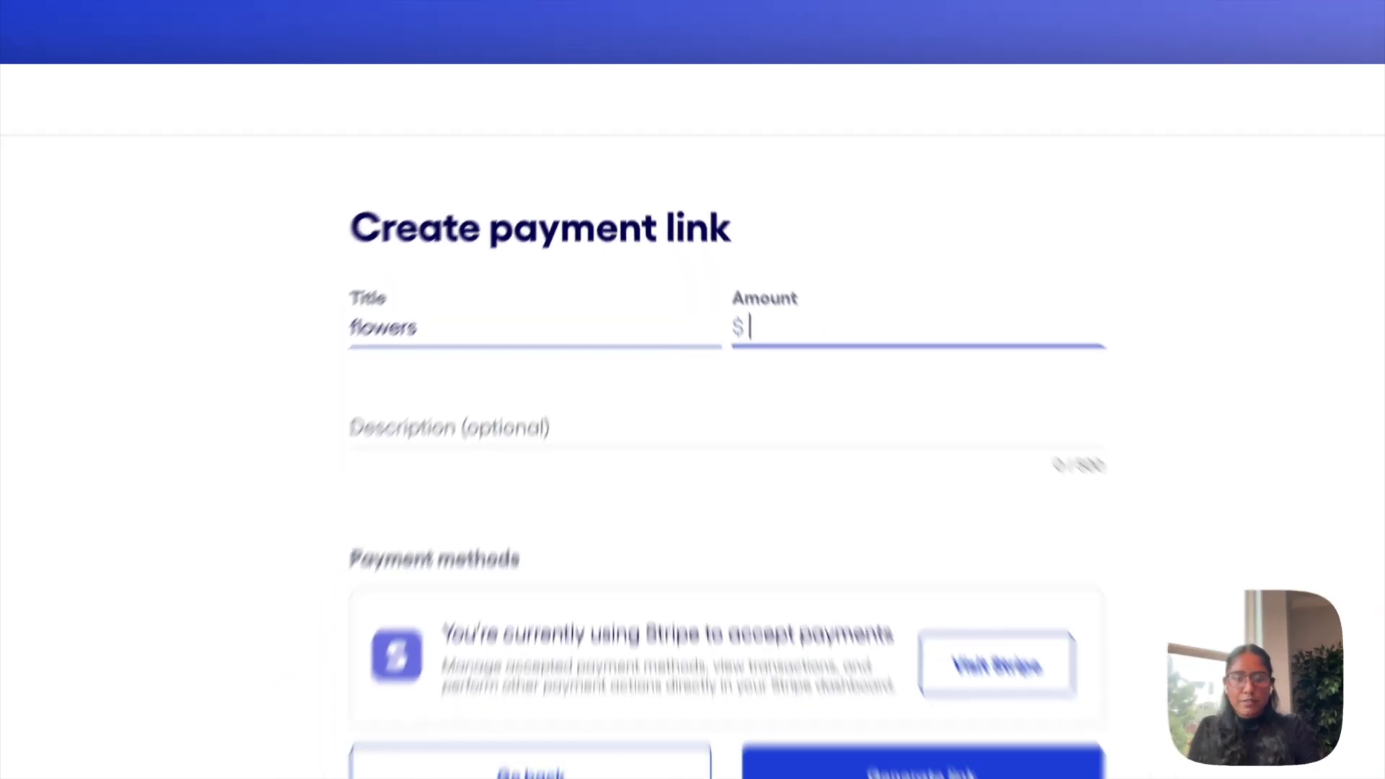
pyautogui.write('50')
pyautogui.press('Tab')
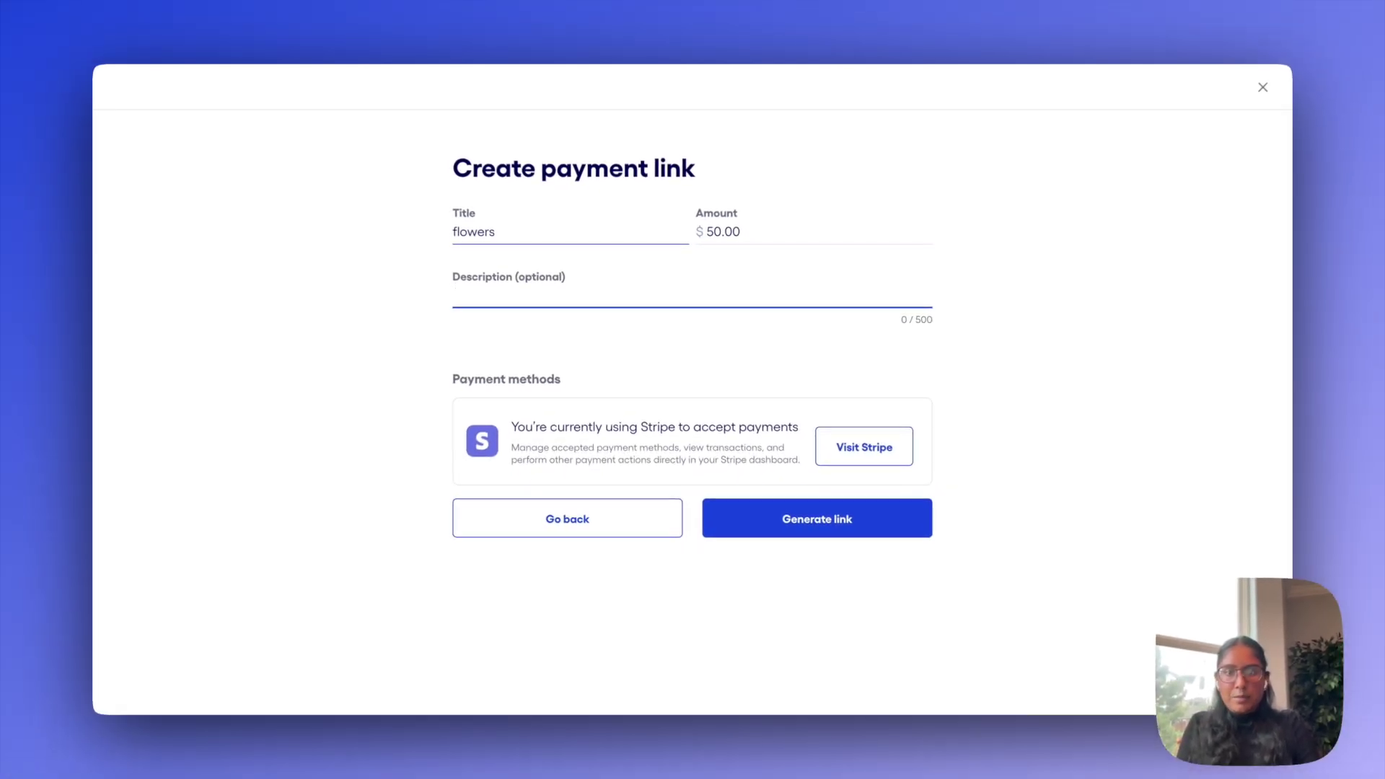
pyautogui.write('bouquet ')
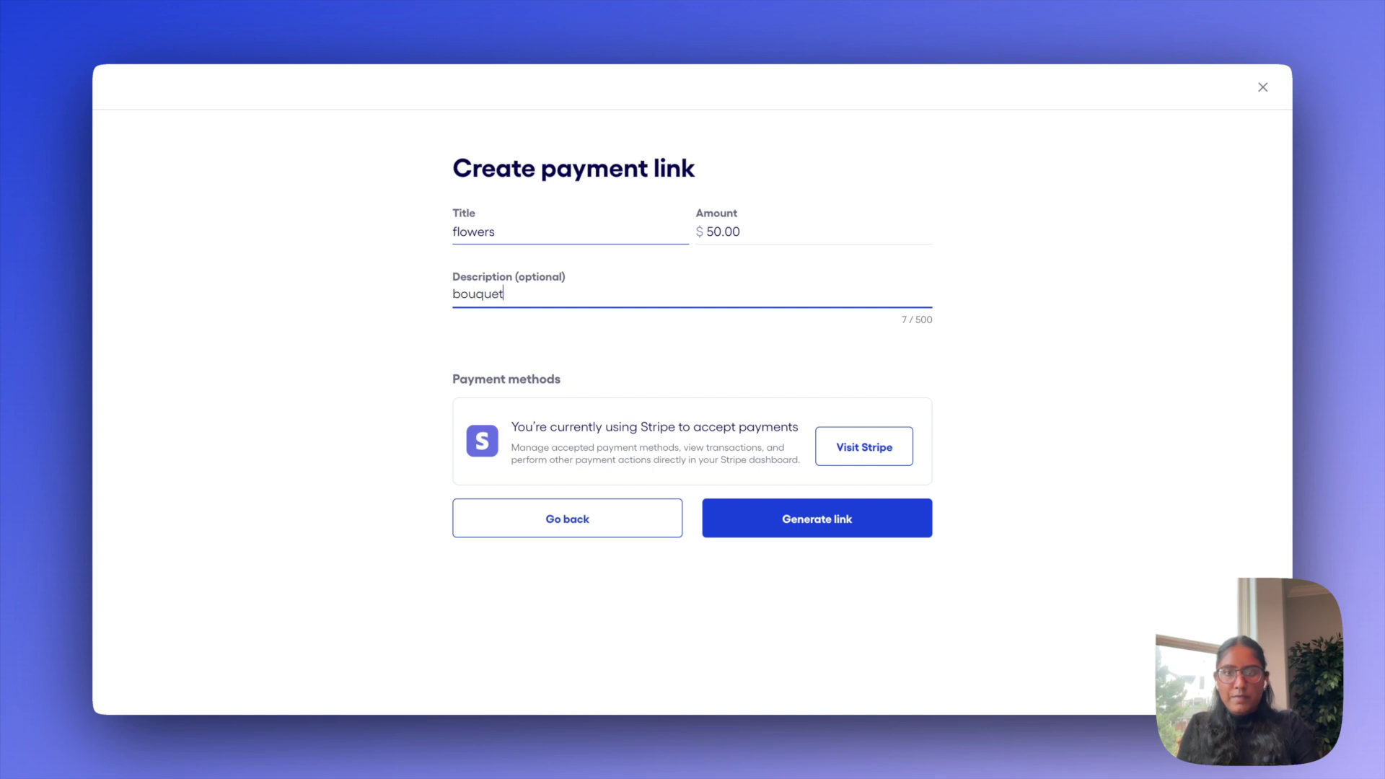
pyautogui.write('w floral arrangement')
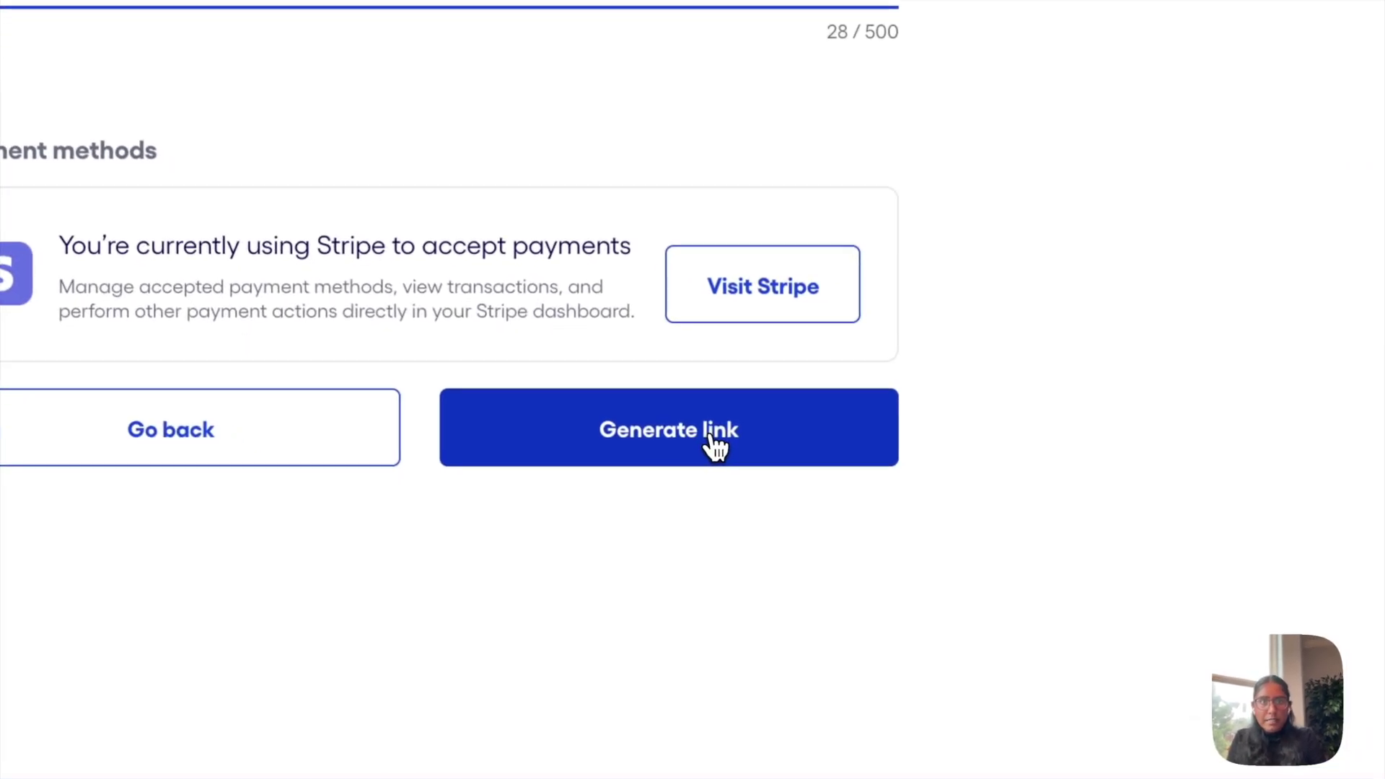
pyautogui.click(714, 436)
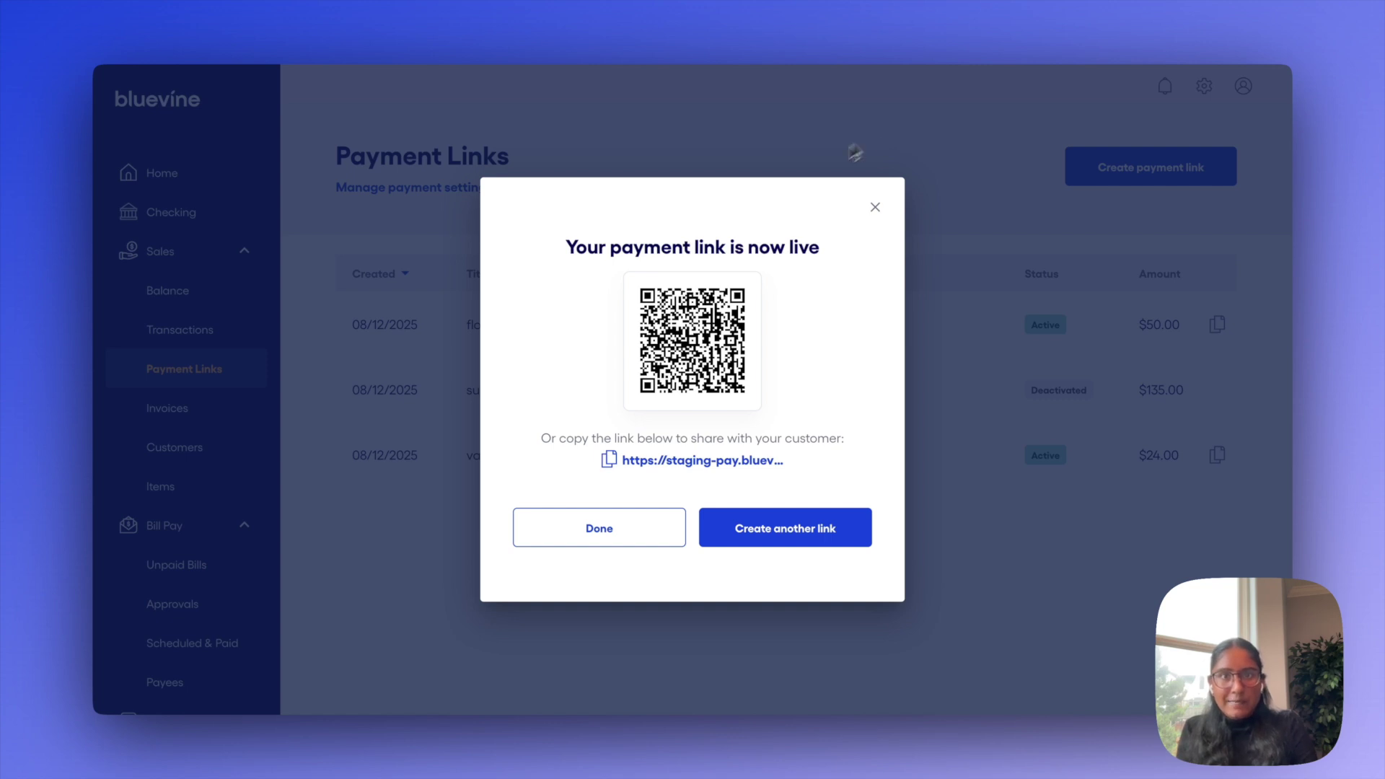
# Copy the flowers payment link and open it in a private browser window
pyautogui.click(608, 460)
pyautogui.press('super+shift+n')
pyautogui.press('super+v')
pyautogui.press('Return')
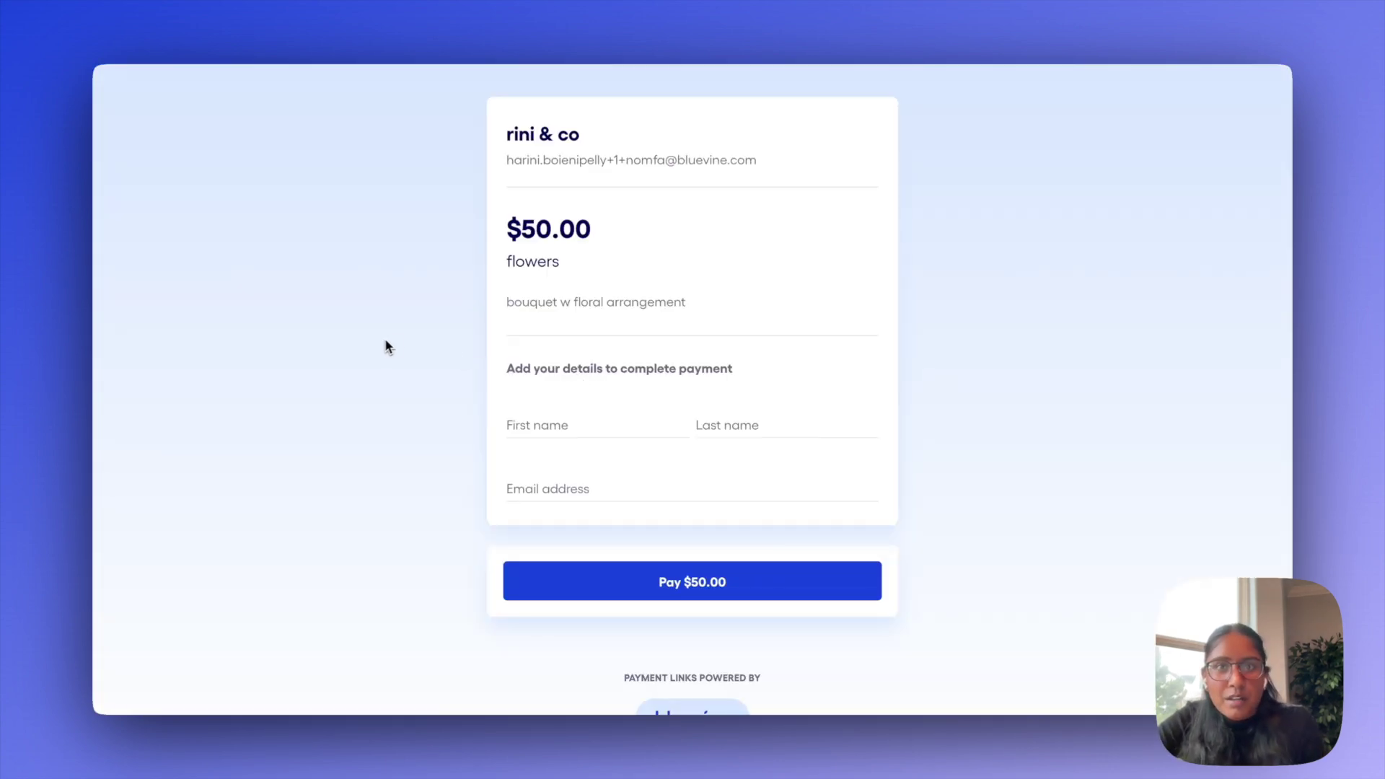
pyautogui.scroll(-2, 423, 344)
# Enter the payer's first name, last name and e-mail, and continue to the card payment
pyautogui.click(529, 360)
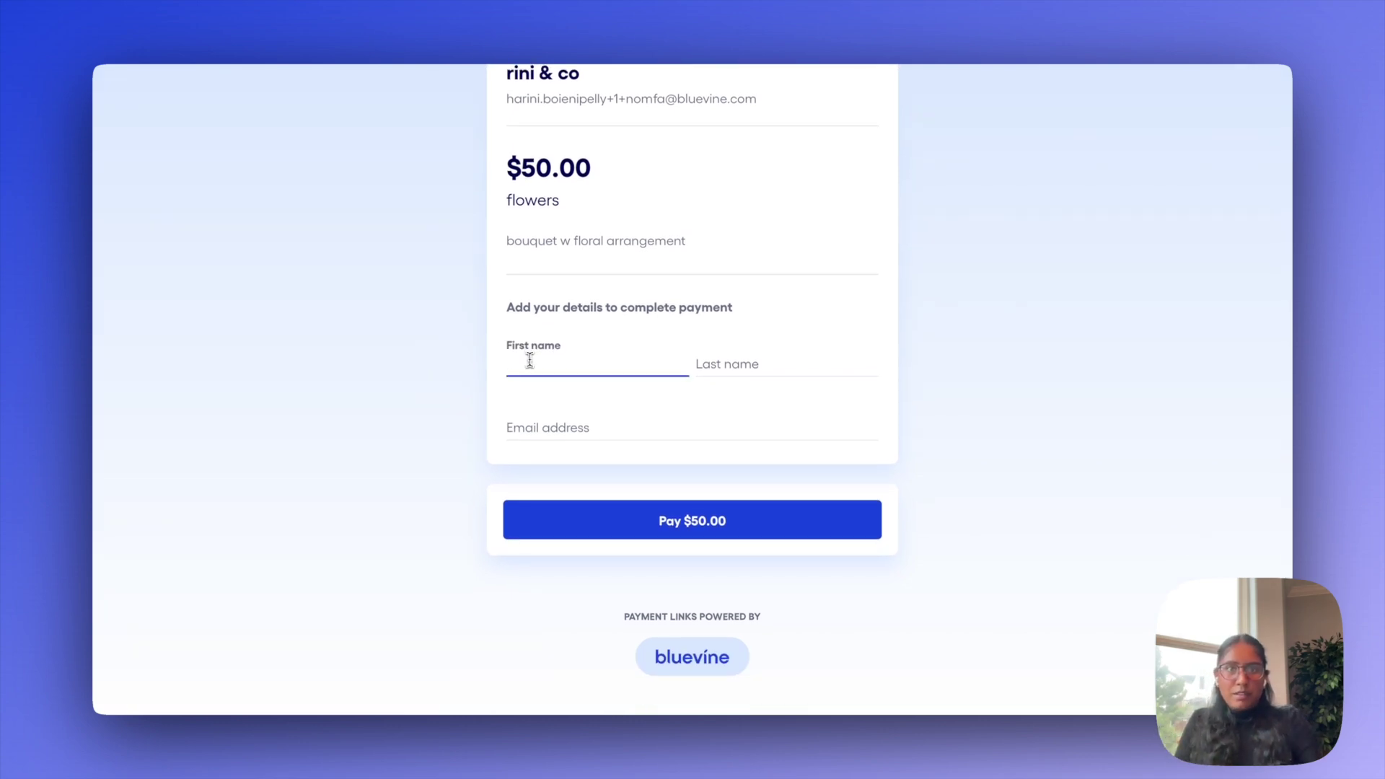
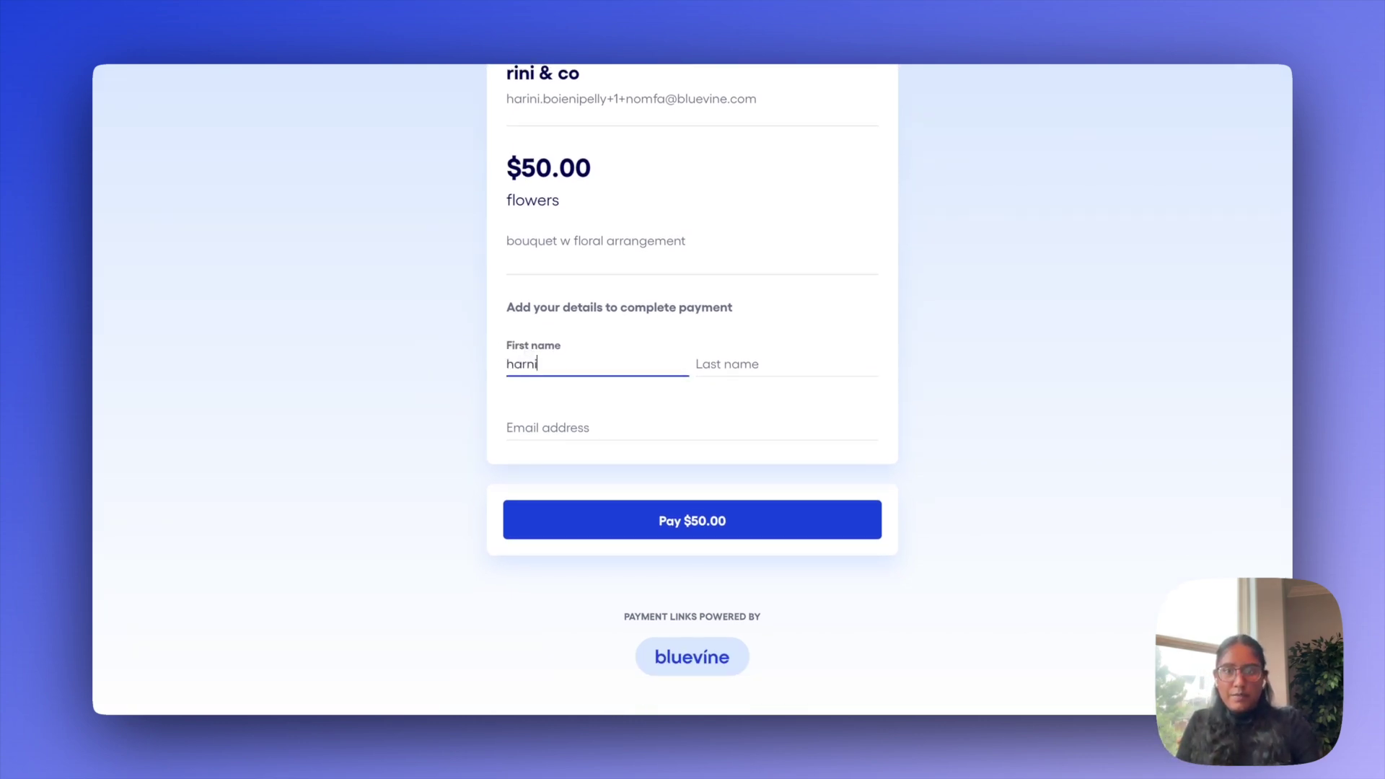
pyautogui.press('Tab')
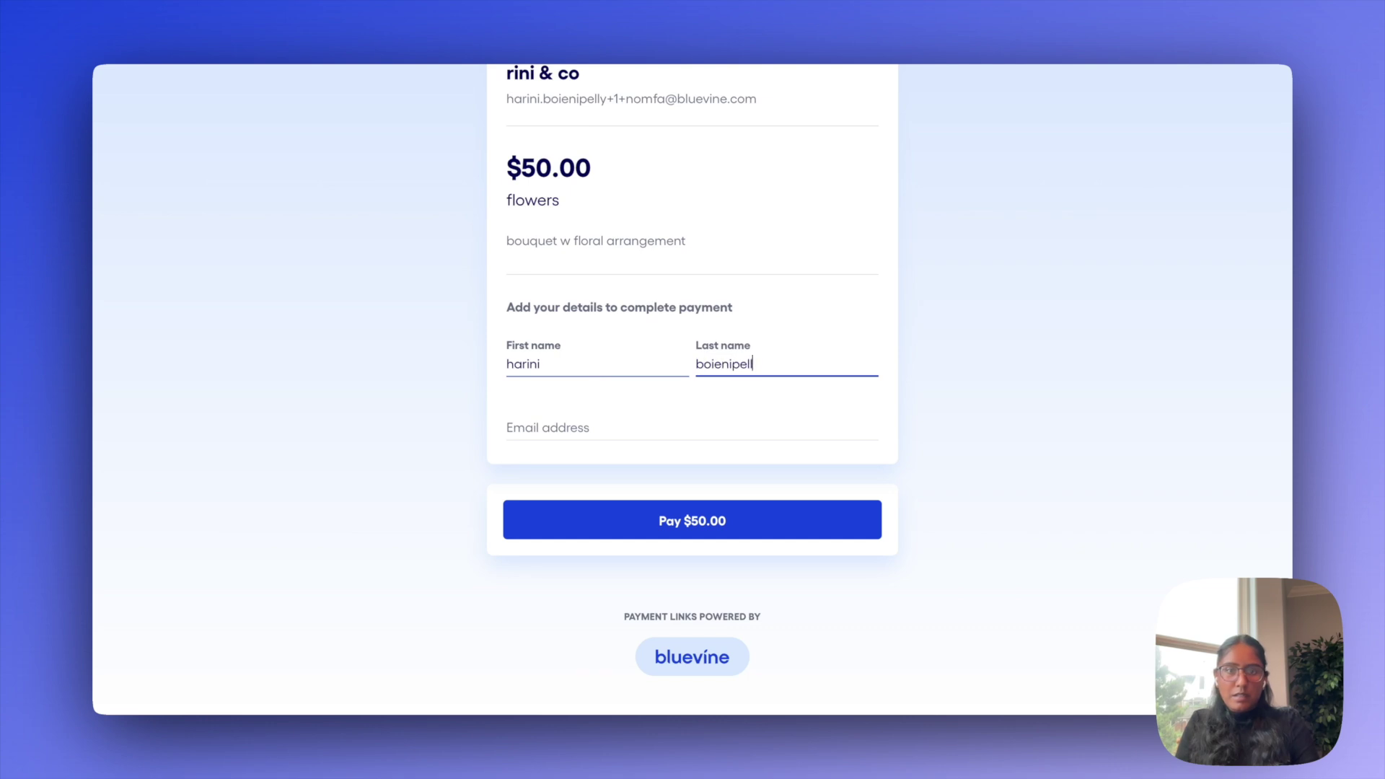
pyautogui.press('Tab')
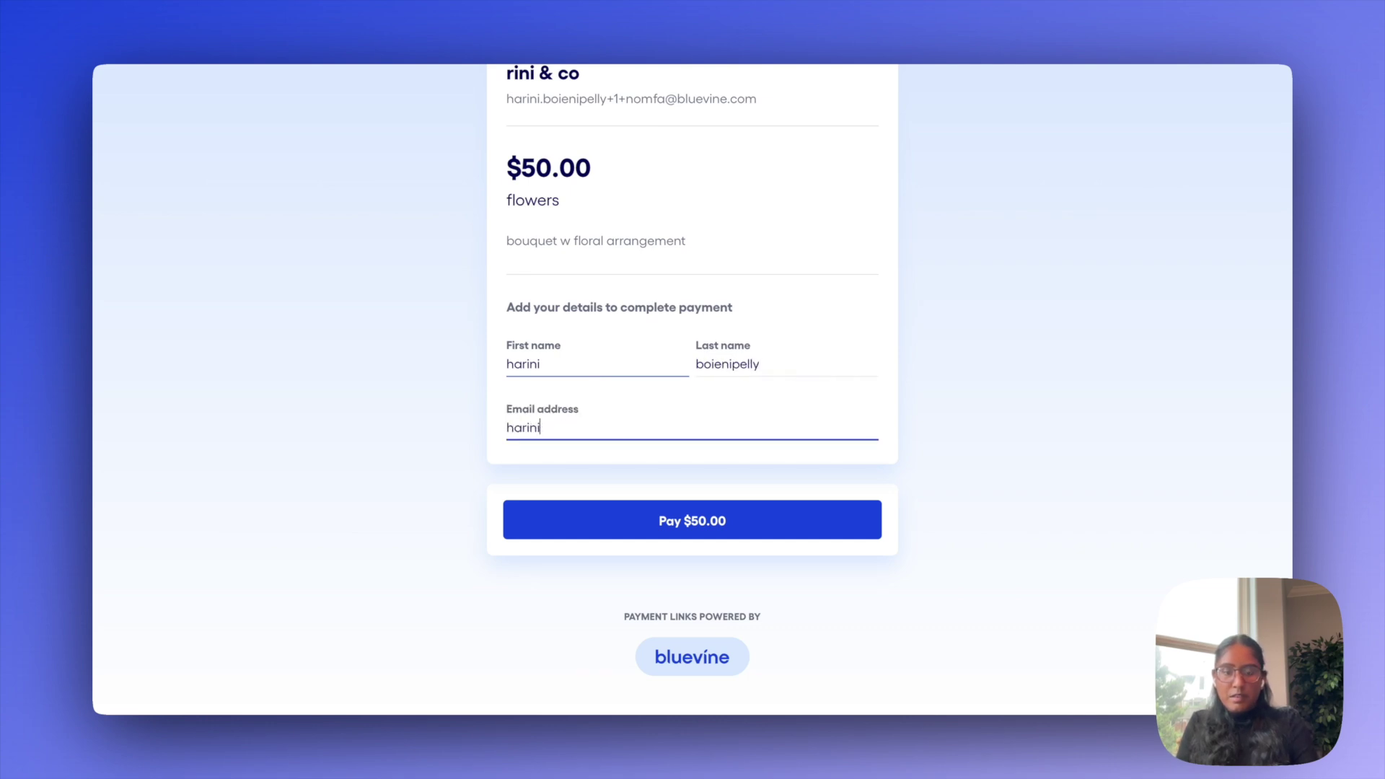
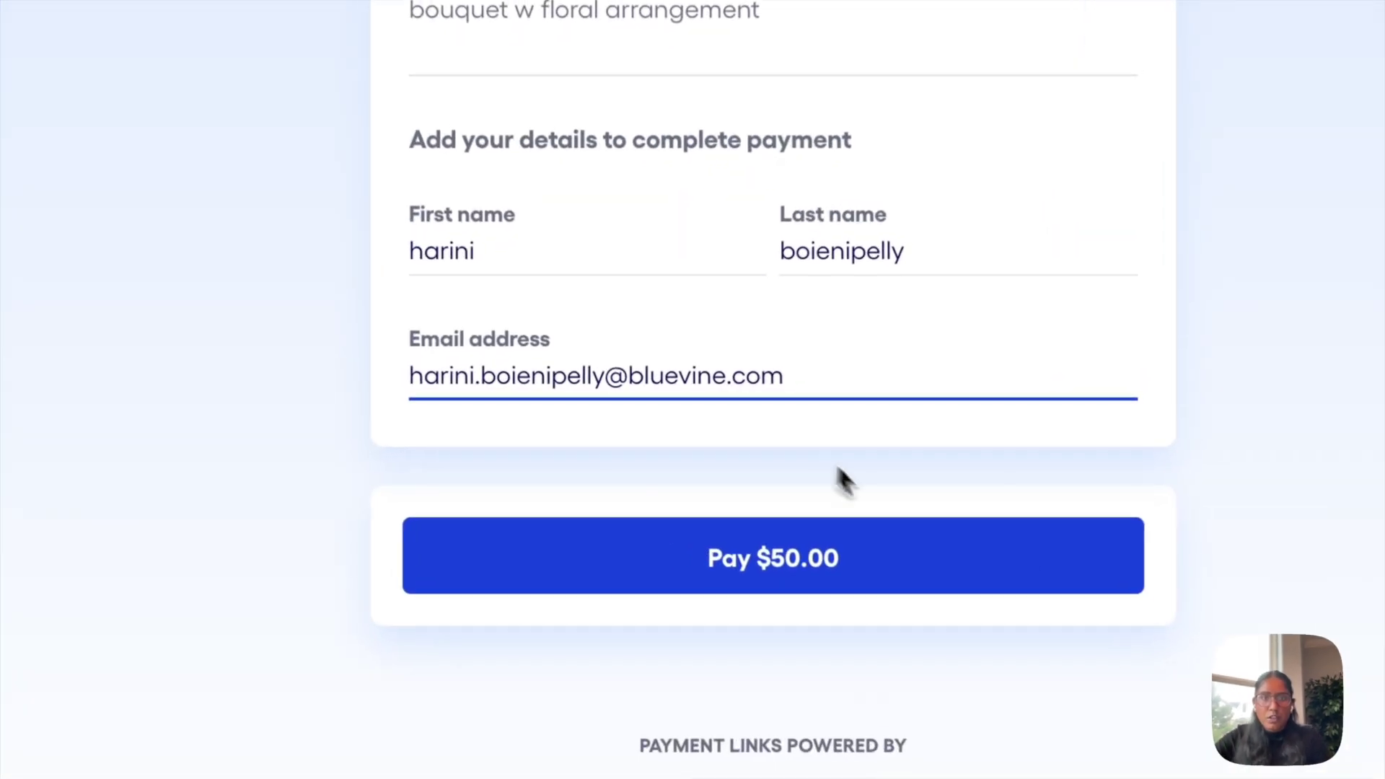
pyautogui.click(857, 542)
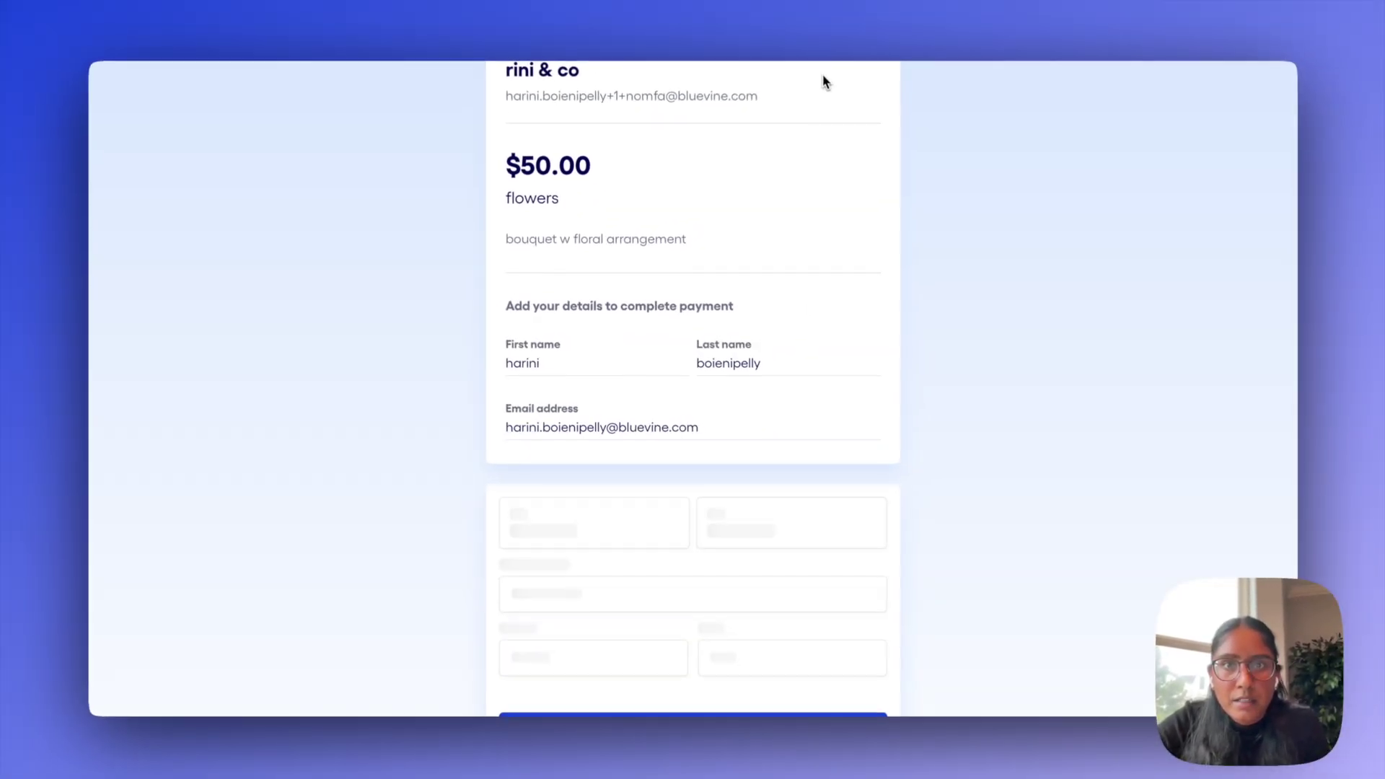
pyautogui.scroll(-5, 995, 185)
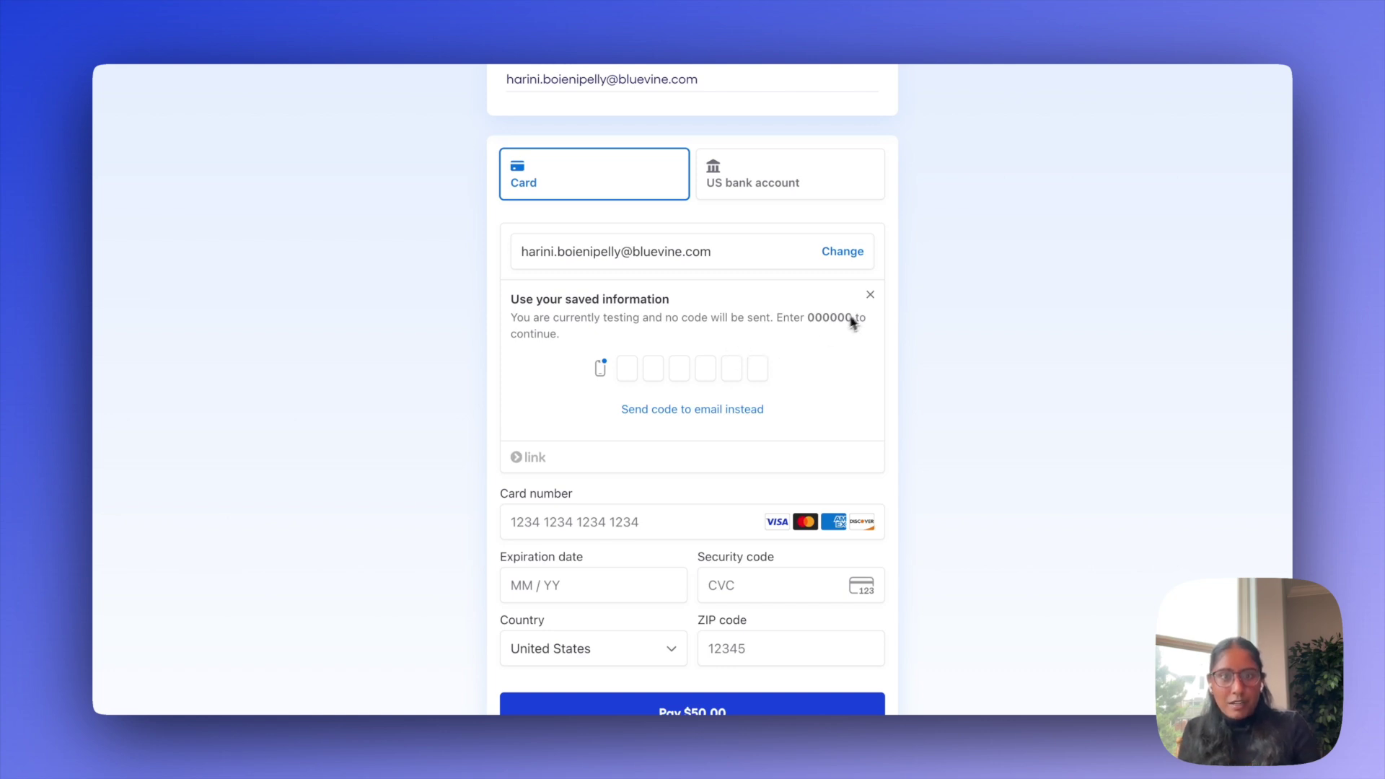
pyautogui.click(870, 296)
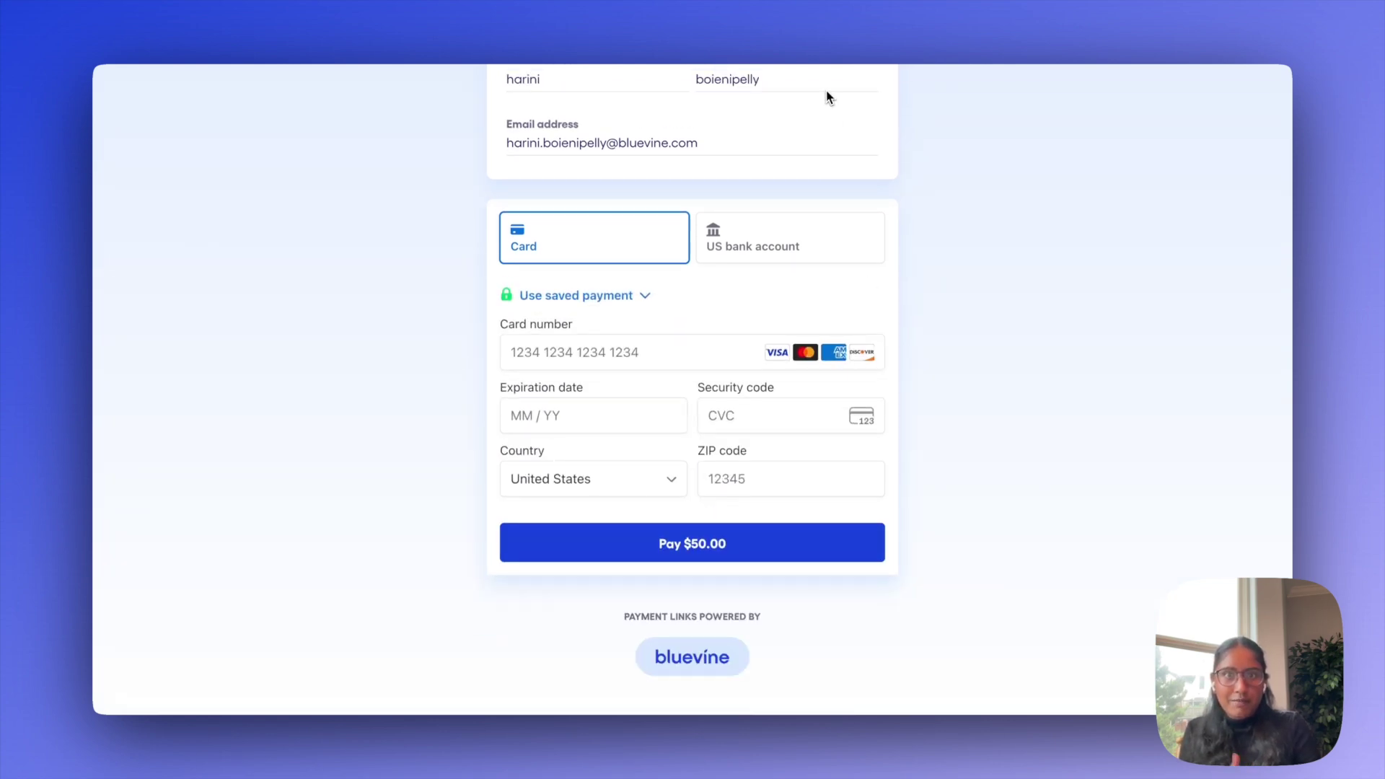
# Pay the $50.00 with the test Visa card details, expiry 12/25 and ZIP 94115
pyautogui.click(613, 351)
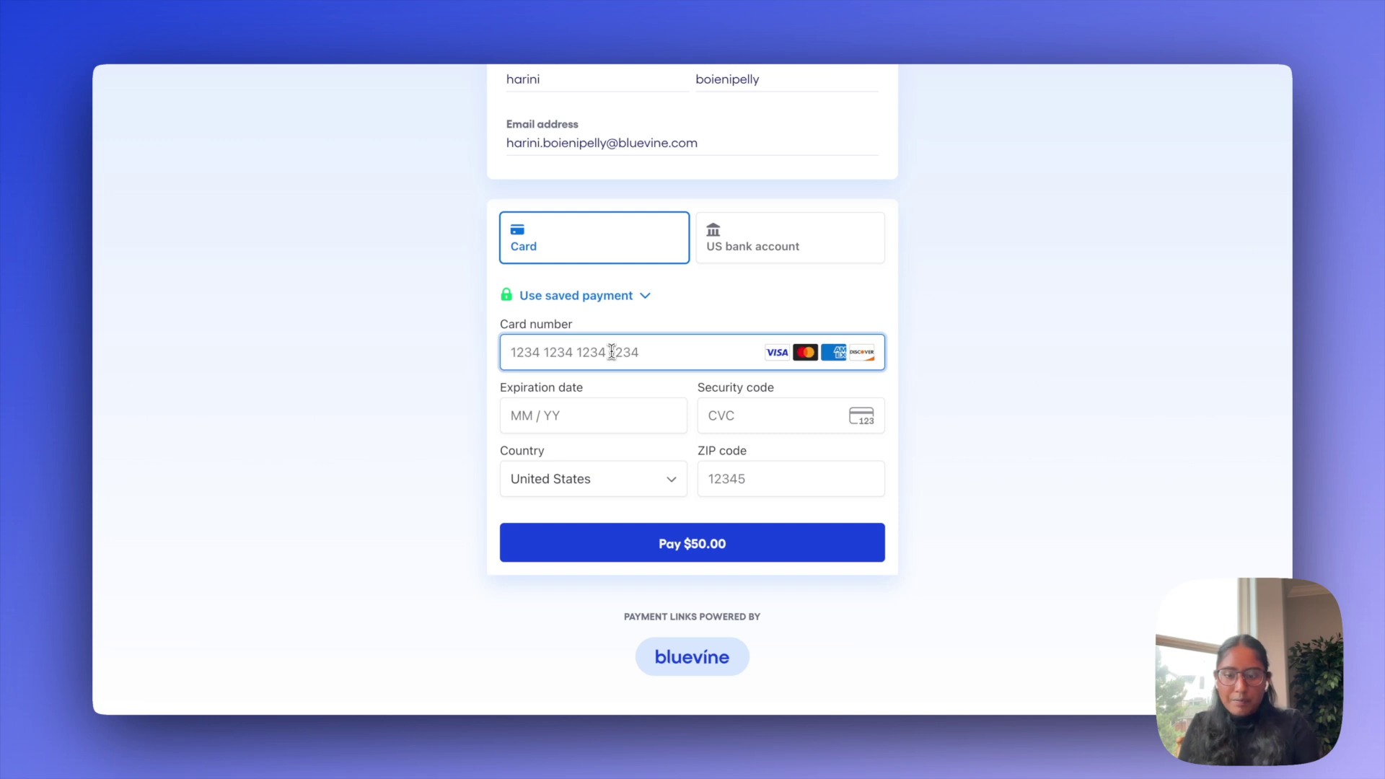
pyautogui.write('4242424242')
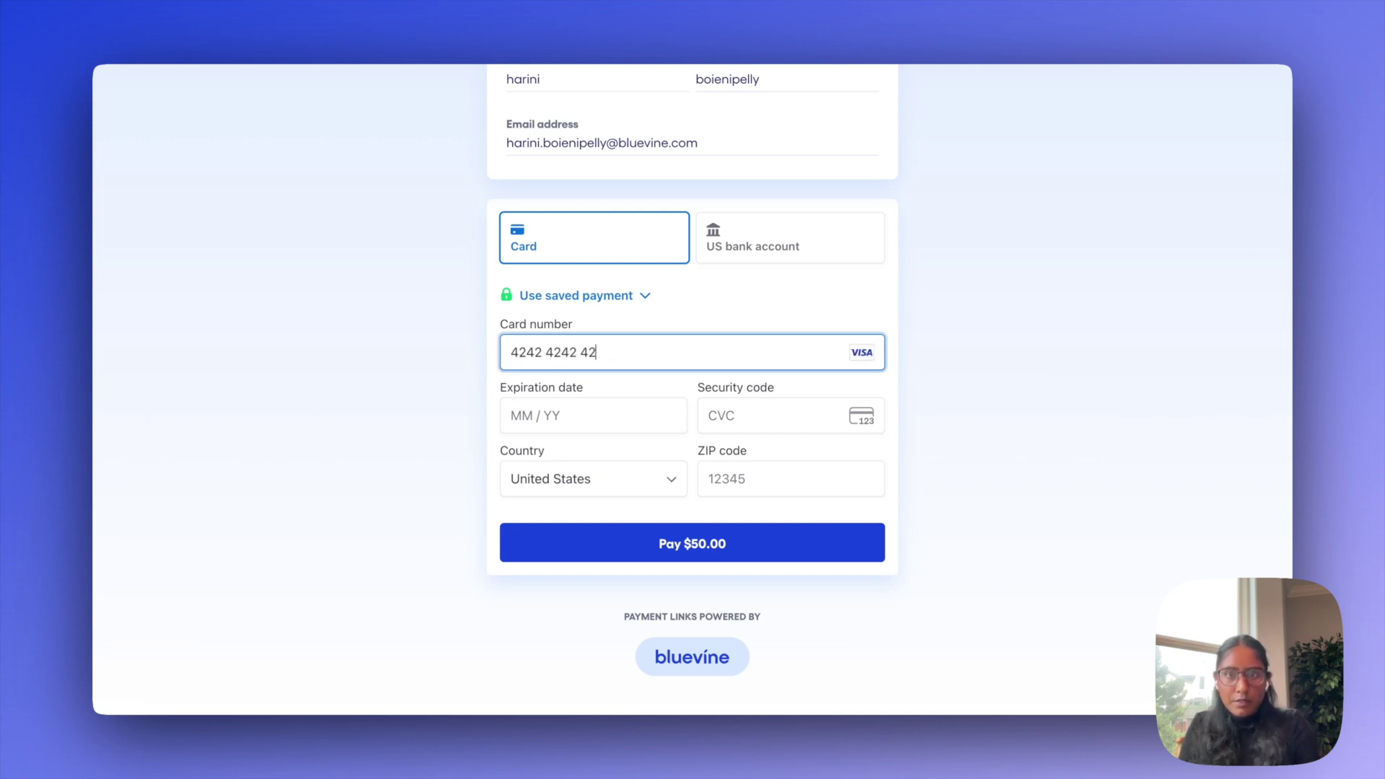
pyautogui.write('4242')
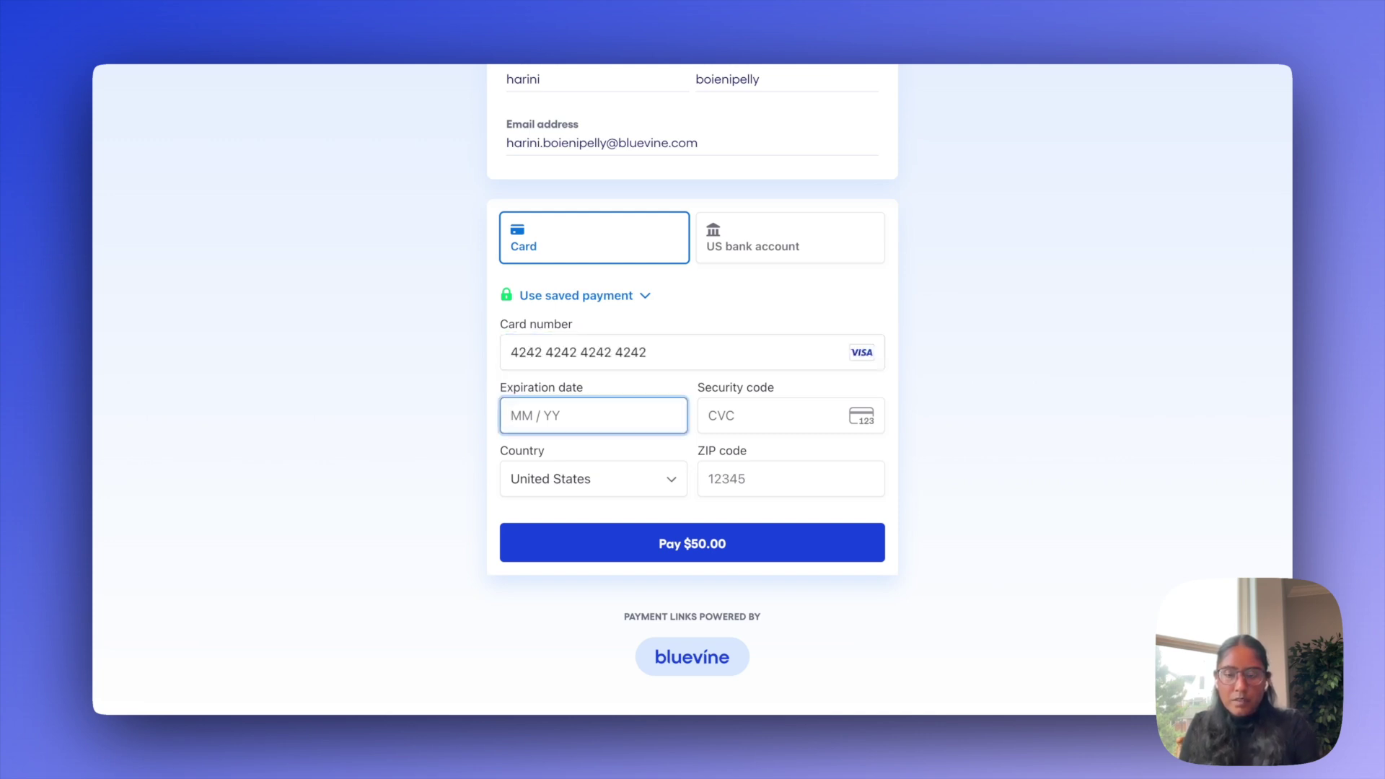
pyautogui.write('421225')
pyautogui.write('123')
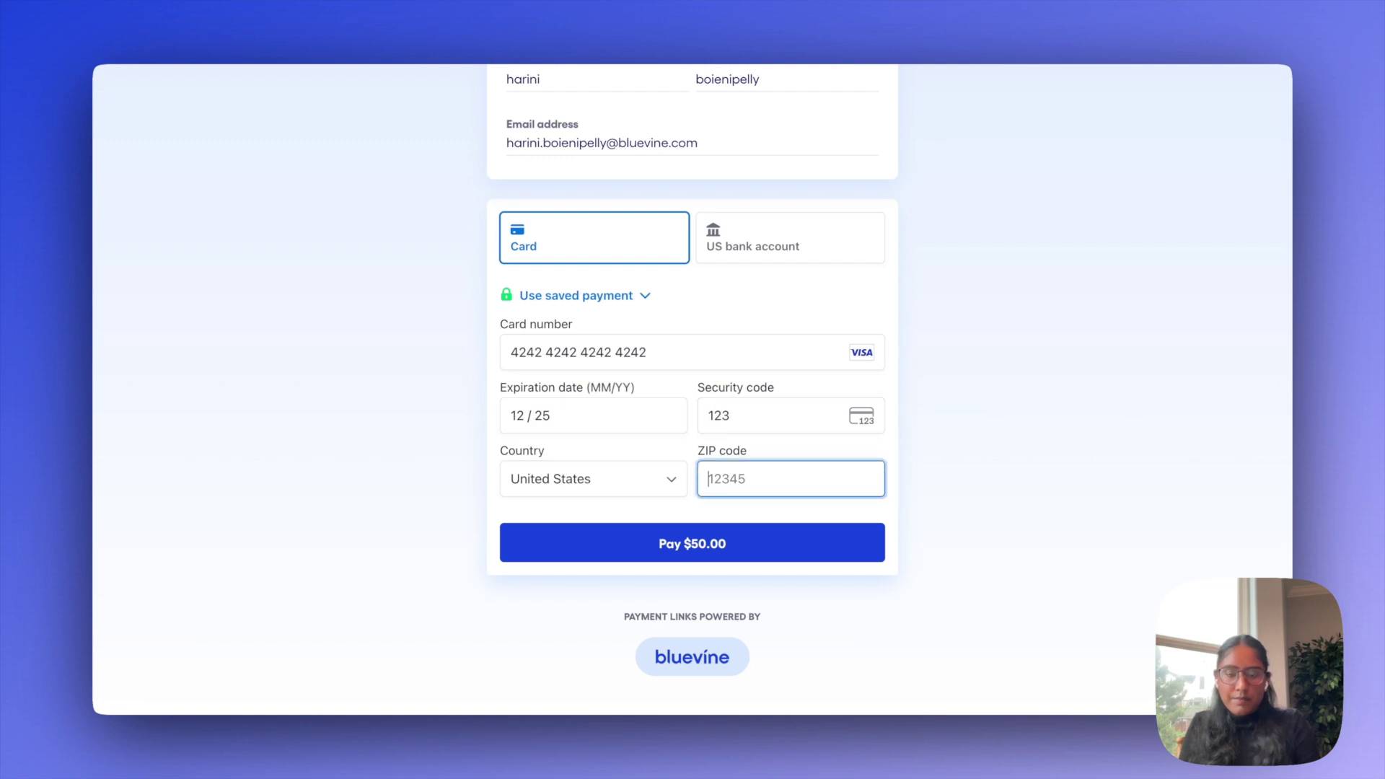
pyautogui.write('94115')
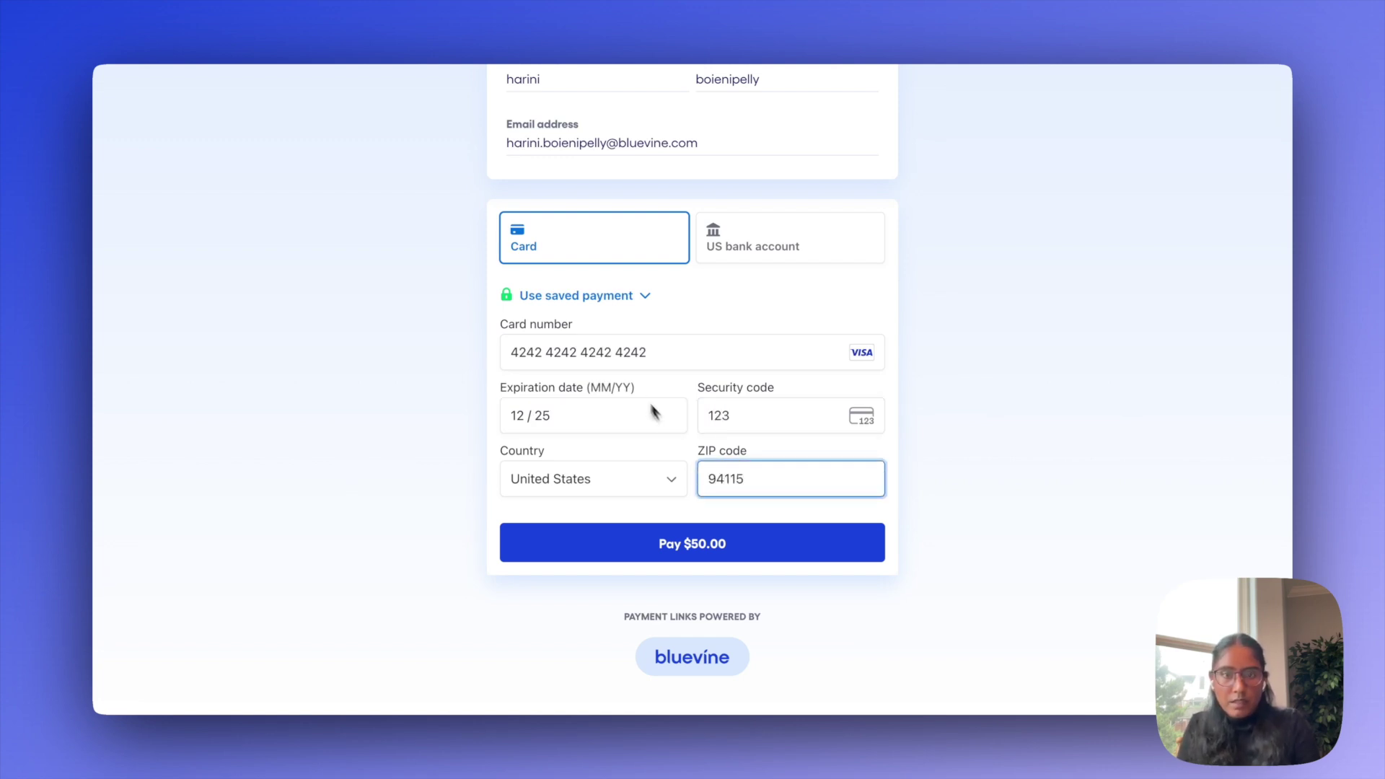
pyautogui.click(786, 548)
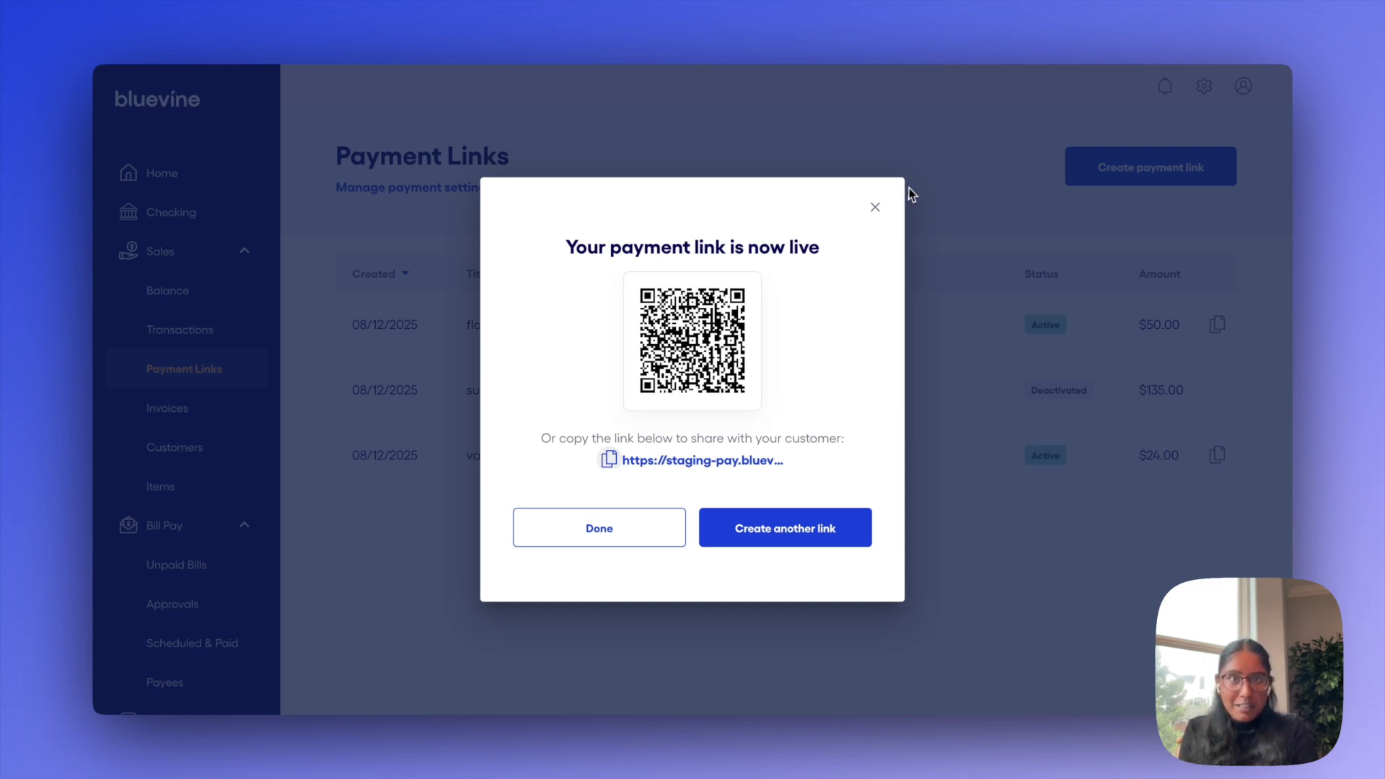
# Review the flowers payment link's details, then go to the Invoices list
pyautogui.click(875, 211)
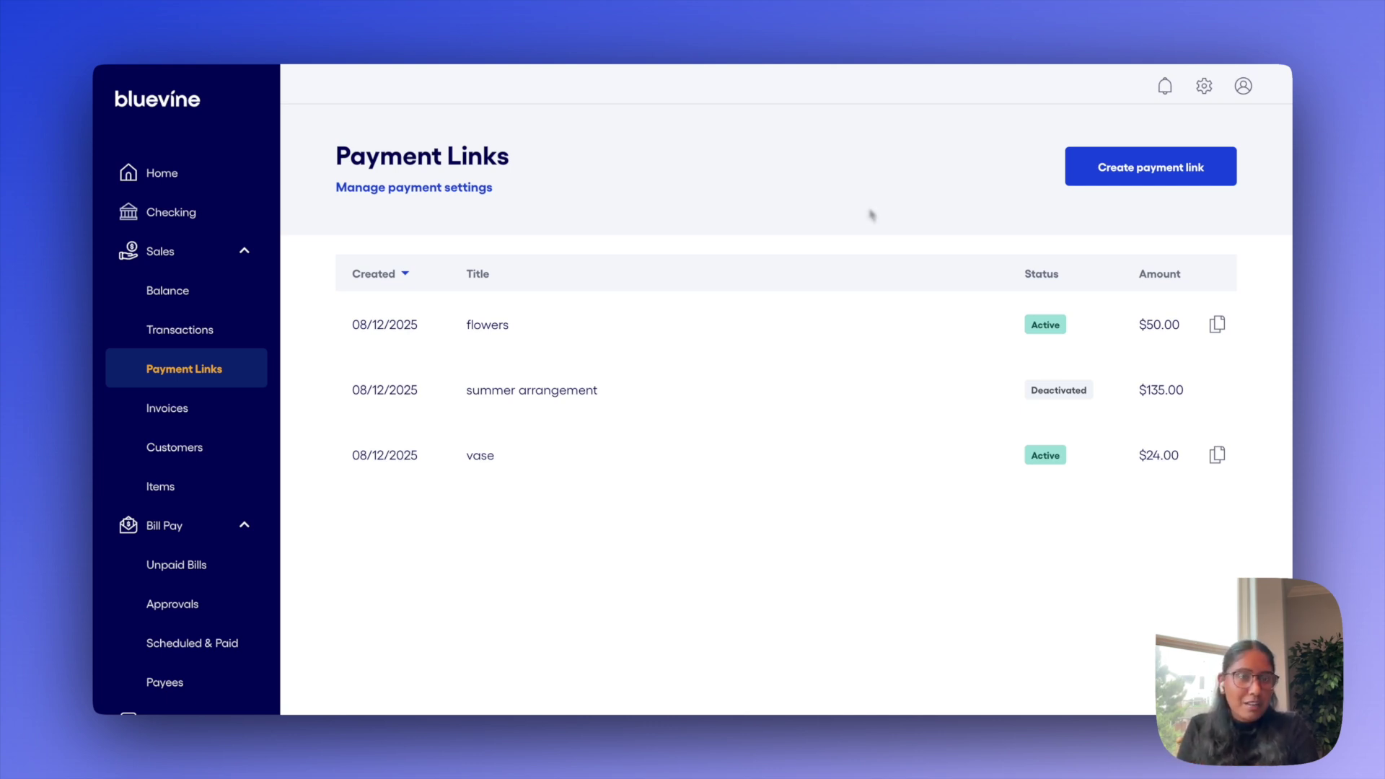
pyautogui.click(808, 324)
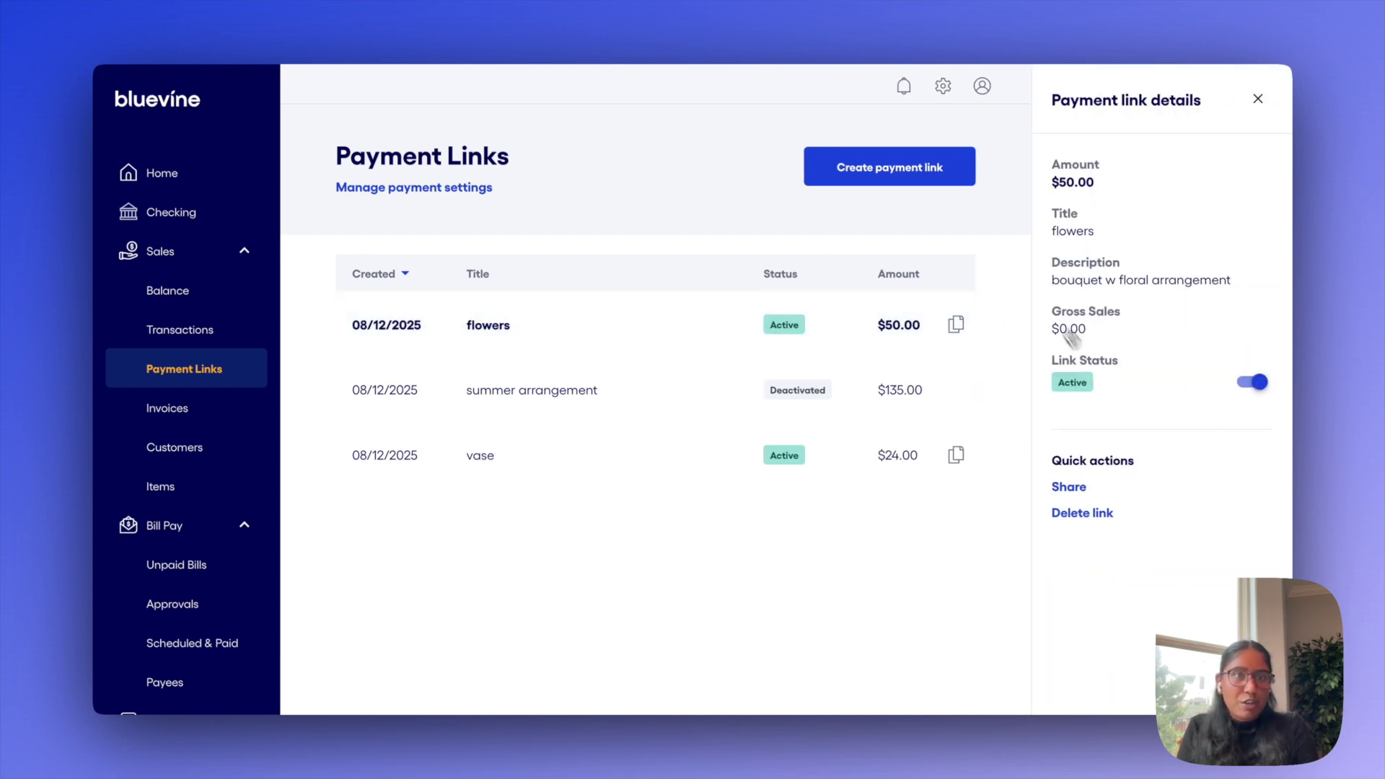
pyautogui.click(1258, 99)
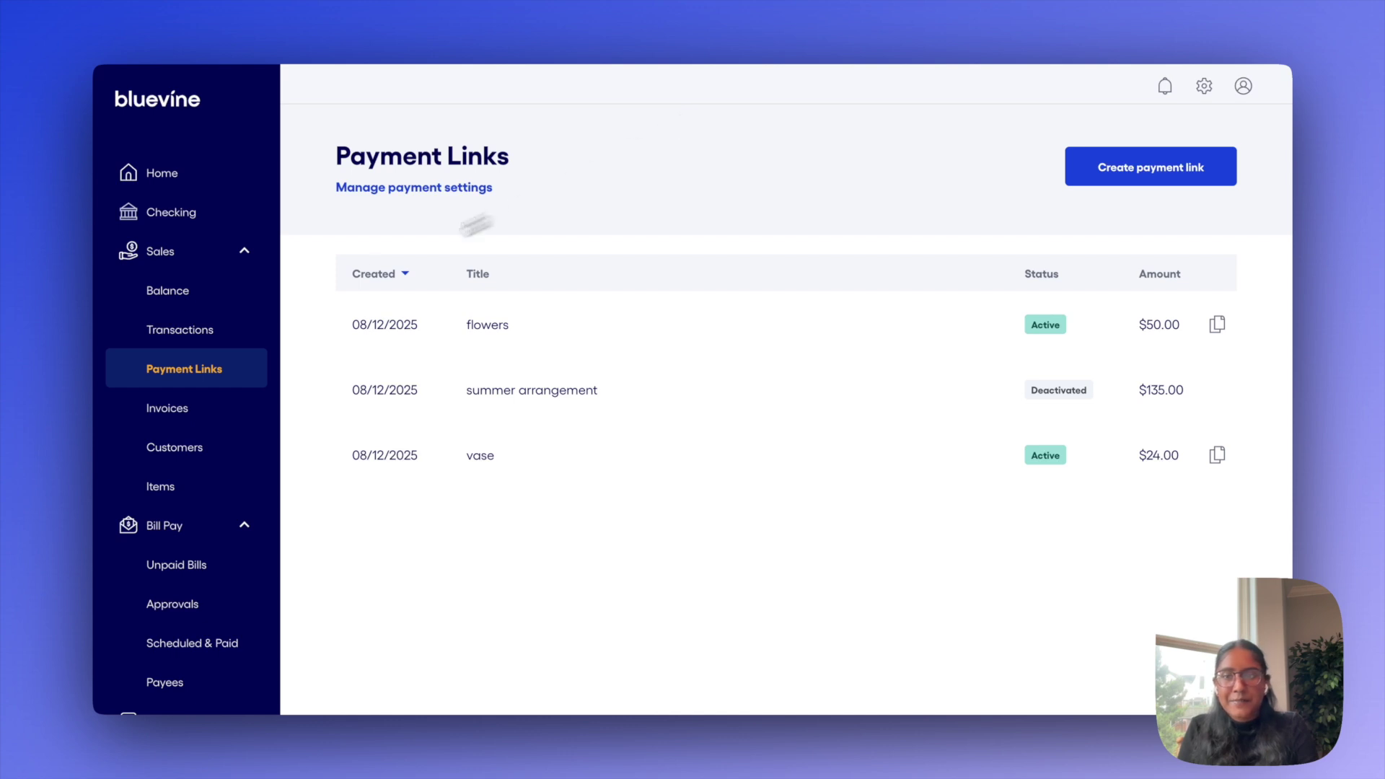
pyautogui.click(207, 408)
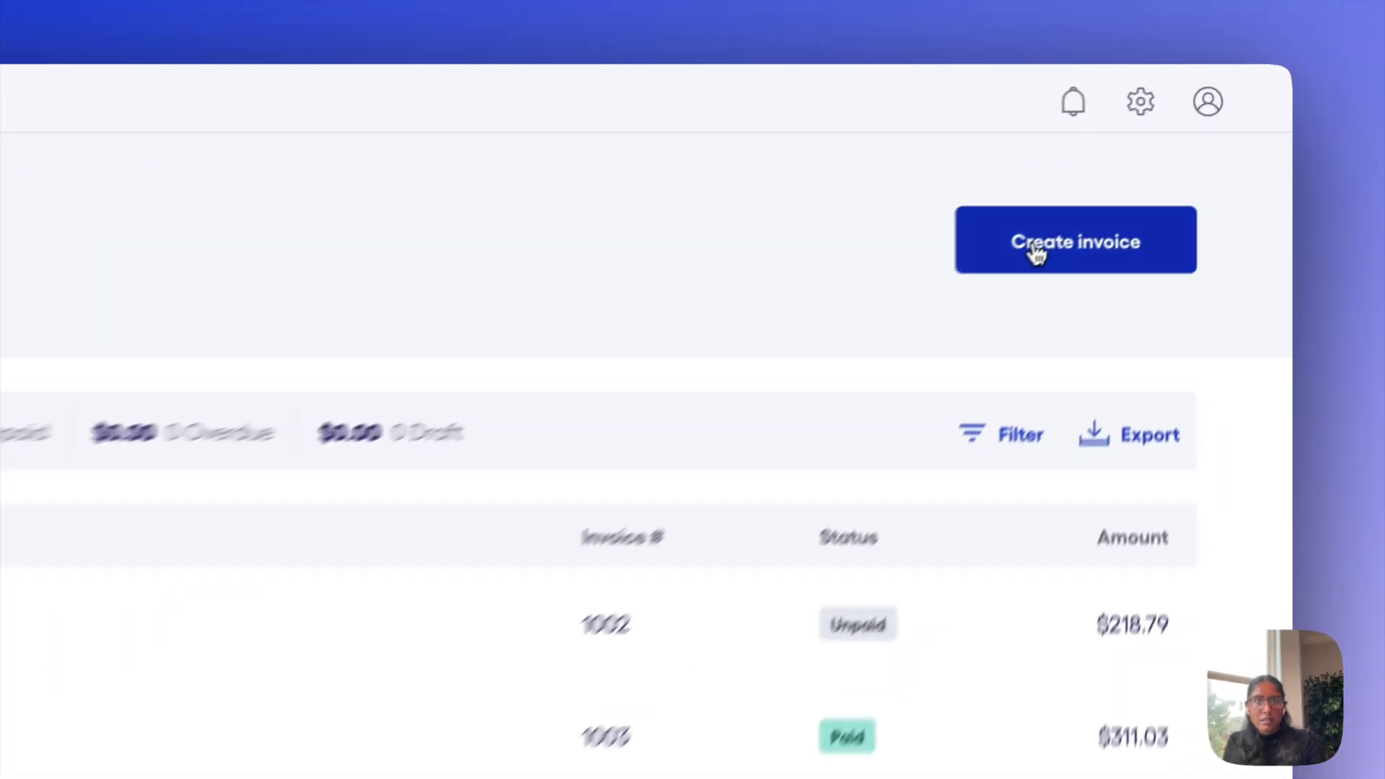
# Start new invoice 1004 and choose Add customer from its Customer list
pyautogui.click(1036, 253)
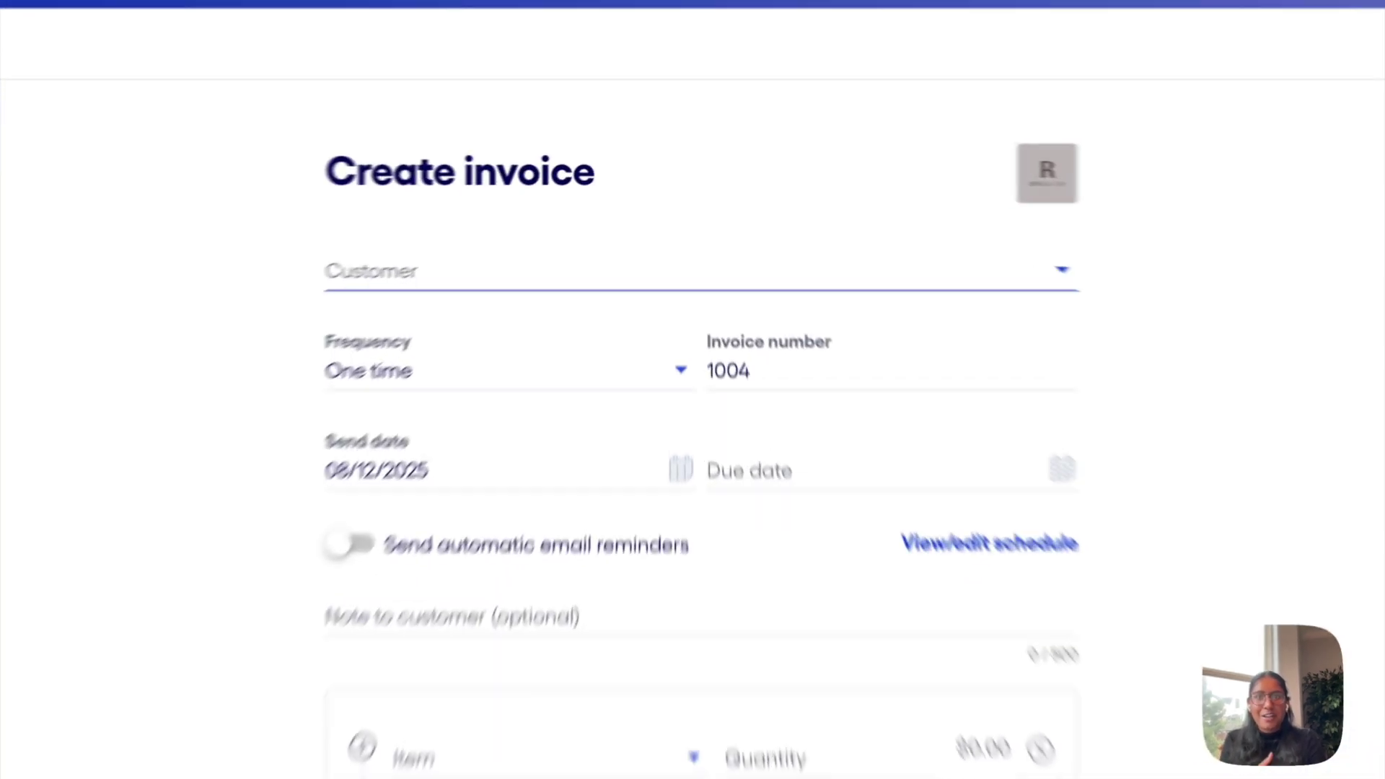
pyautogui.click(620, 232)
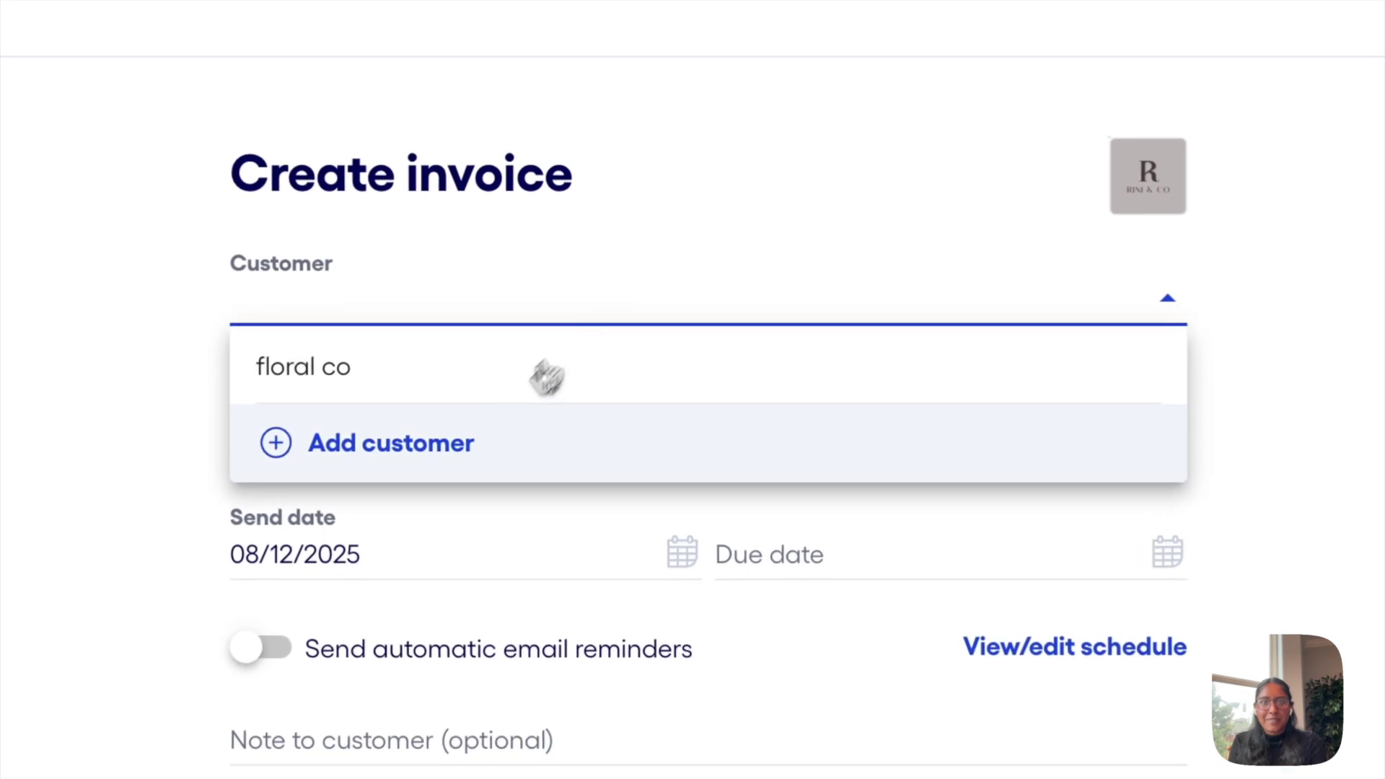
pyautogui.click(454, 447)
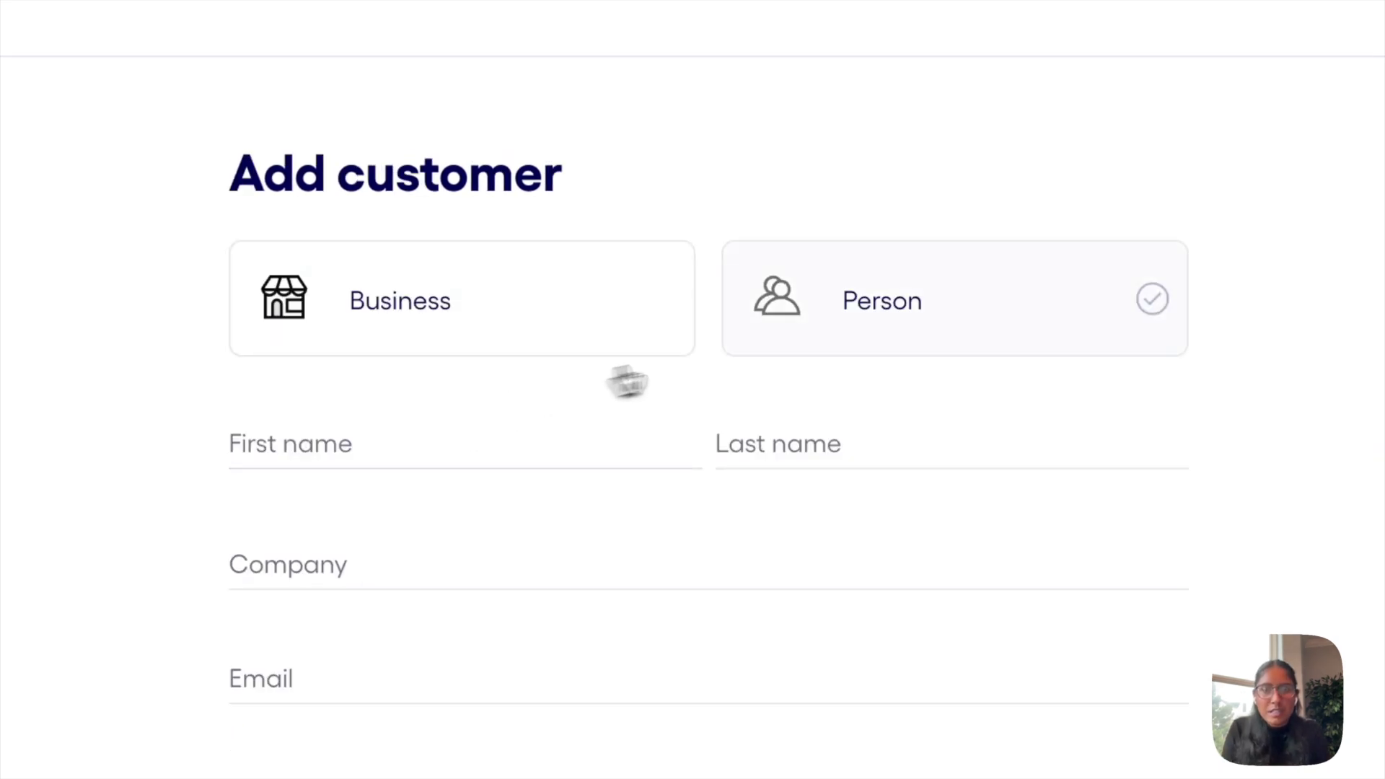
# Enter a person customer's first and last name, company bluevine, and e-mail
pyautogui.click(910, 348)
pyautogui.click(478, 449)
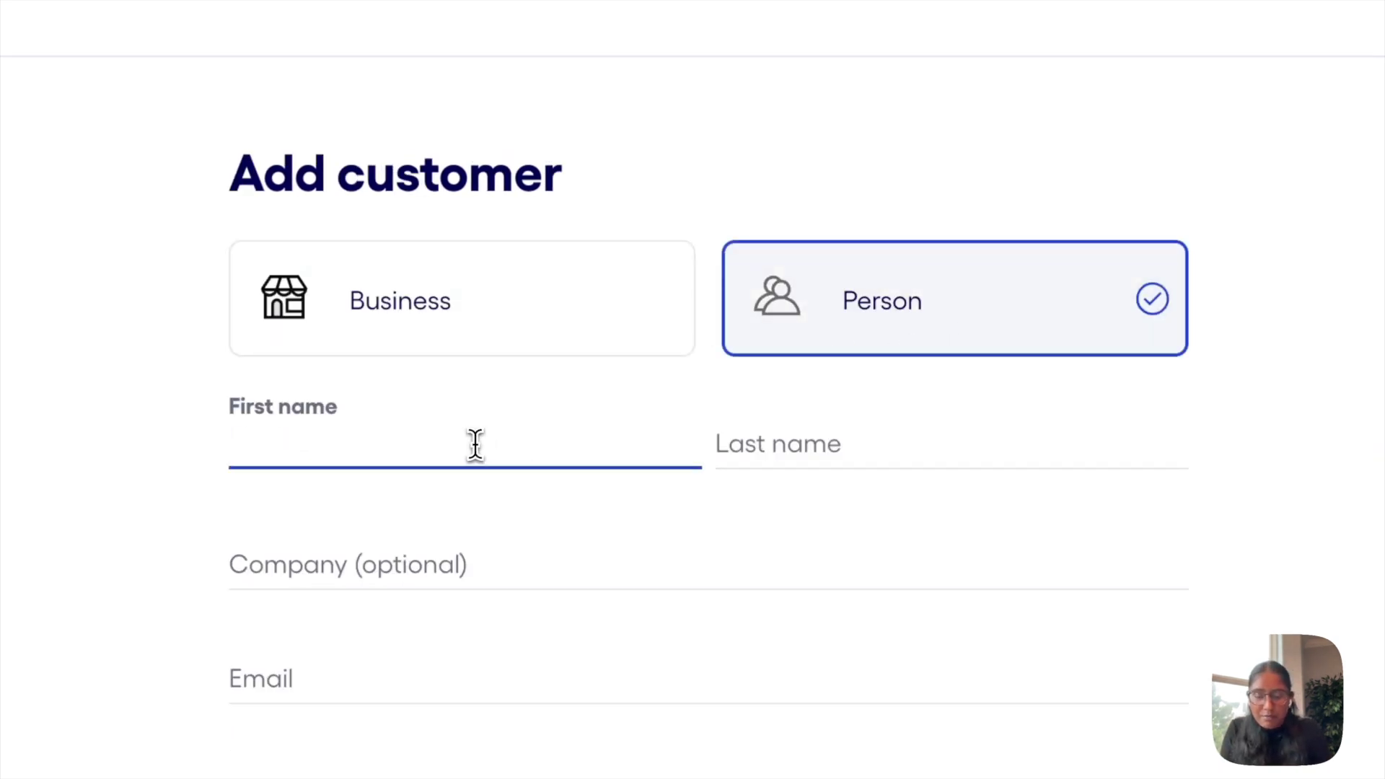
pyautogui.press('Tab')
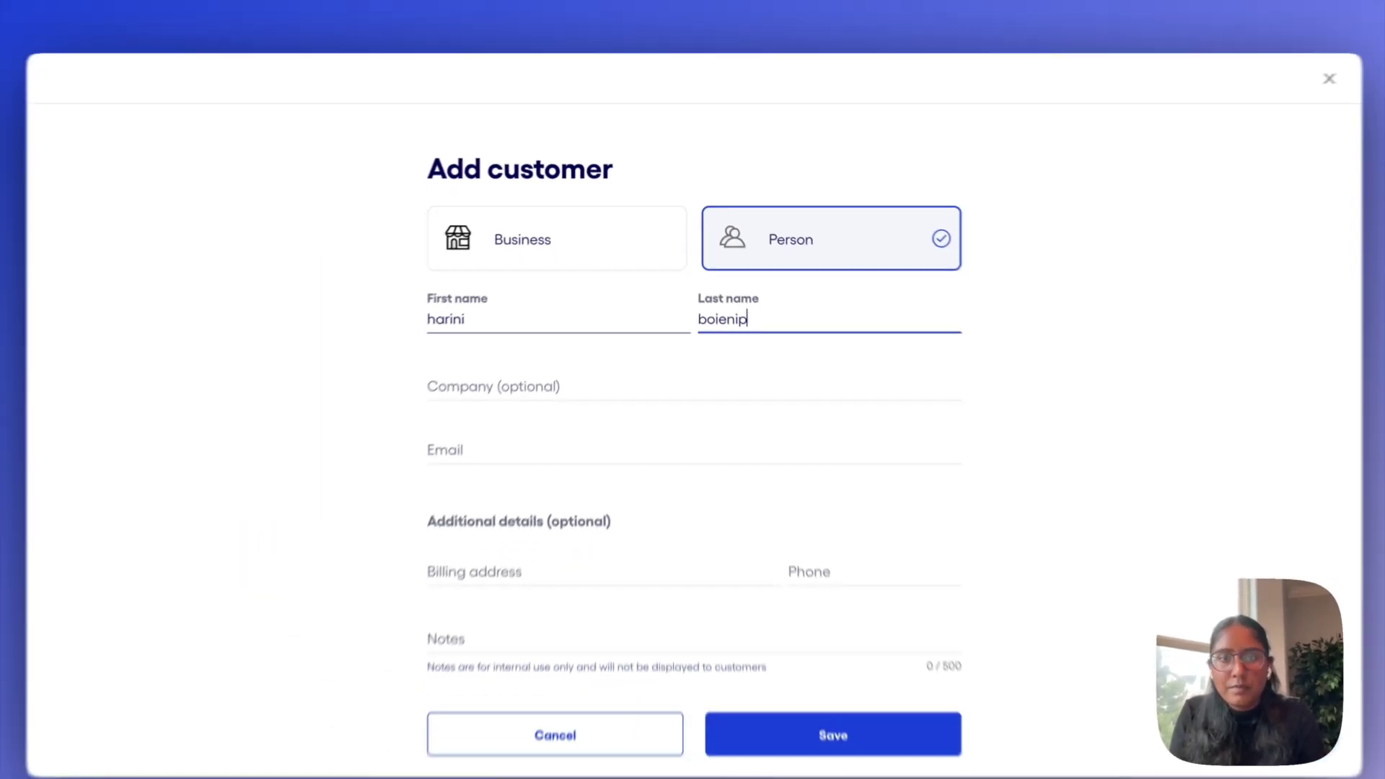
pyautogui.press('Tab')
pyautogui.write('bluevien')
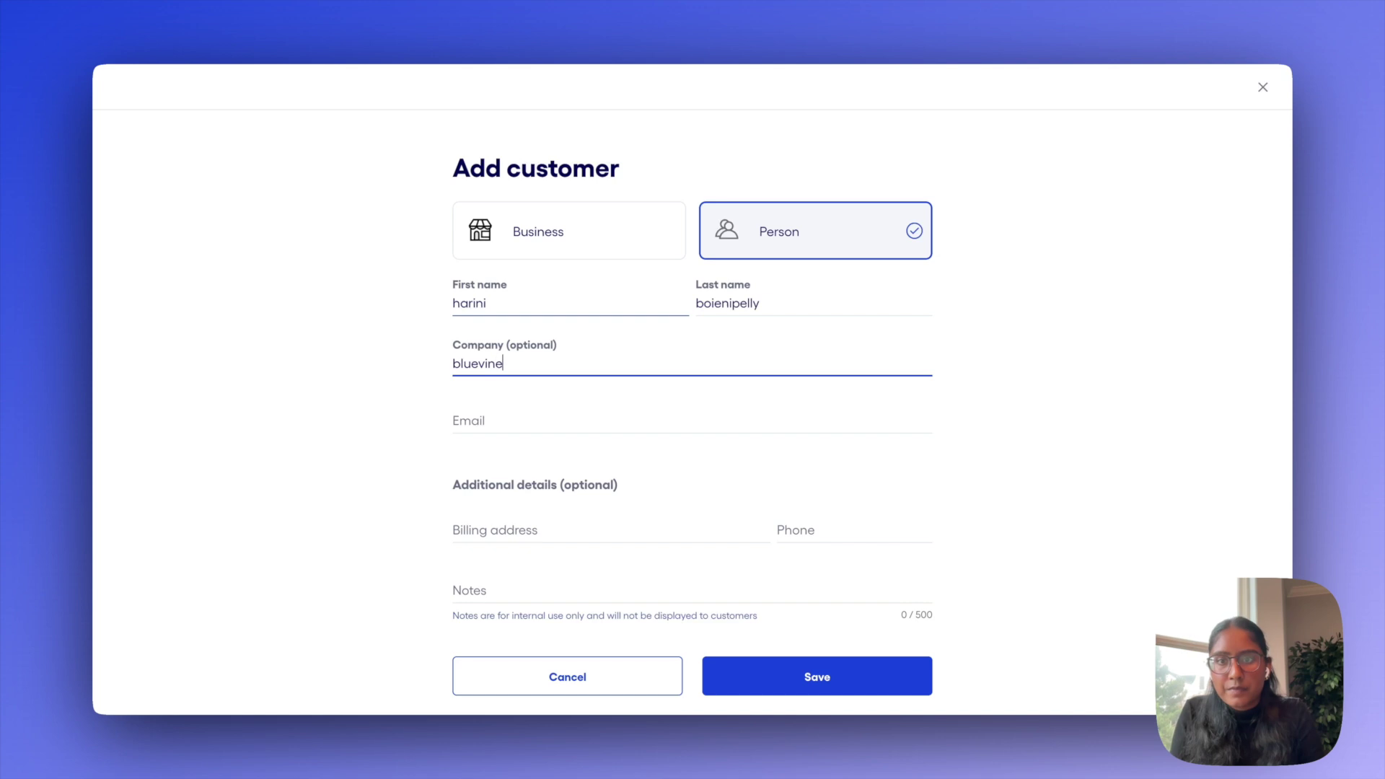
pyautogui.press('Tab')
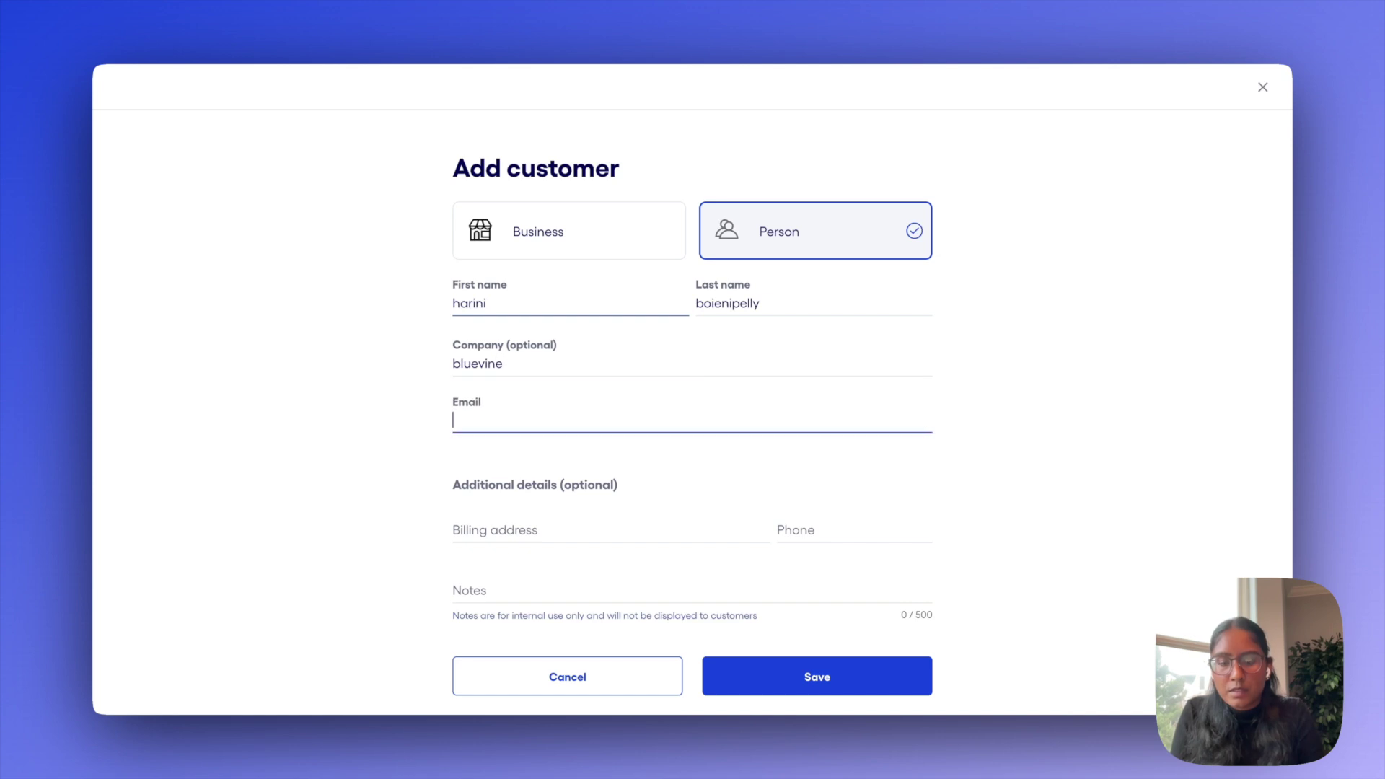
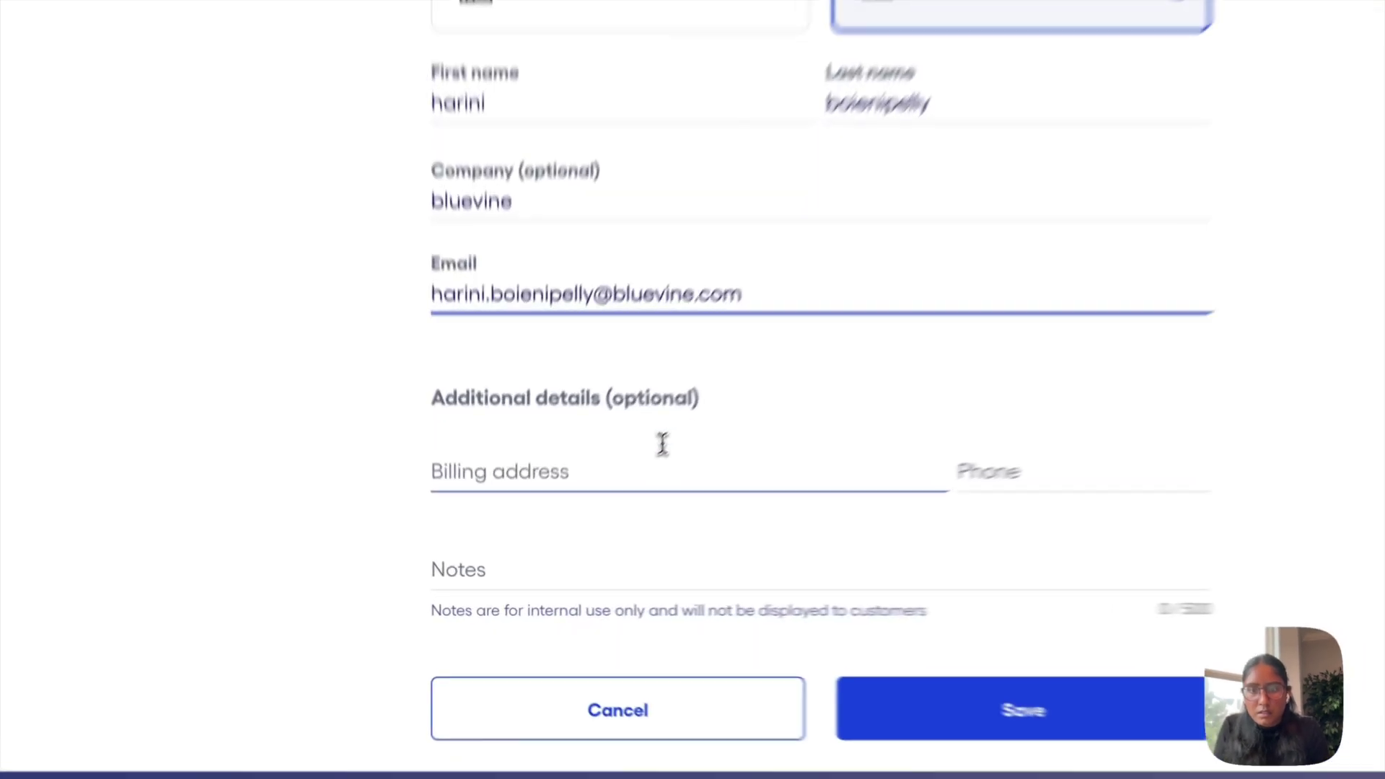
pyautogui.click(601, 522)
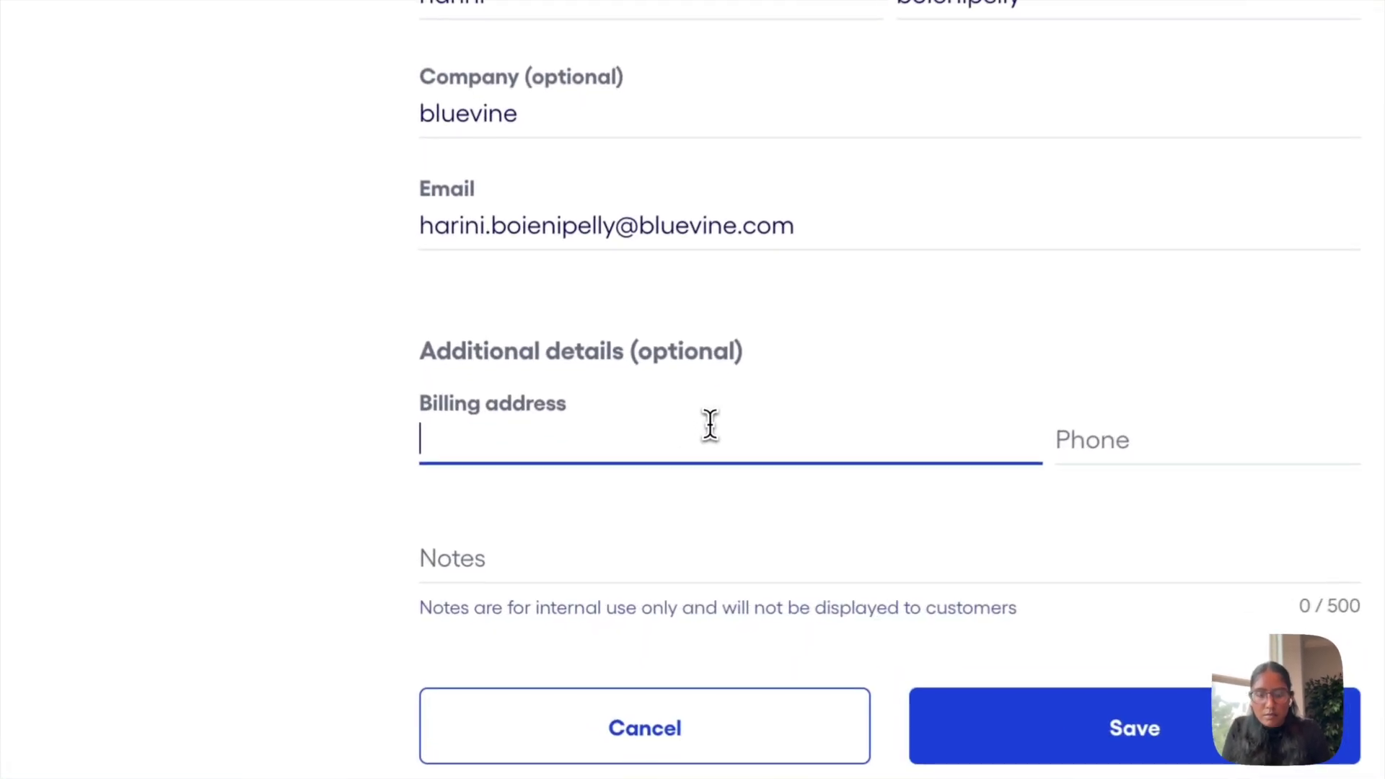
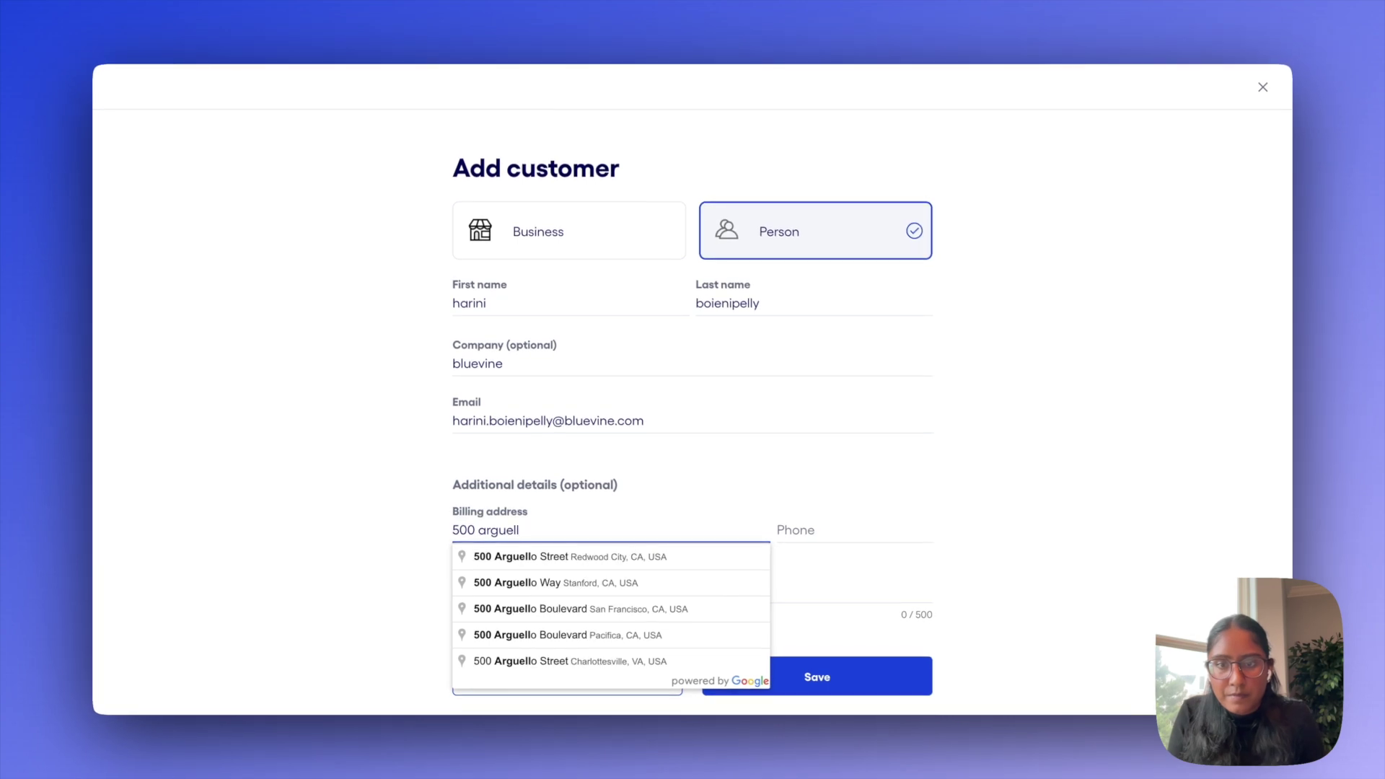
pyautogui.press('Down')
pyautogui.press('Return')
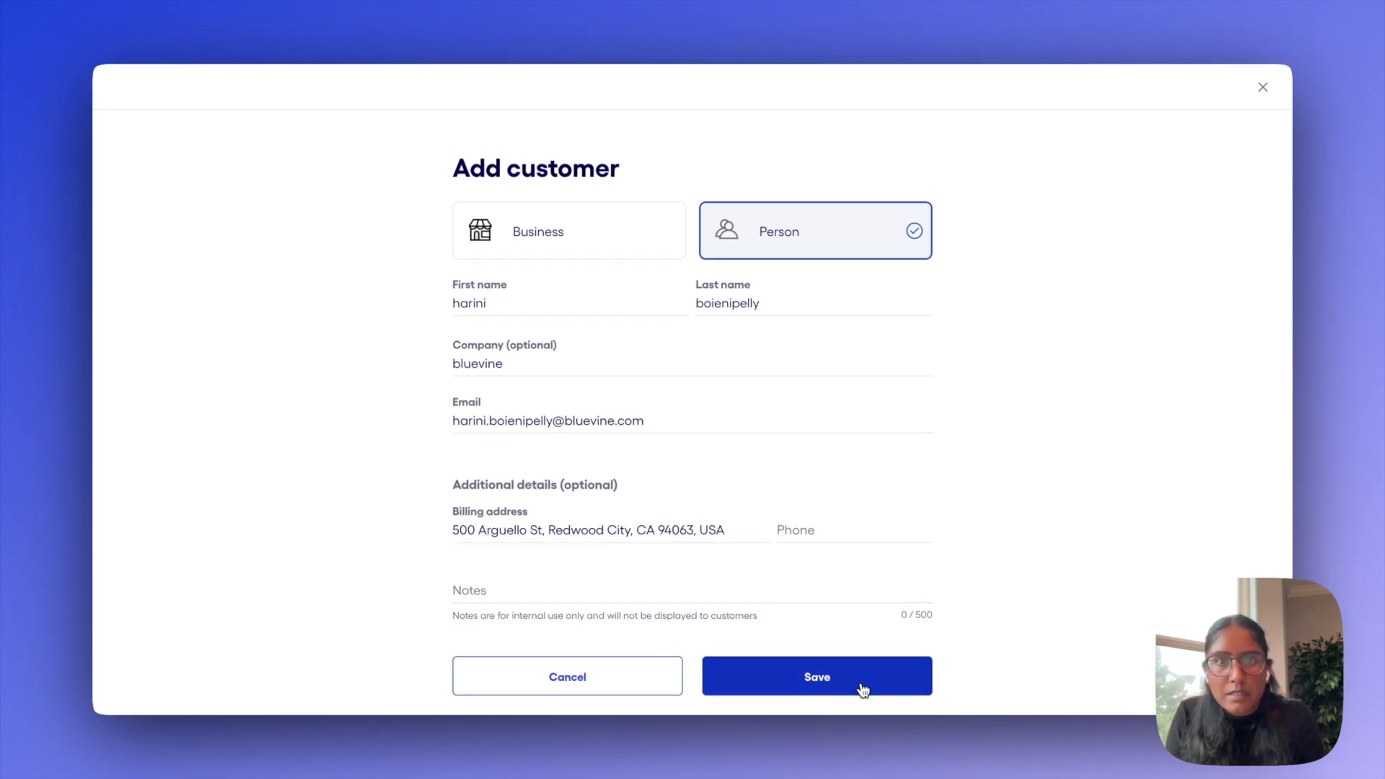
pyautogui.click(863, 690)
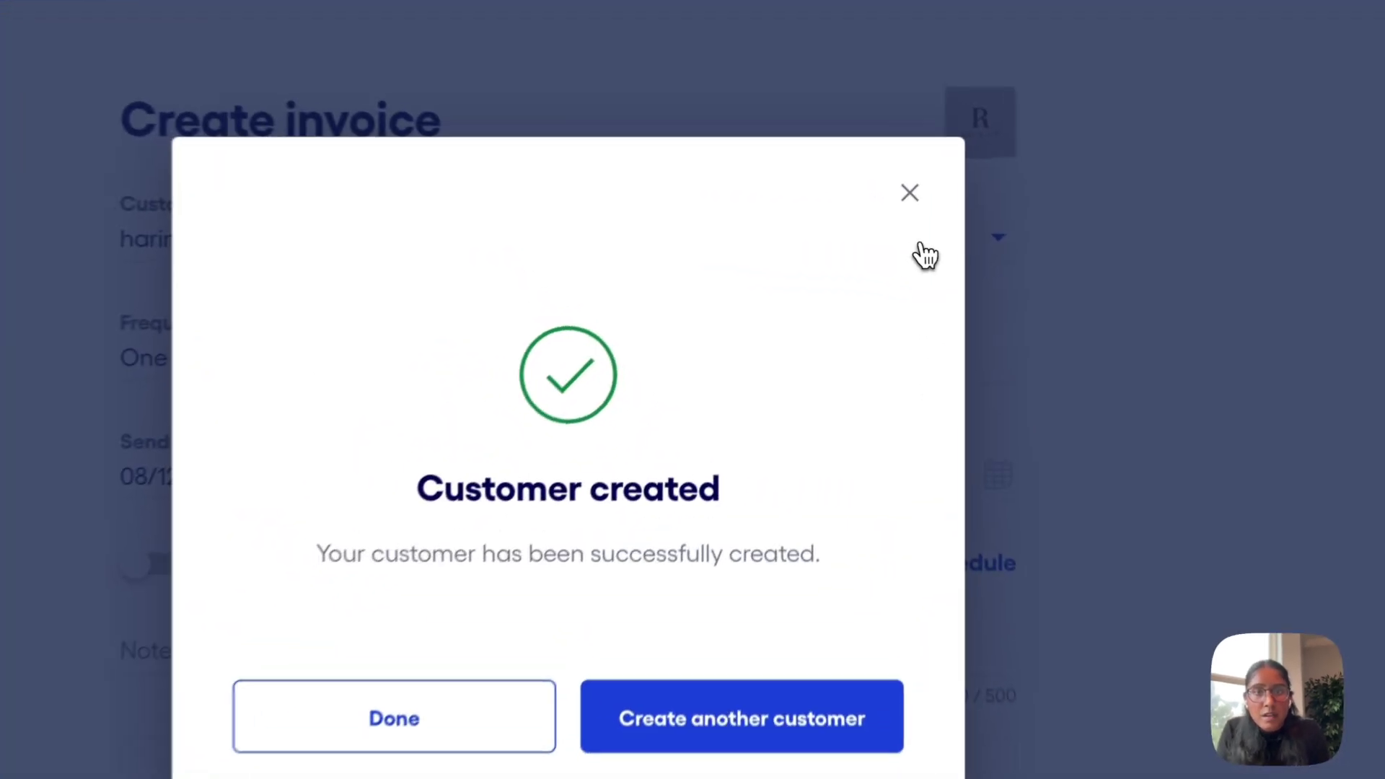
pyautogui.click(875, 207)
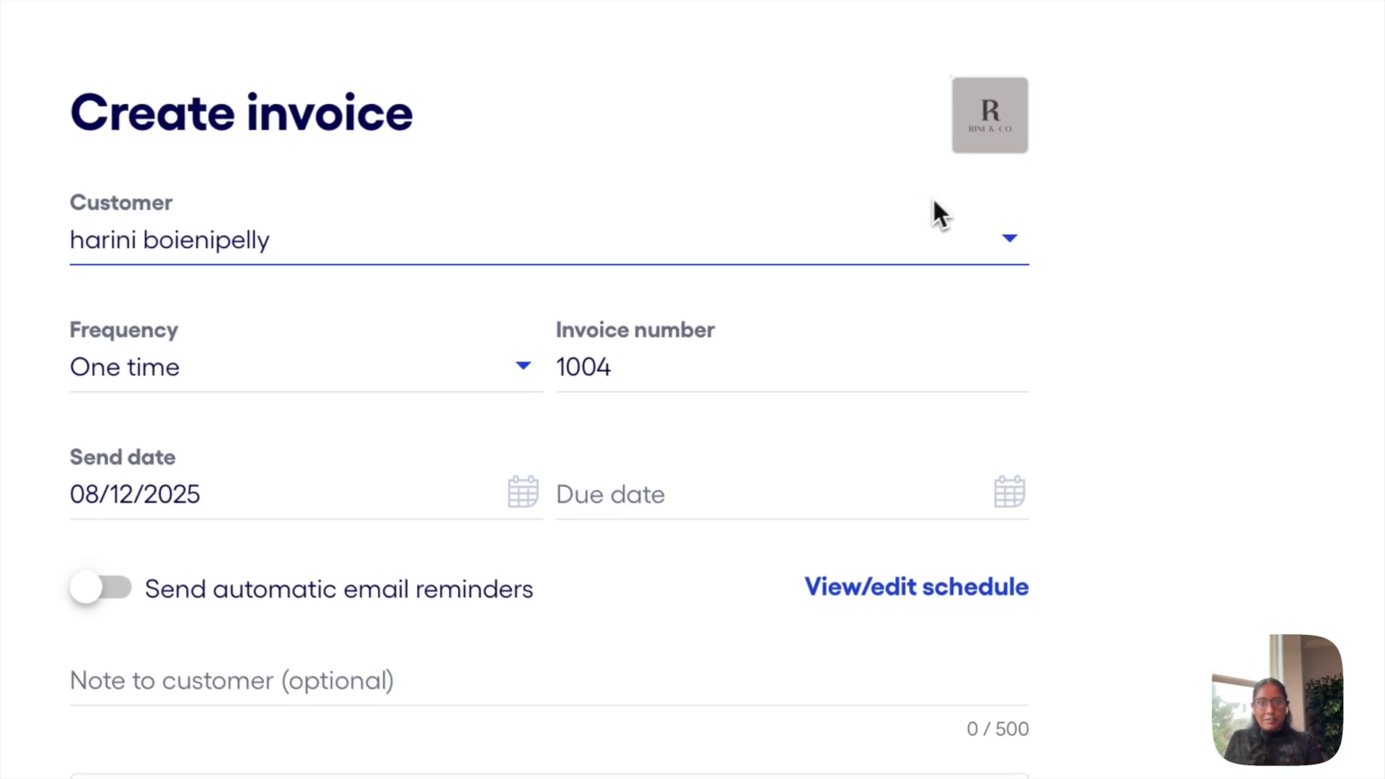
# Keep invoice 1004 one-time after trying Weekly, and set a Net 30 due date of 09/11/2025
pyautogui.click(457, 372)
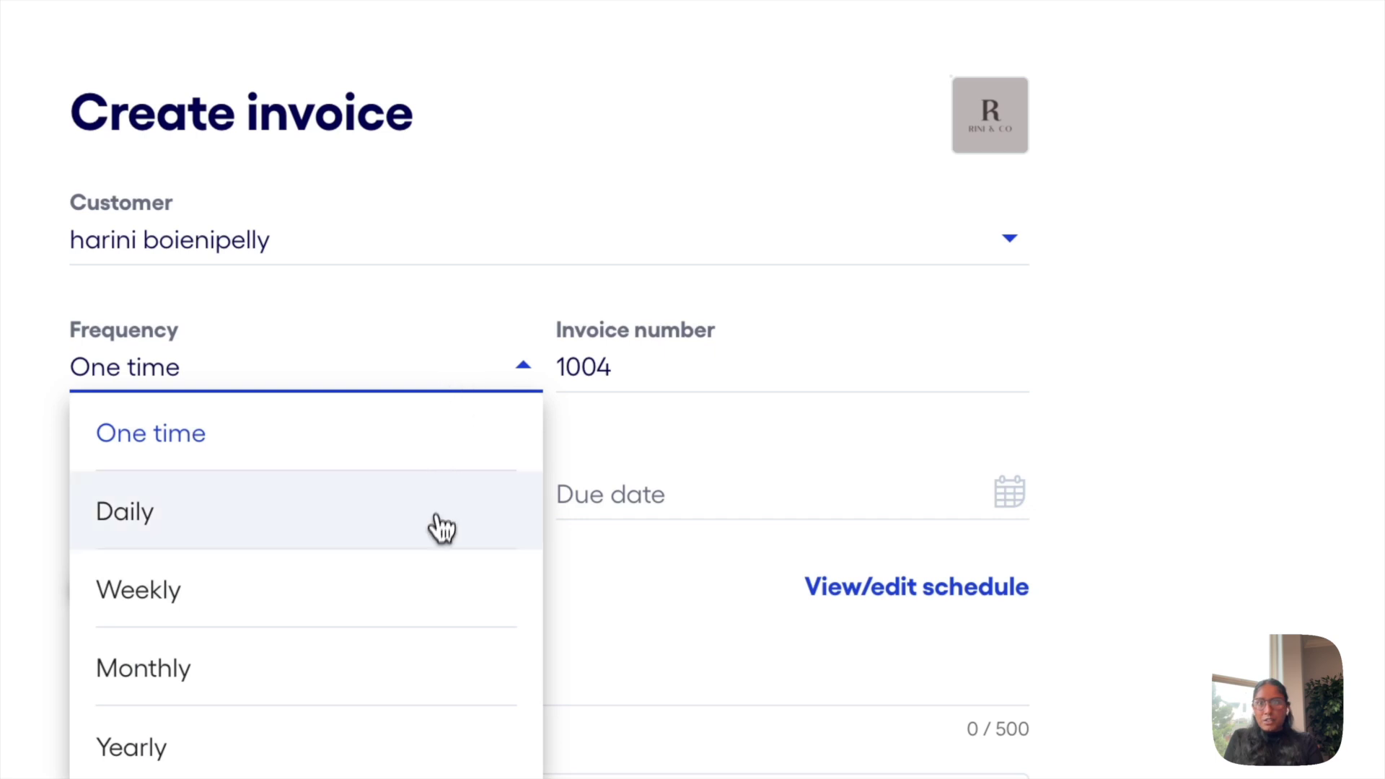
pyautogui.click(447, 593)
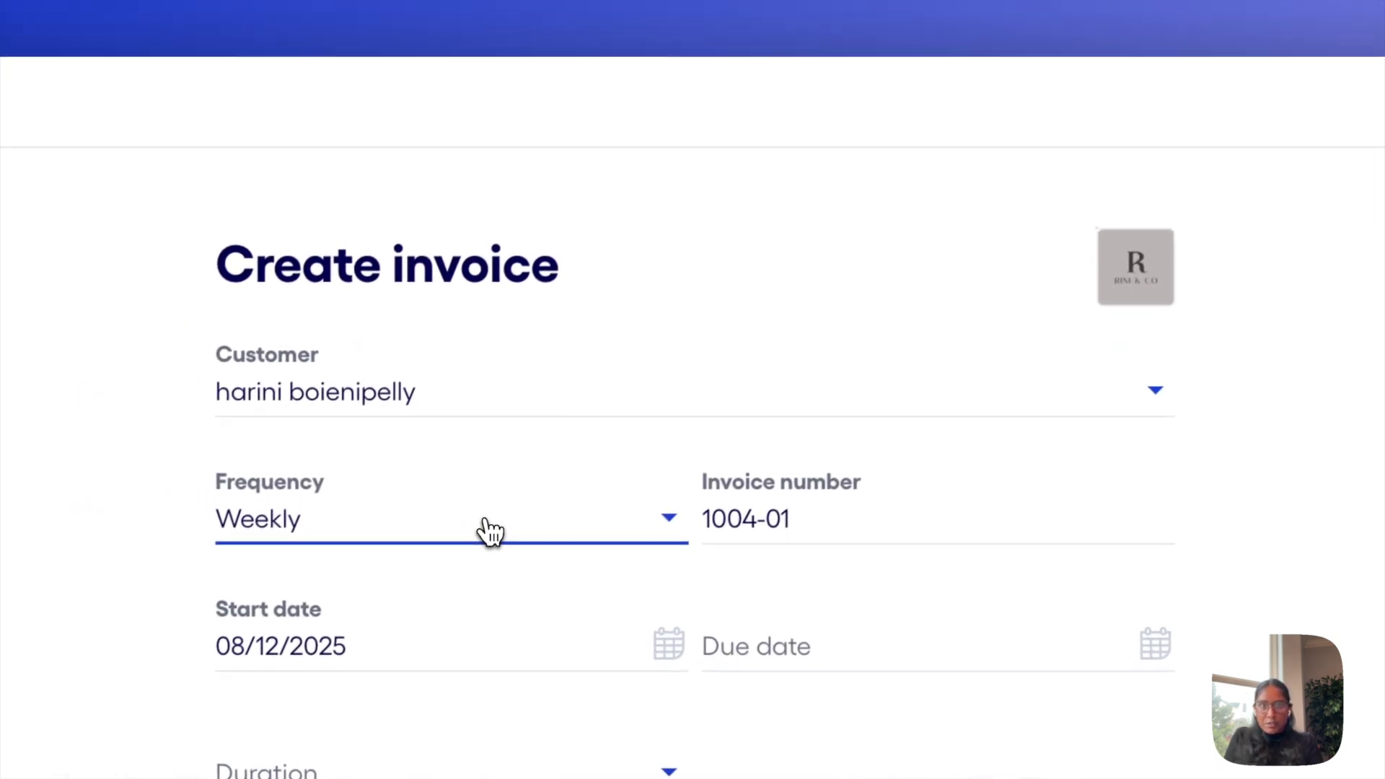
pyautogui.click(476, 590)
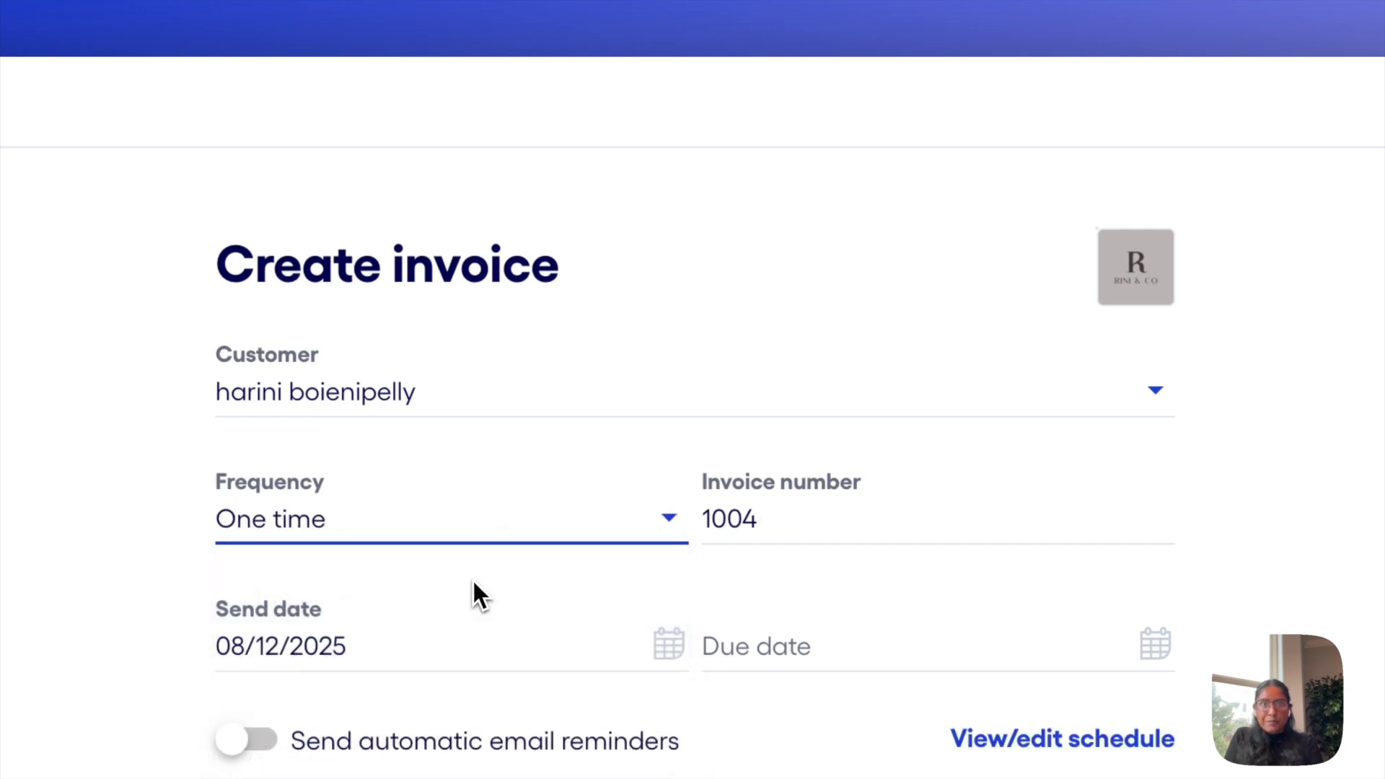
pyautogui.click(823, 530)
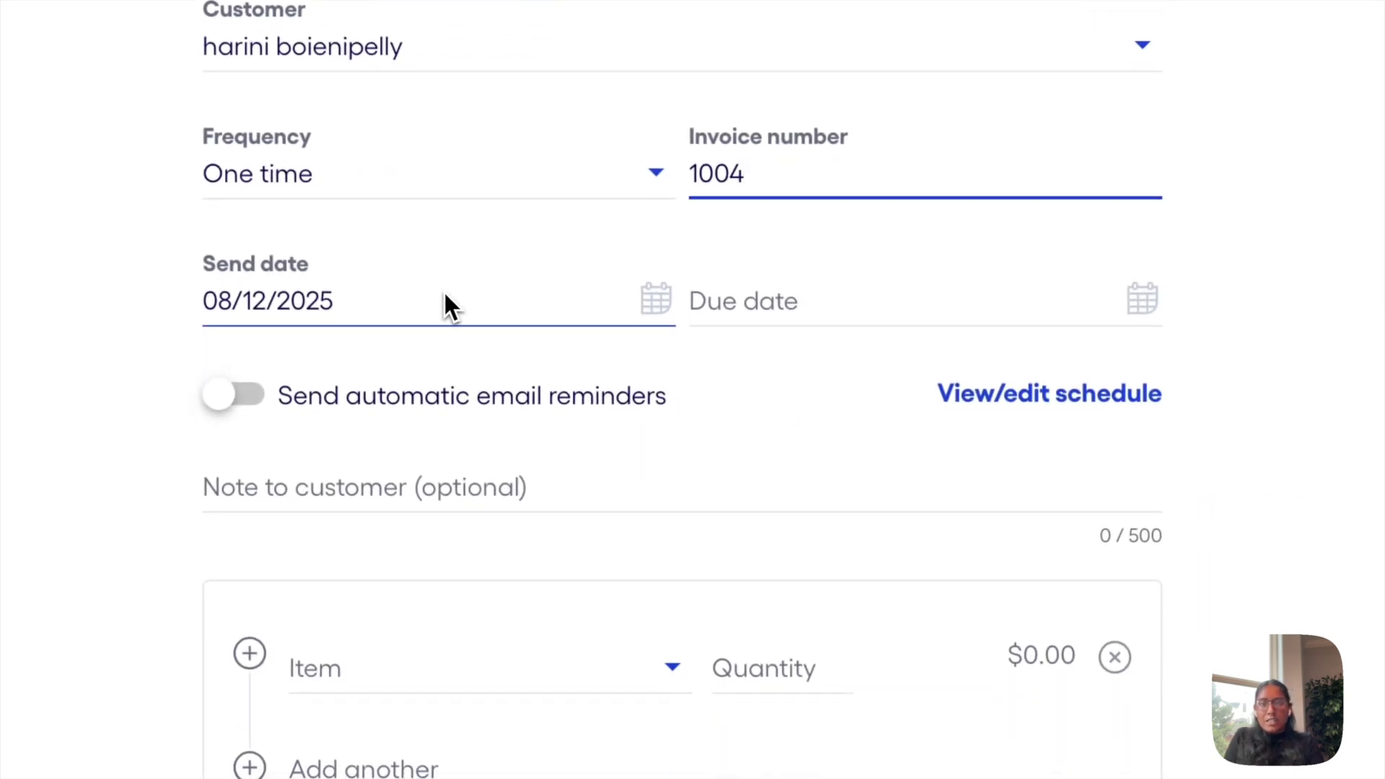
pyautogui.click(908, 319)
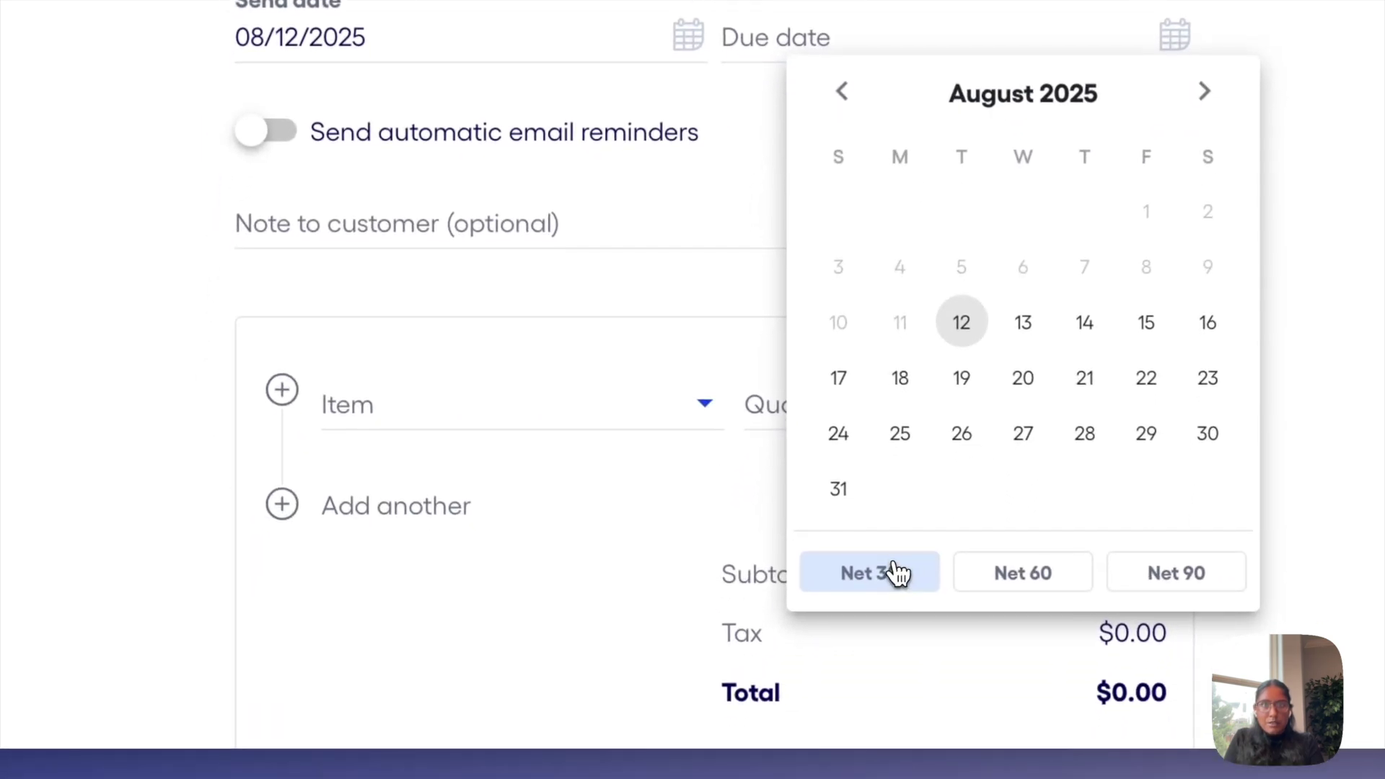
pyautogui.click(895, 570)
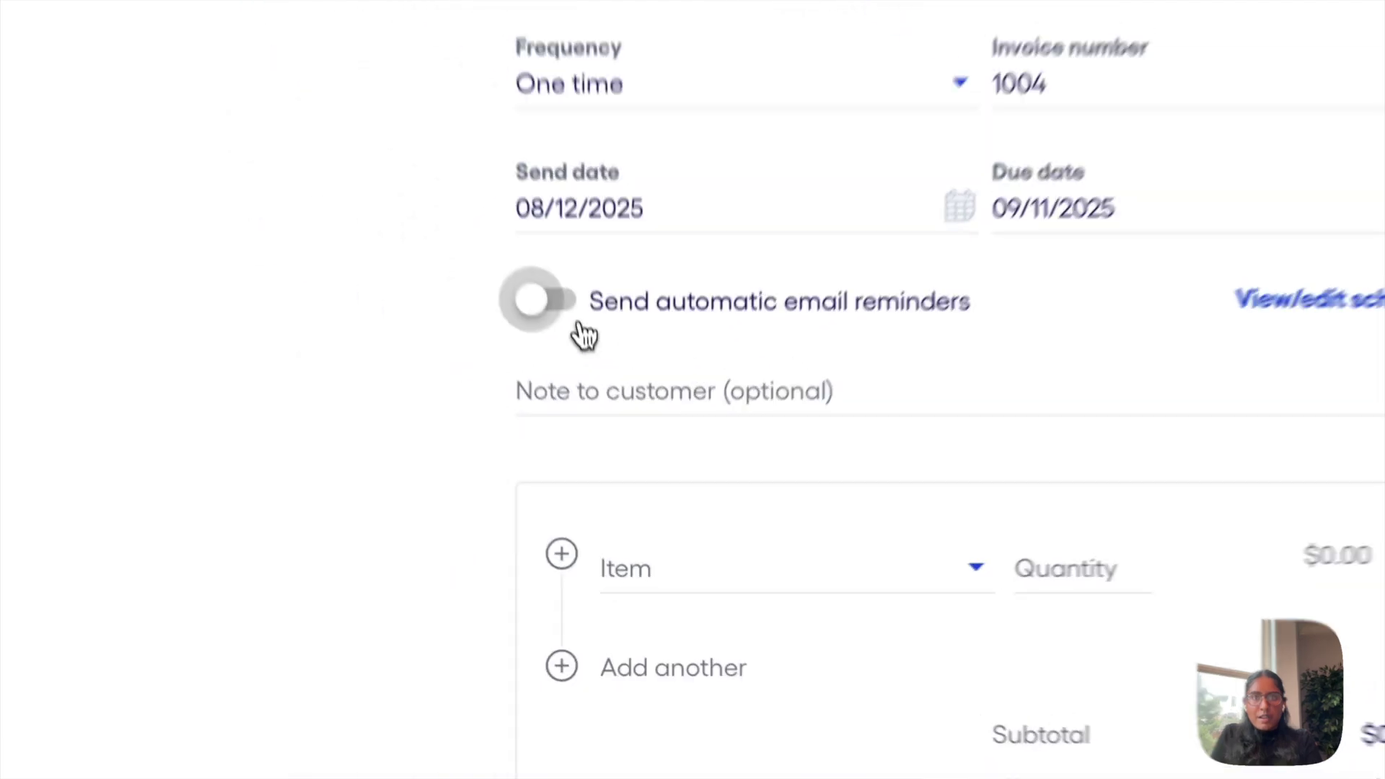
# Turn on automatic email reminders with the first one 1 day before the due date
pyautogui.click(261, 131)
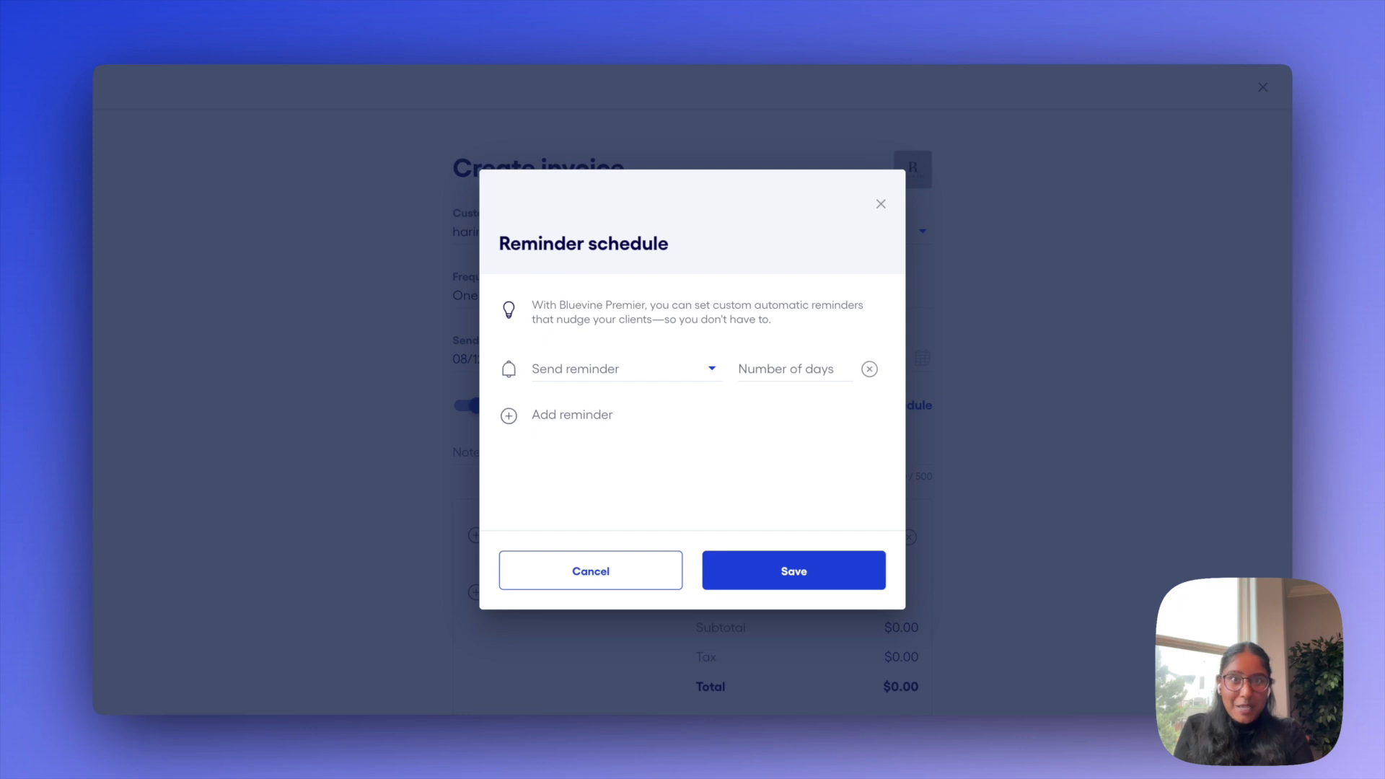
pyautogui.click(649, 371)
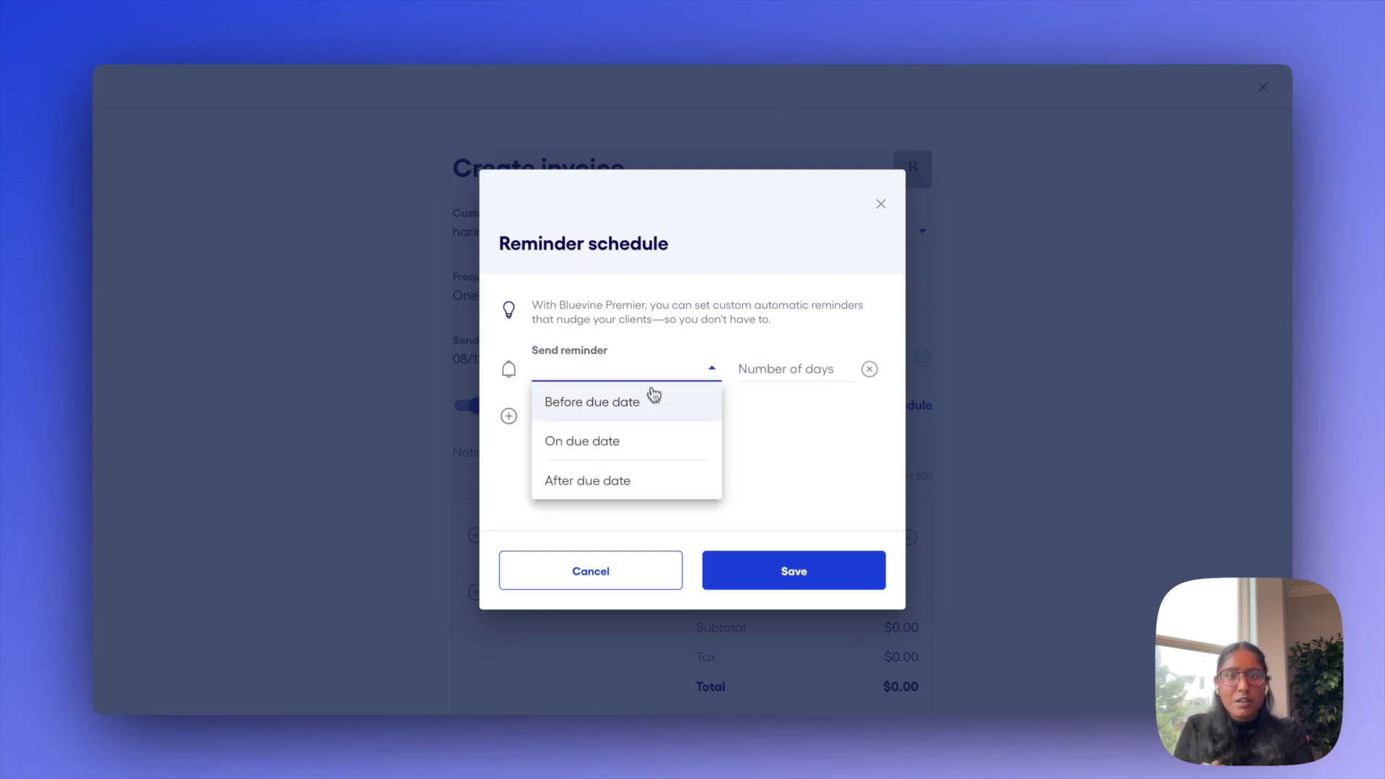
pyautogui.click(671, 397)
pyautogui.click(764, 371)
pyautogui.write('1')
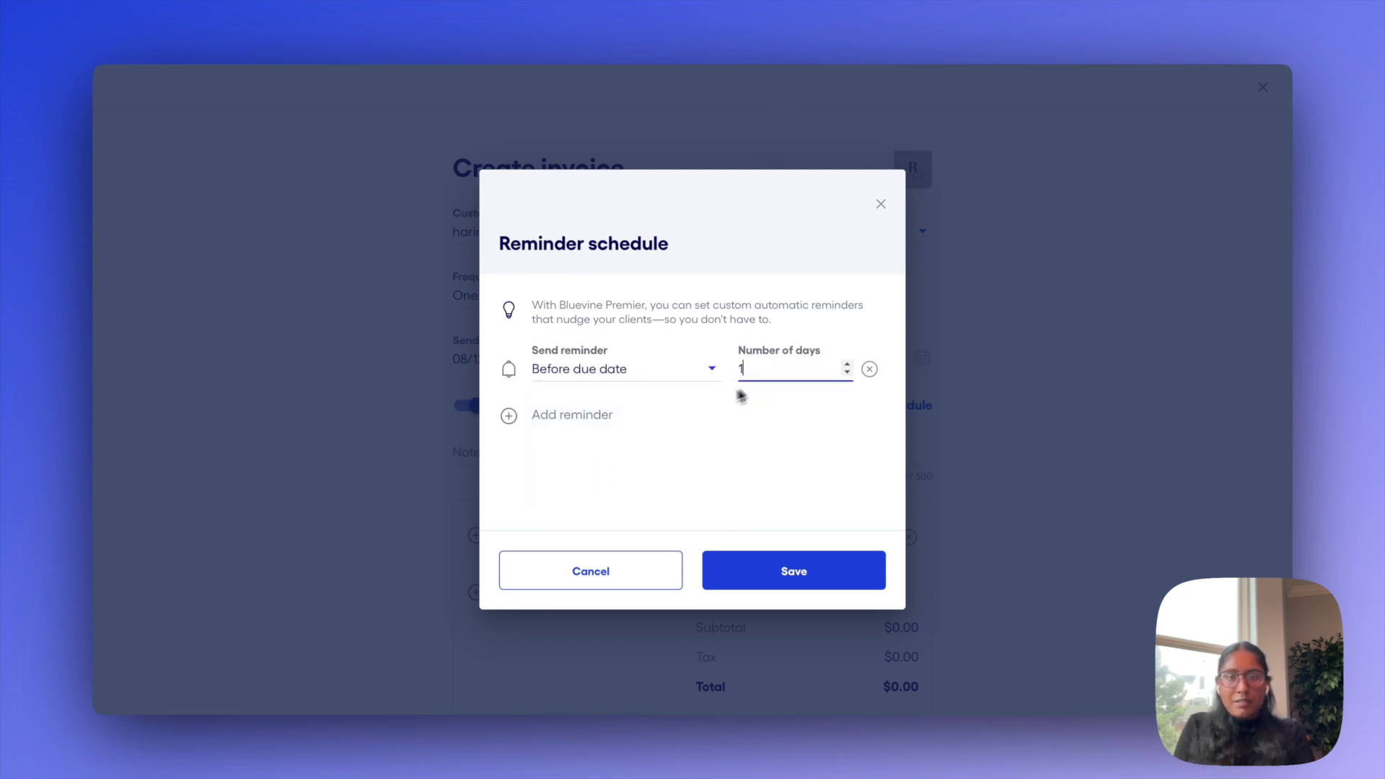
# Add reminders on the due date and 3 days after, and save the schedule
pyautogui.click(614, 415)
pyautogui.click(598, 407)
pyautogui.click(624, 469)
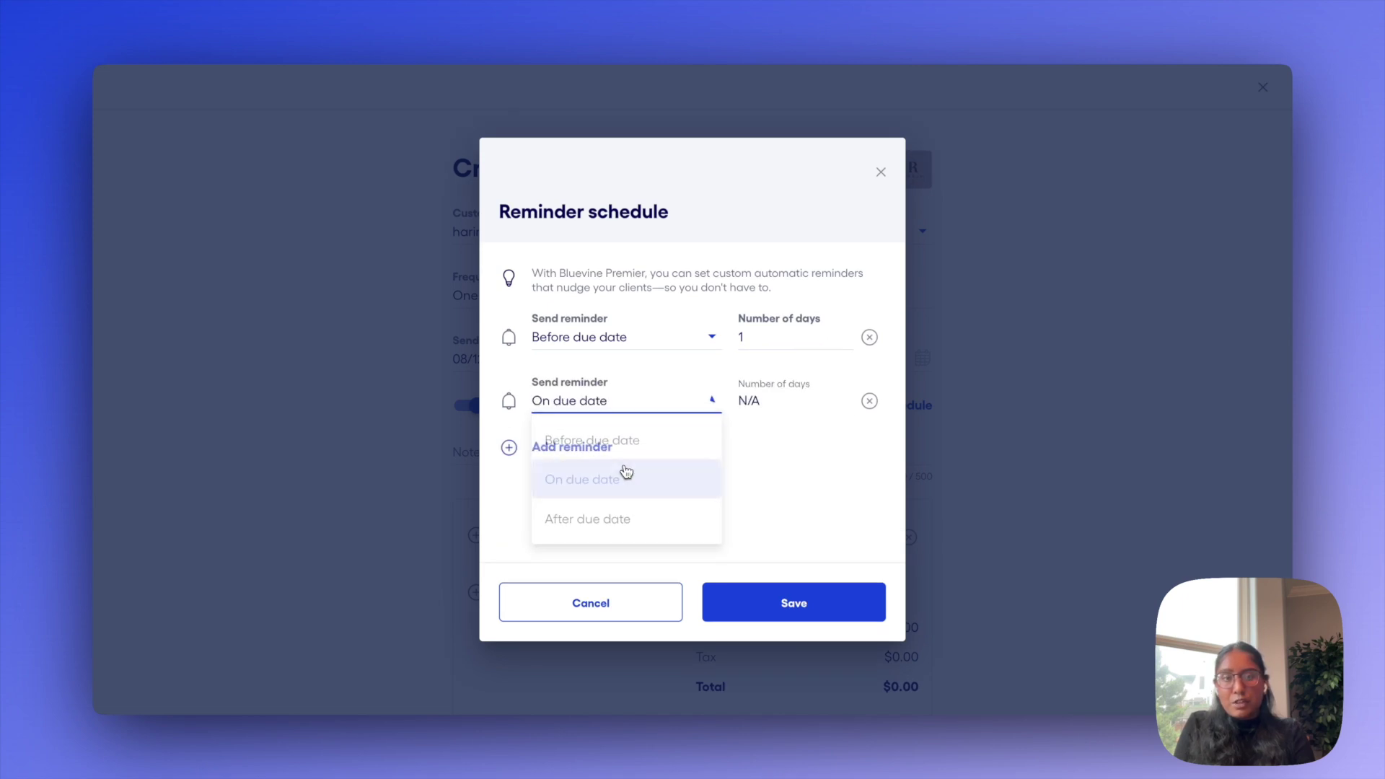
pyautogui.click(618, 448)
pyautogui.click(606, 435)
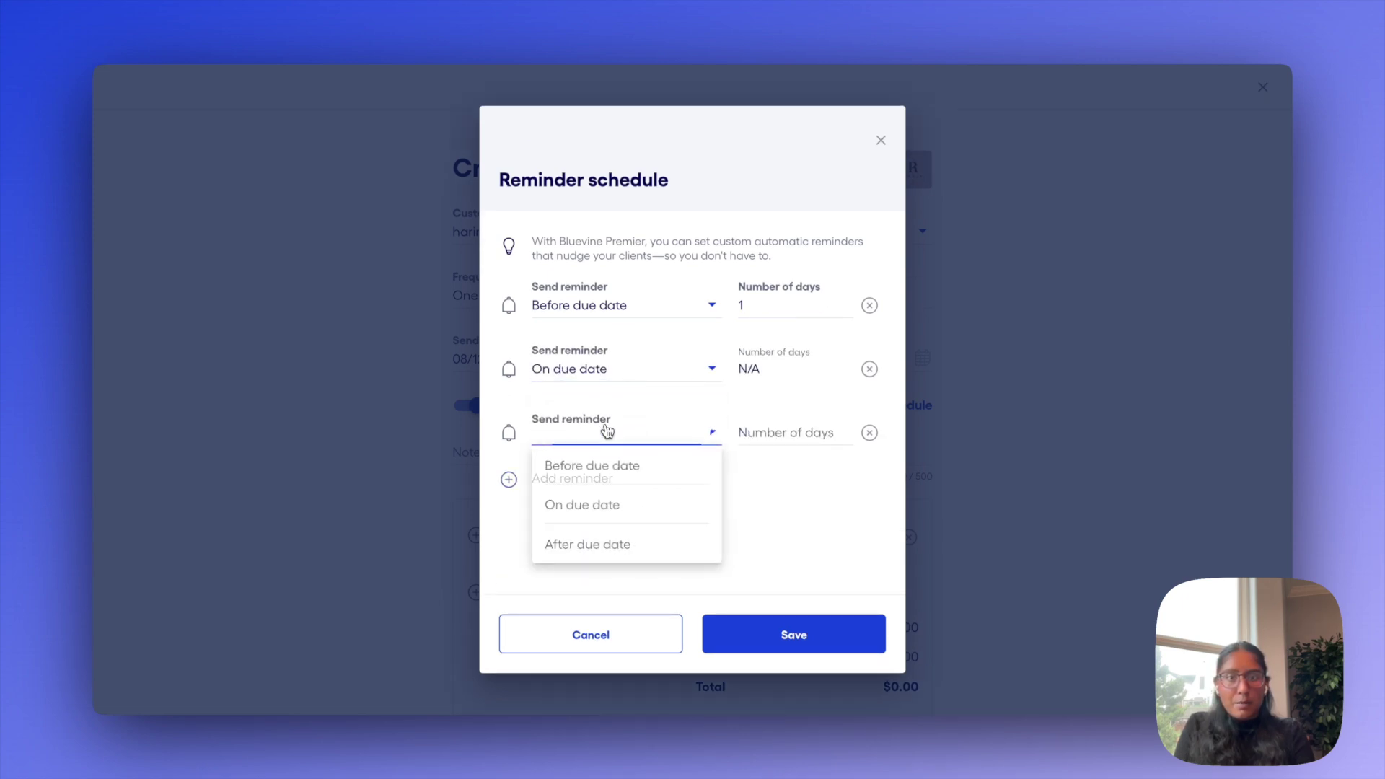
pyautogui.click(650, 547)
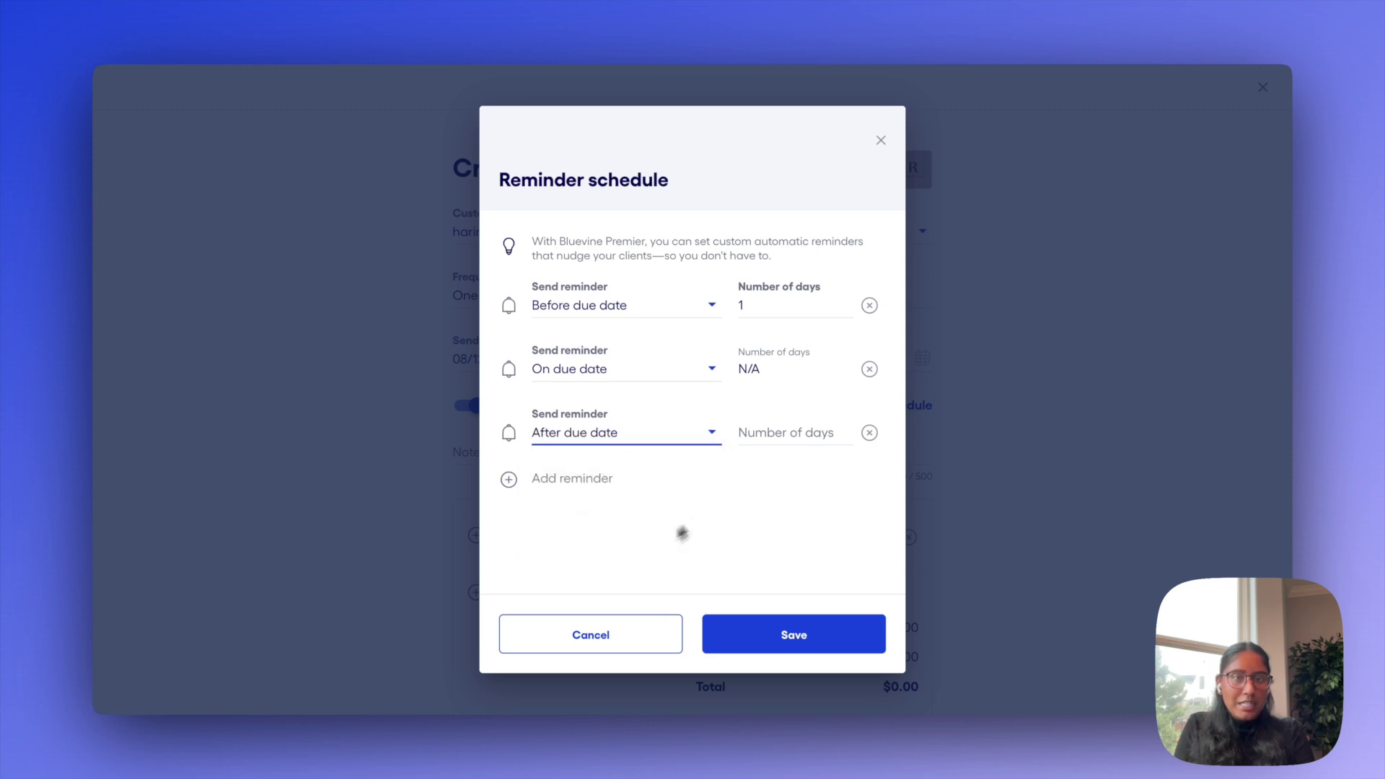
pyautogui.click(786, 431)
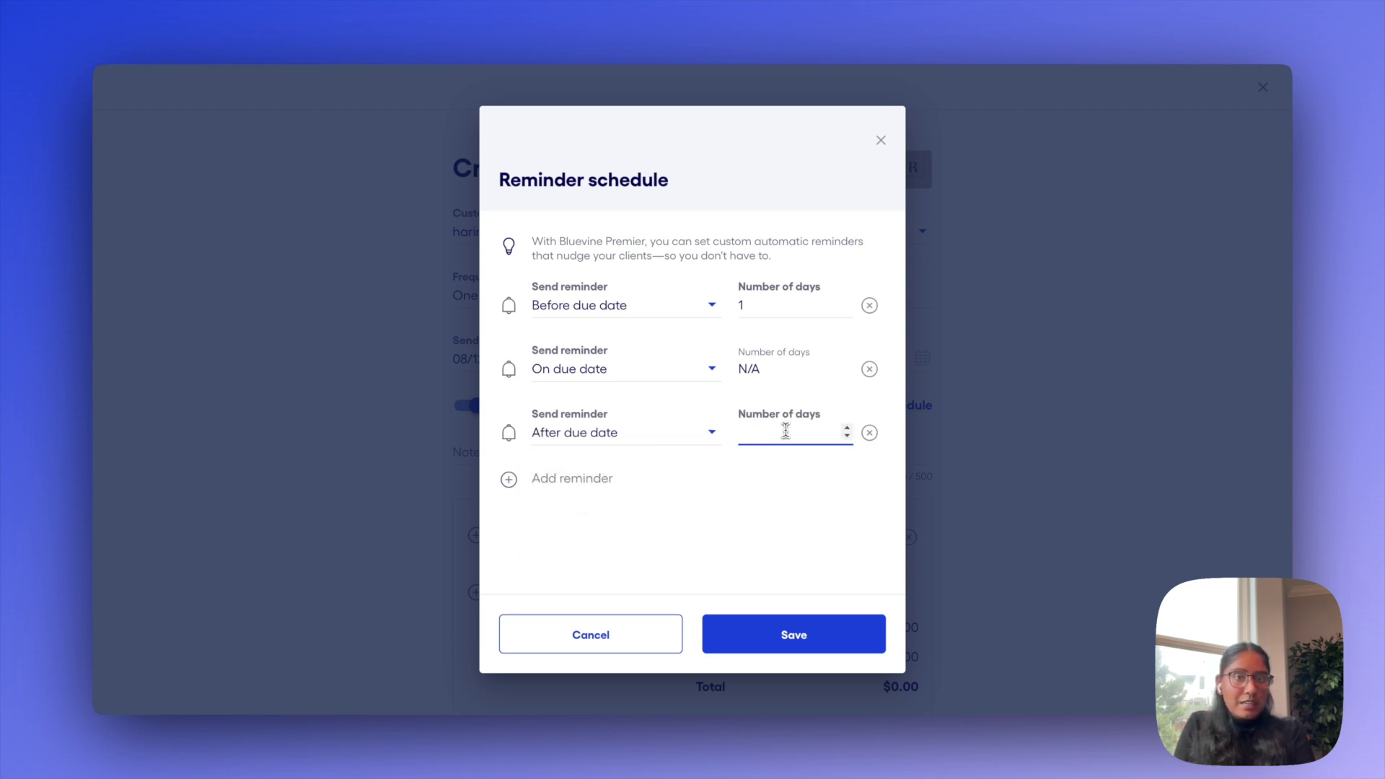
pyautogui.write('3')
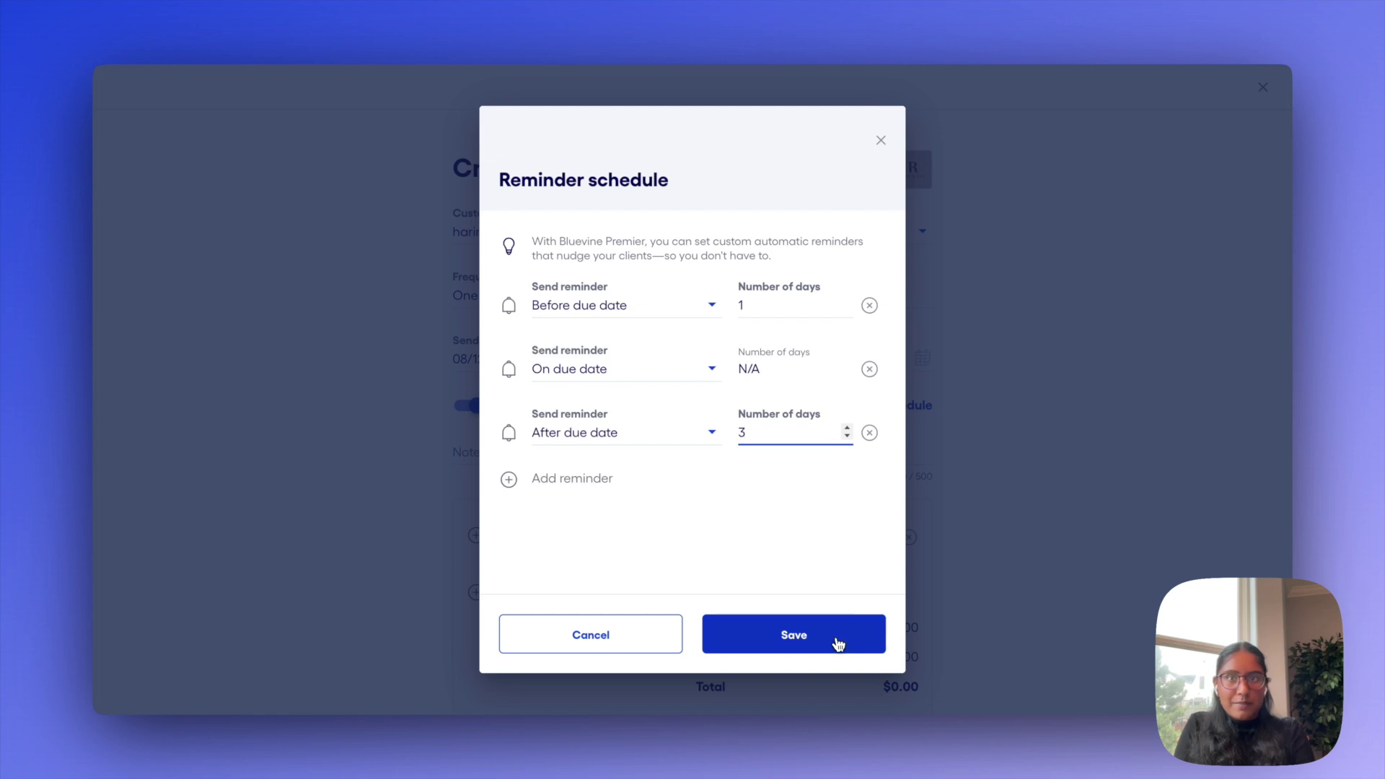
pyautogui.click(838, 641)
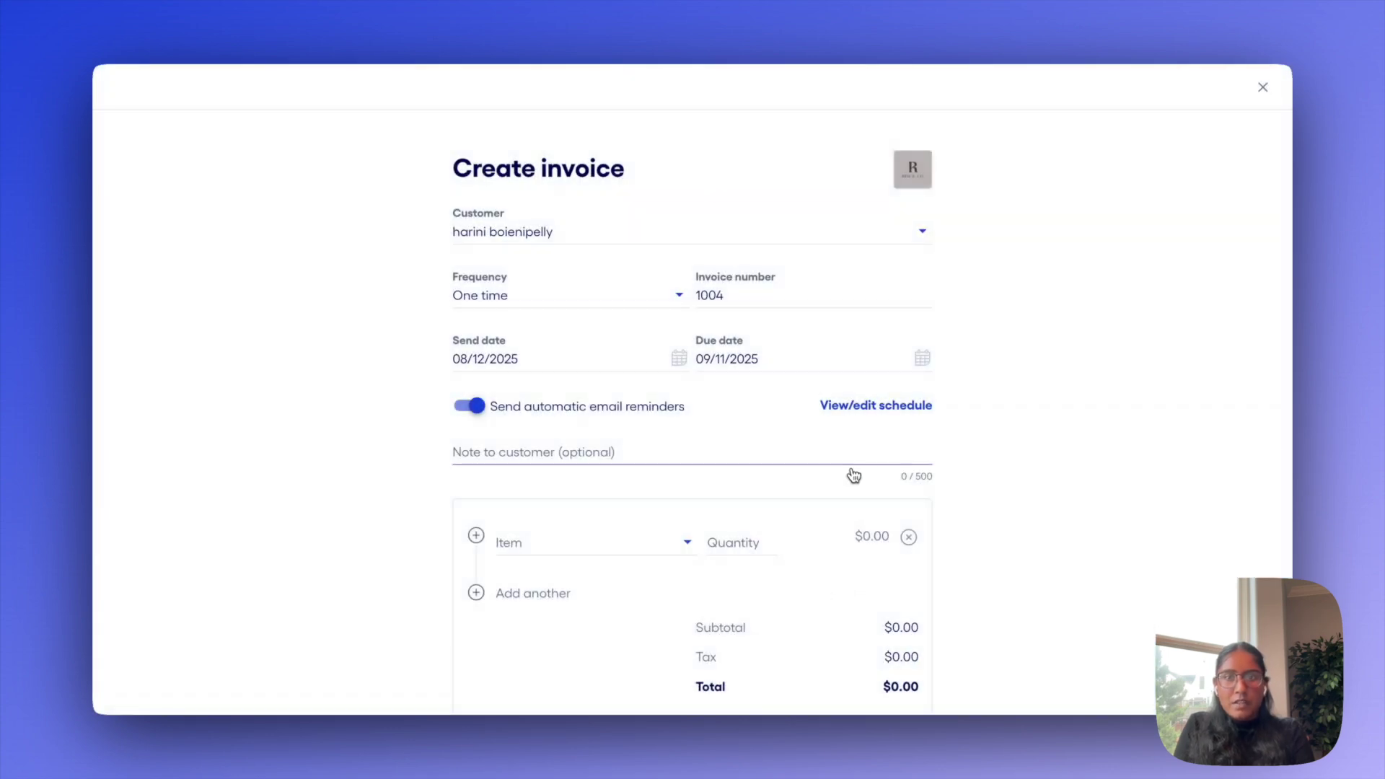
# Add the note 'thanks for your business!' to the invoice
pyautogui.scroll(-1, 854, 473)
pyautogui.click(632, 390)
pyautogui.scroll(-1, 841, 425)
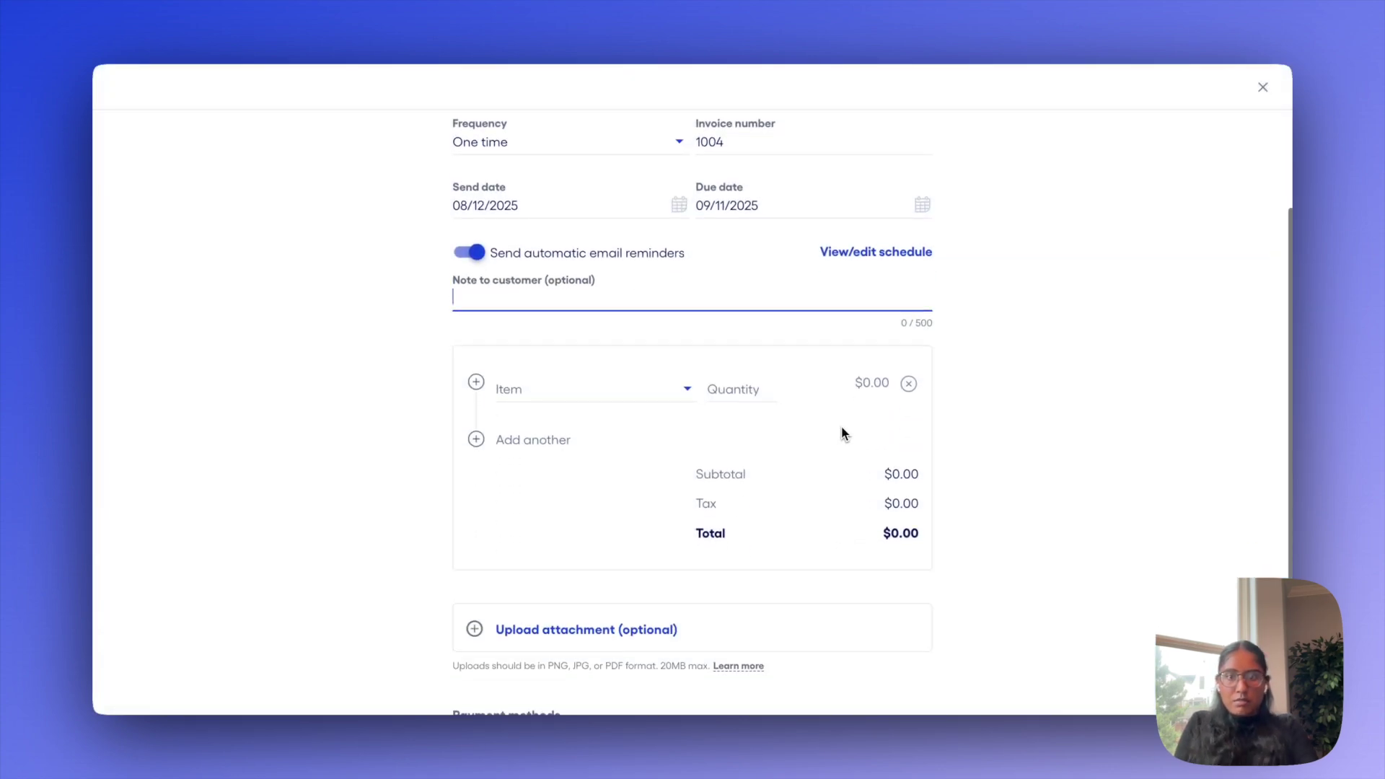
pyautogui.write('thanks for you')
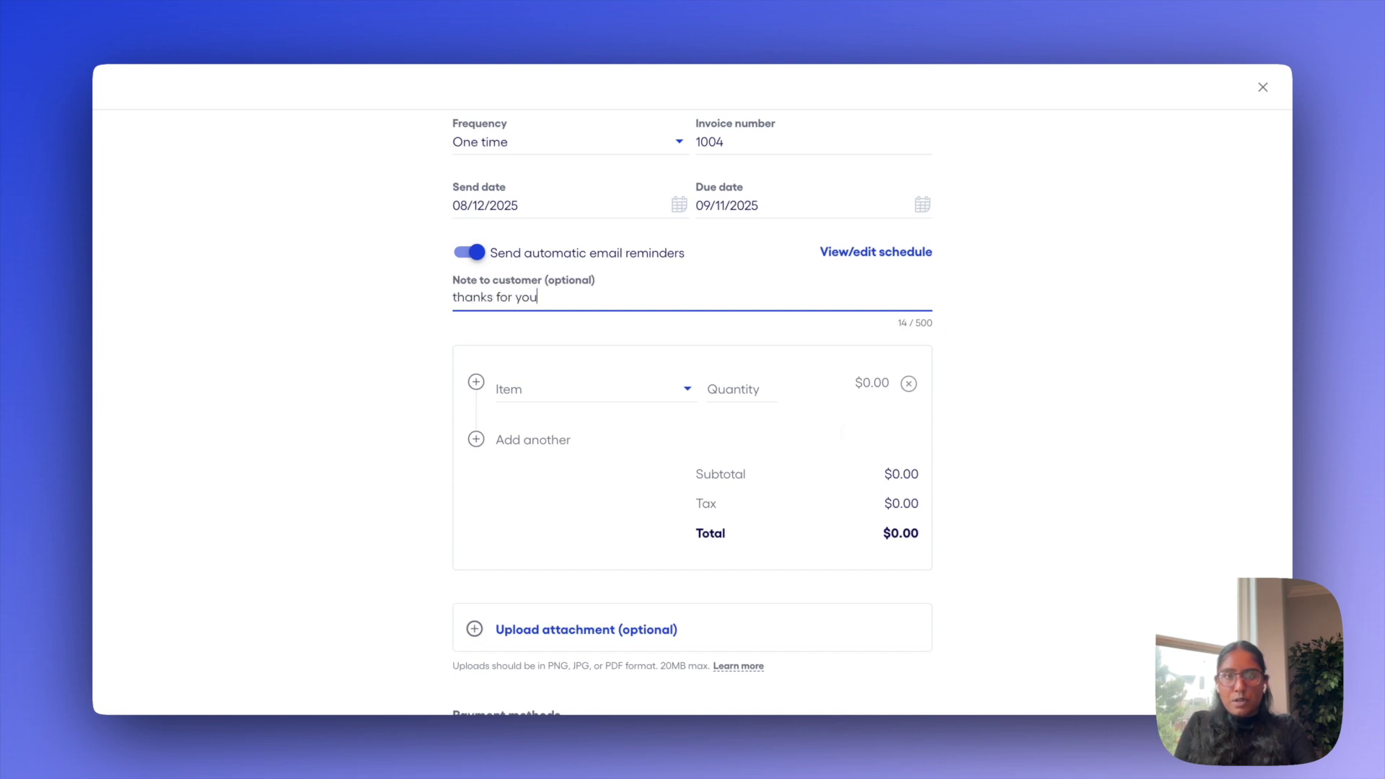
pyautogui.write('r business!')
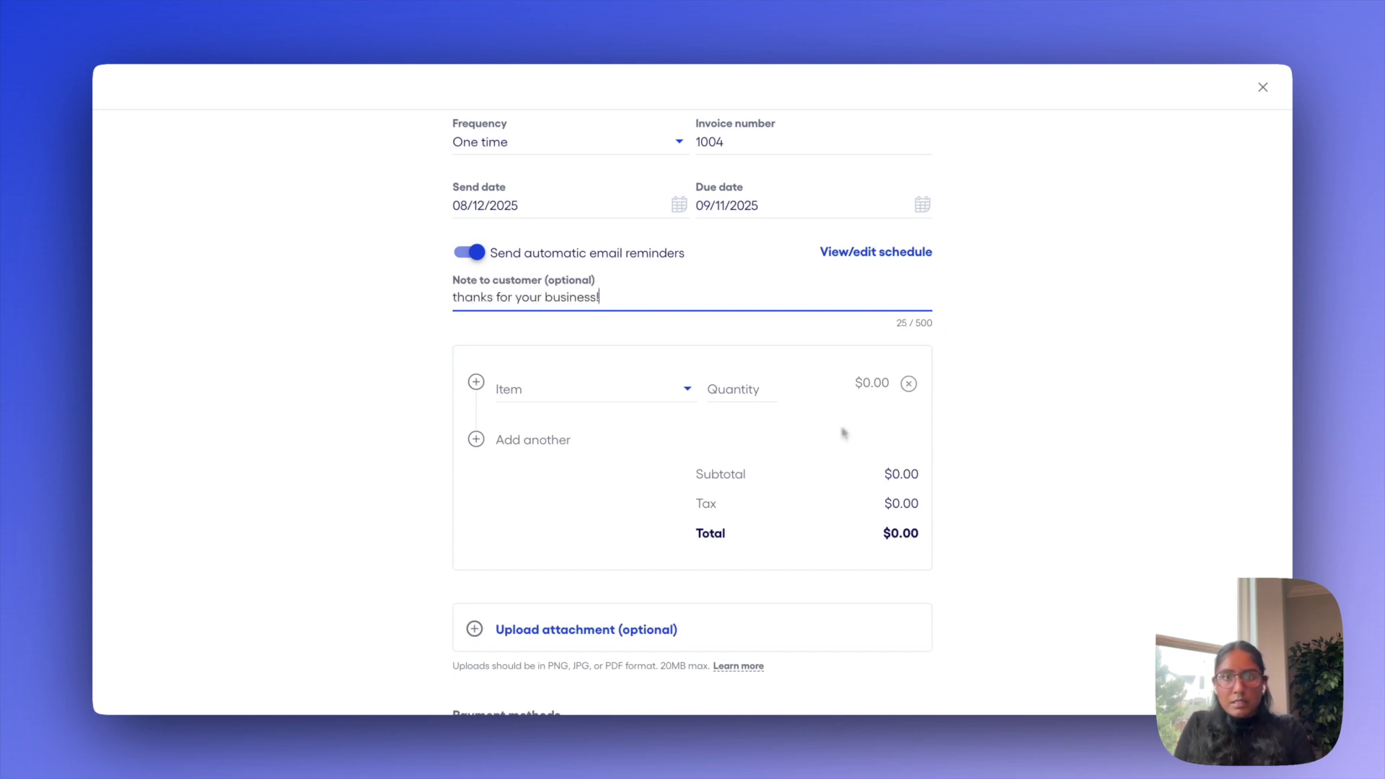
# Bill 4 peonies, then start creating a new item on a second line
pyautogui.scroll(-1, 805, 404)
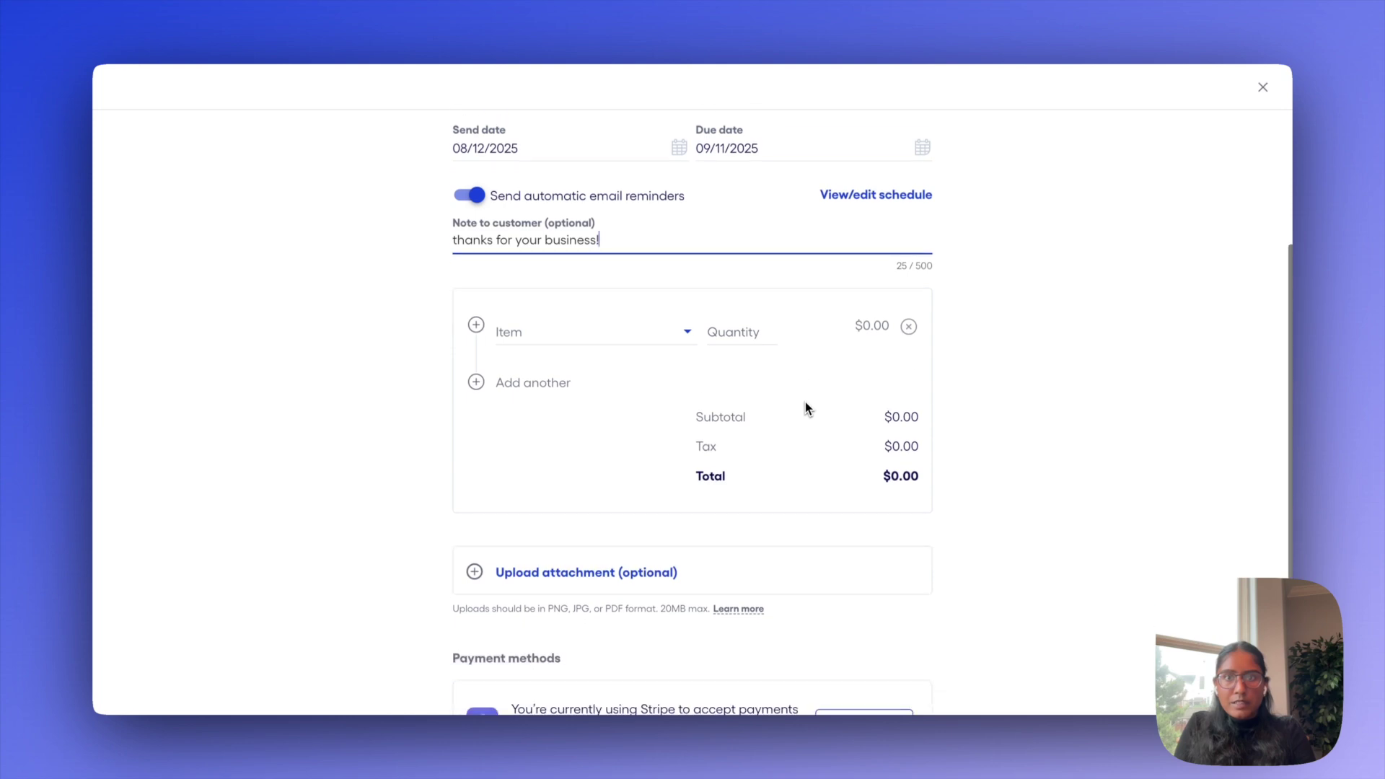
pyautogui.scroll(-1, 677, 354)
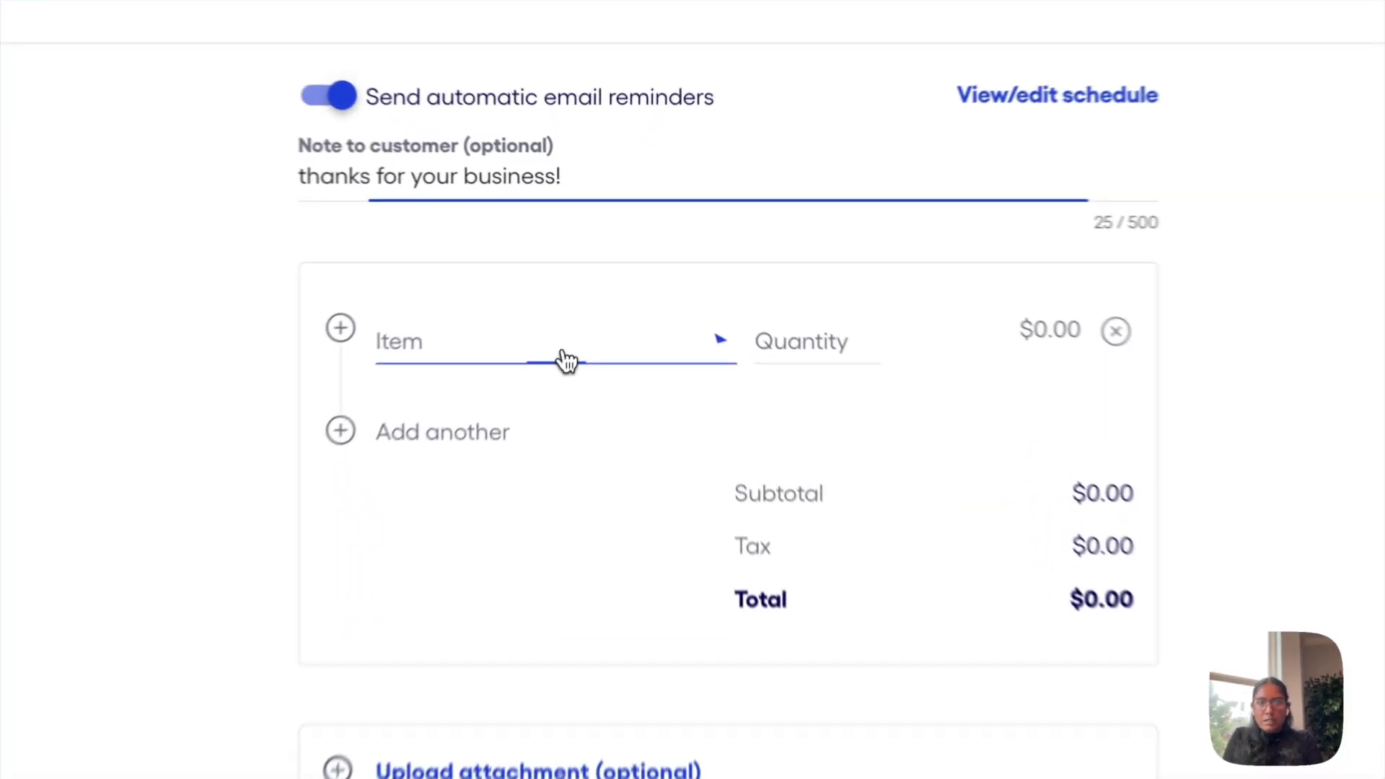
pyautogui.click(617, 307)
pyautogui.click(584, 426)
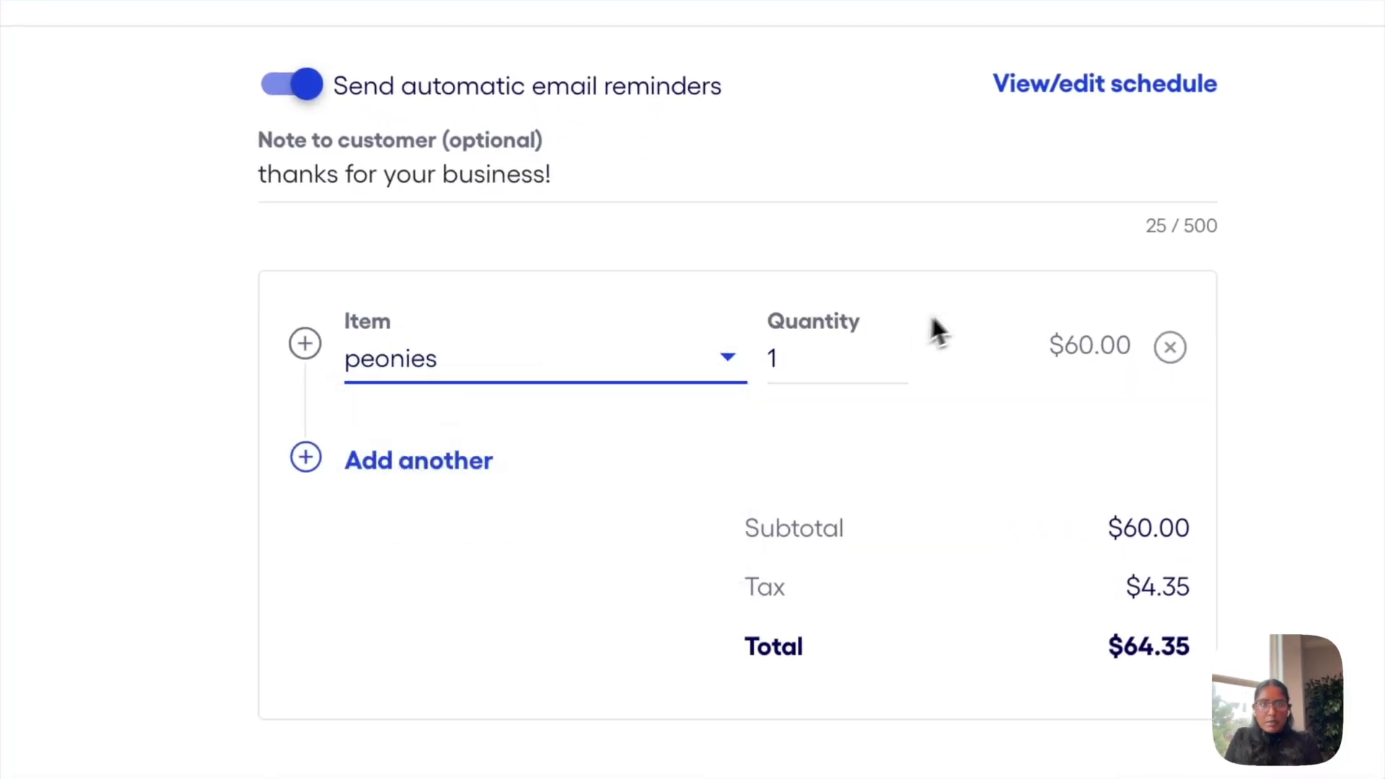
pyautogui.doubleClick(829, 352)
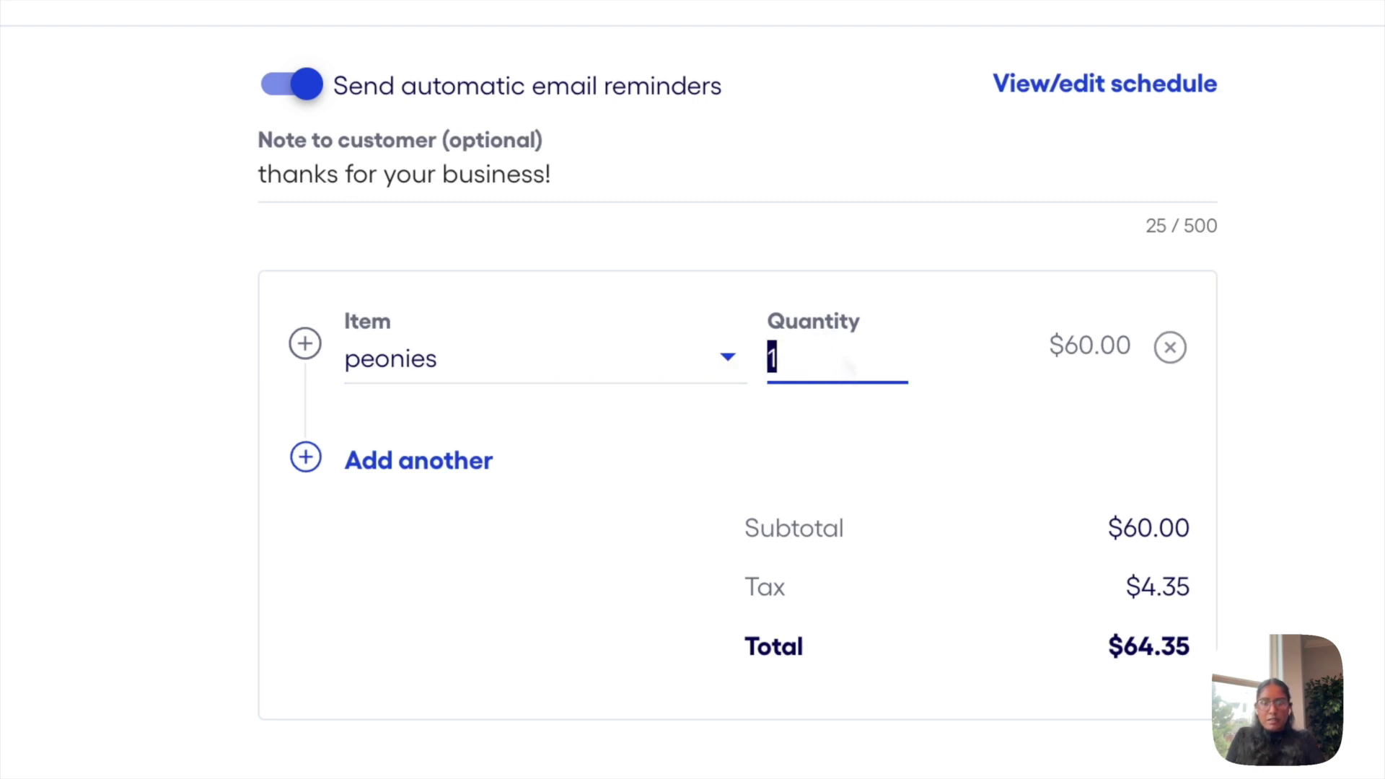
pyautogui.write('4')
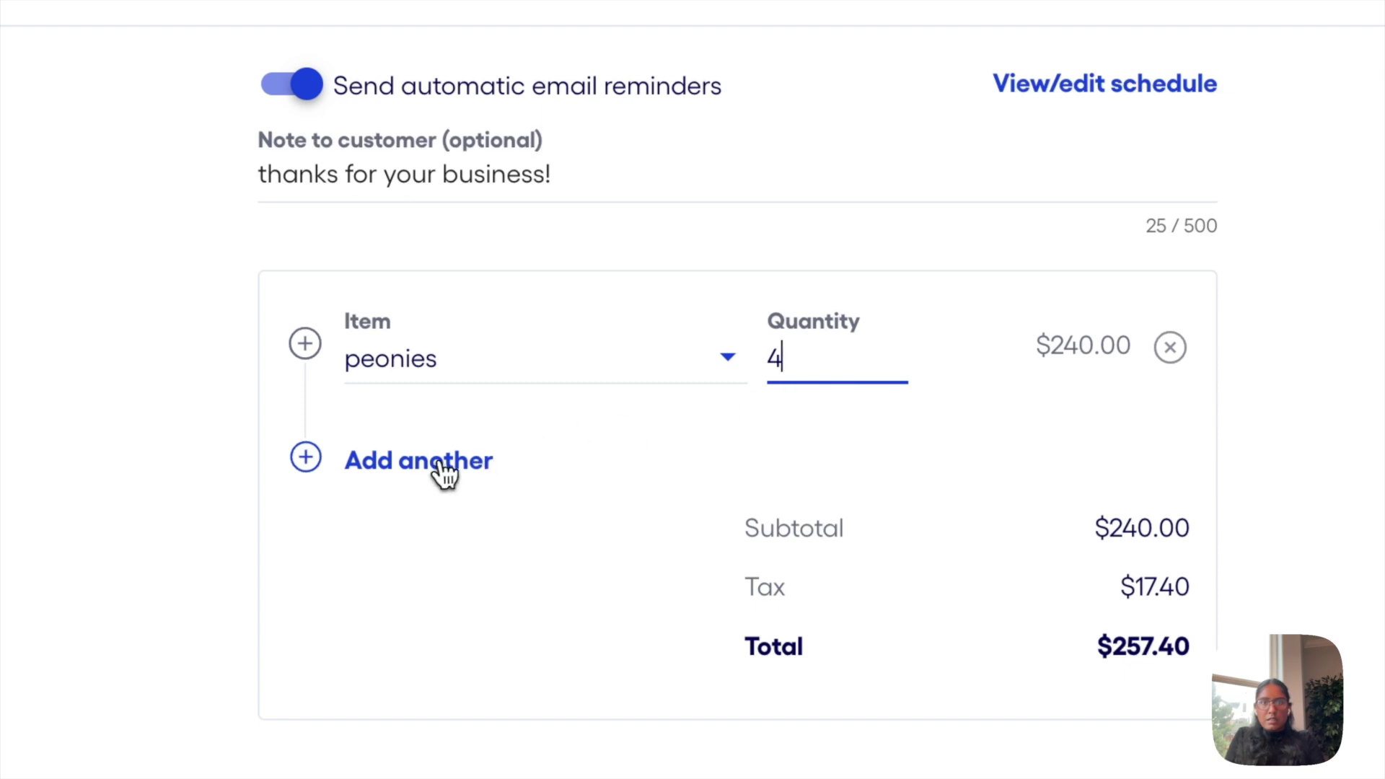
pyautogui.click(438, 474)
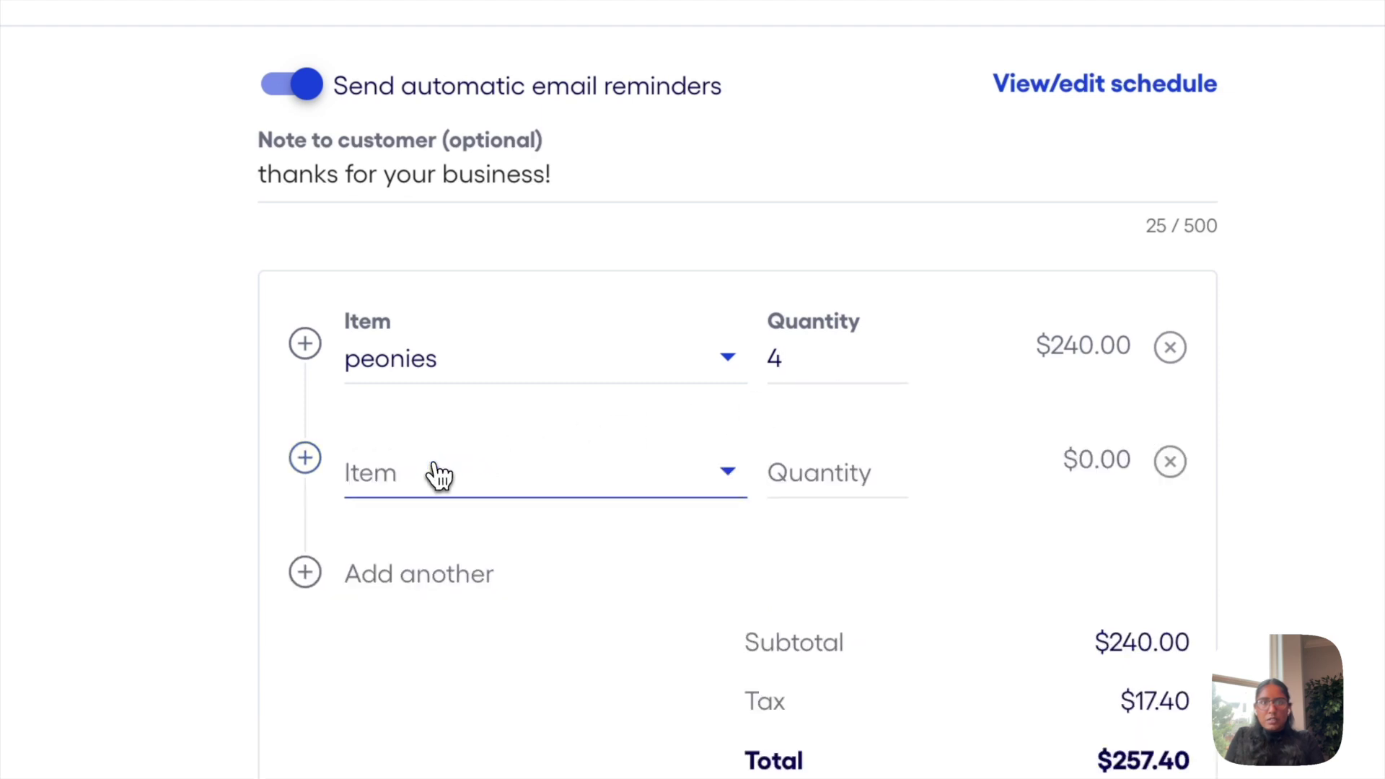
pyautogui.click(496, 478)
pyautogui.click(469, 537)
# Create a 'tulips' item priced $50.00 with 7.25% tax and description '20 stems'
pyautogui.click(439, 263)
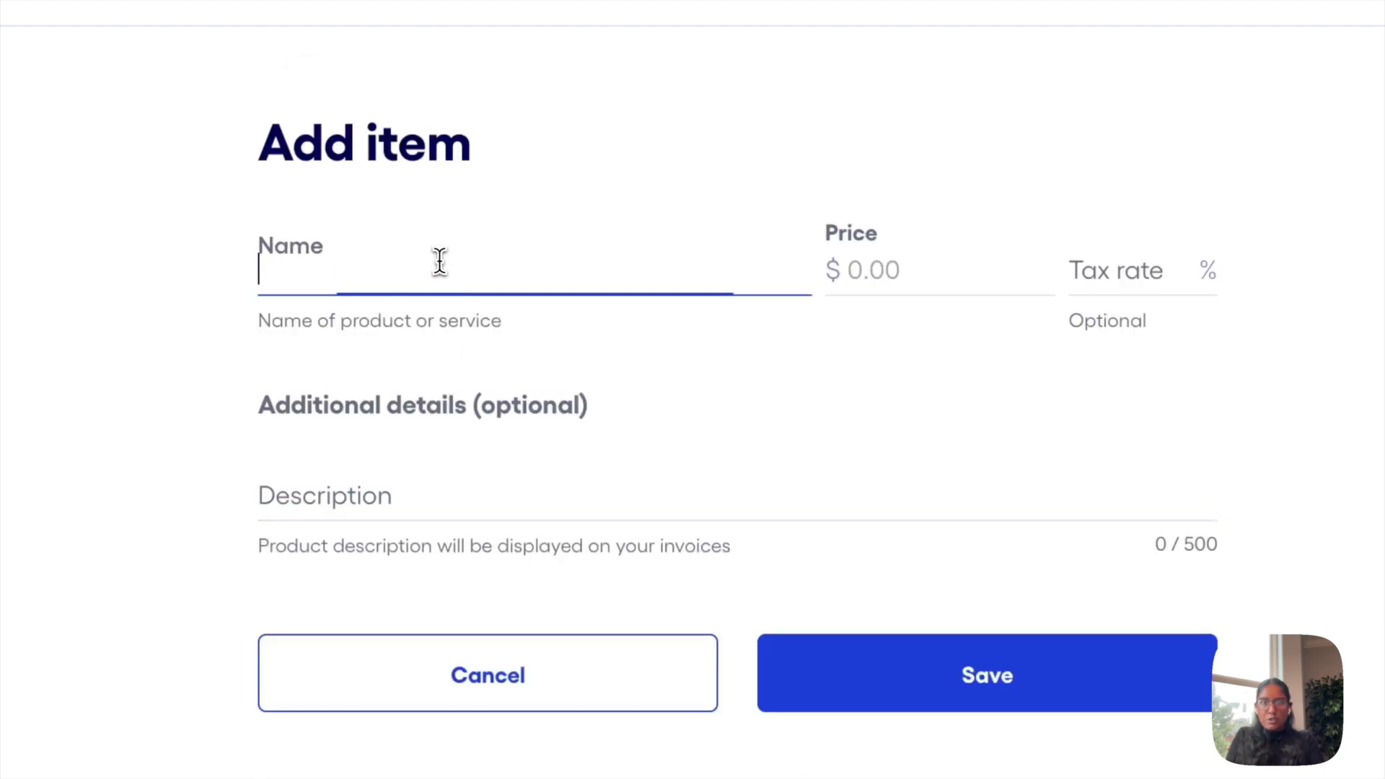
pyautogui.write('tulips')
pyautogui.press('Tab')
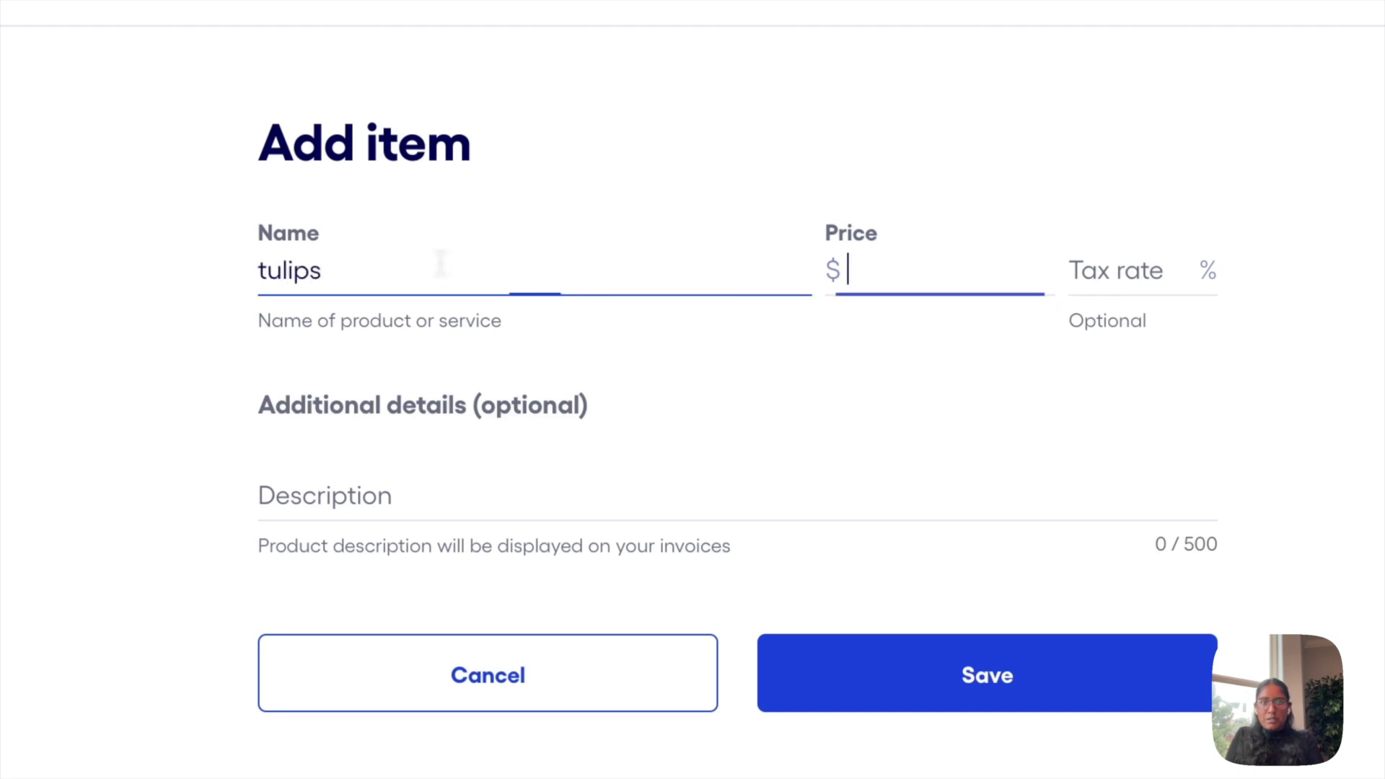
pyautogui.write('50')
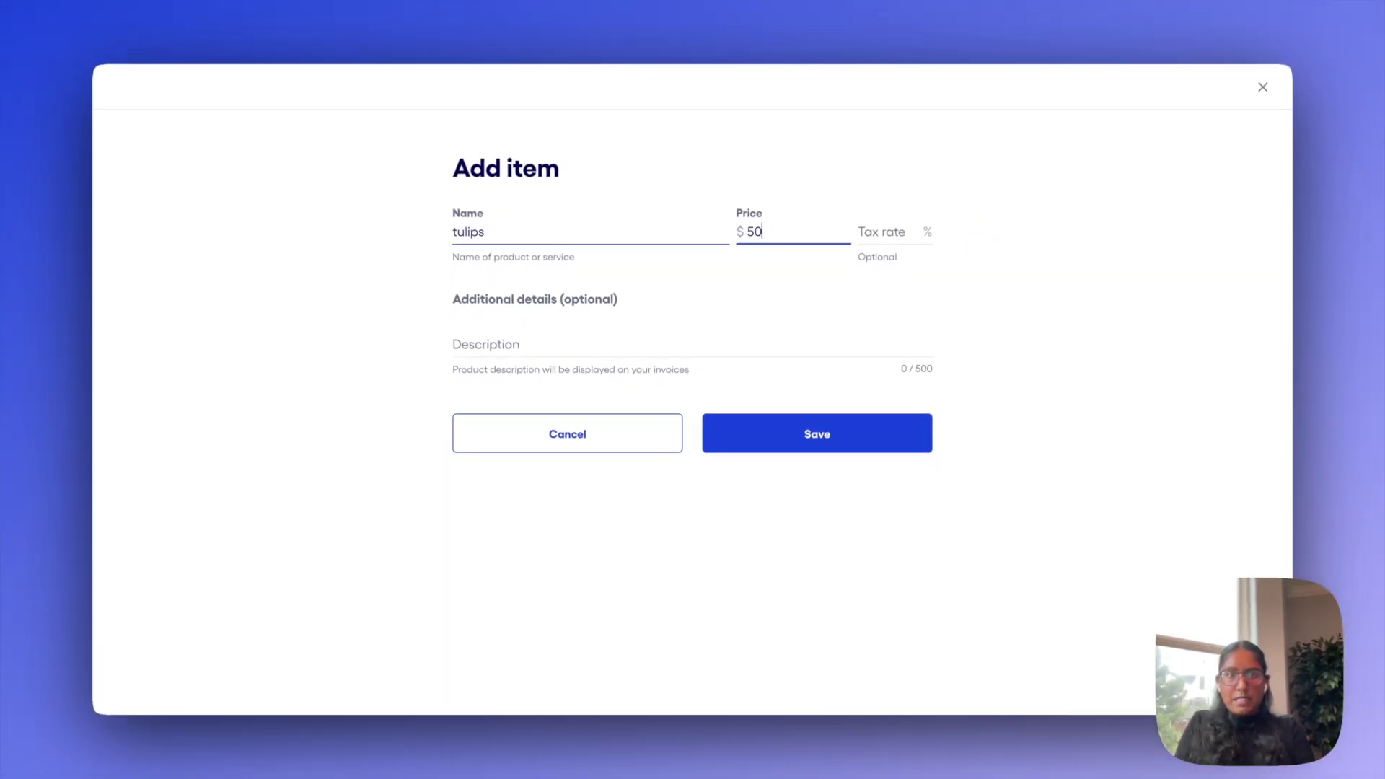
pyautogui.press('Tab')
pyautogui.write('7')
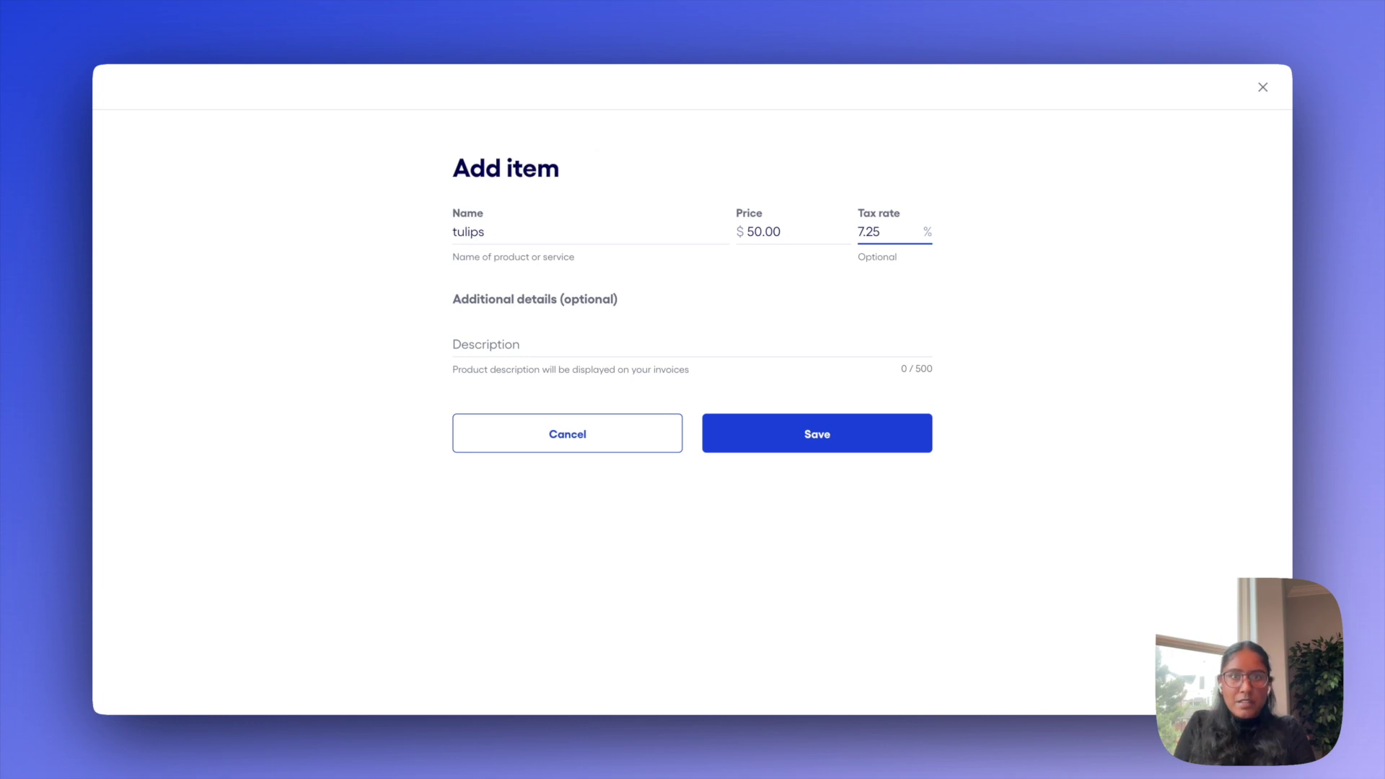
pyautogui.click(609, 336)
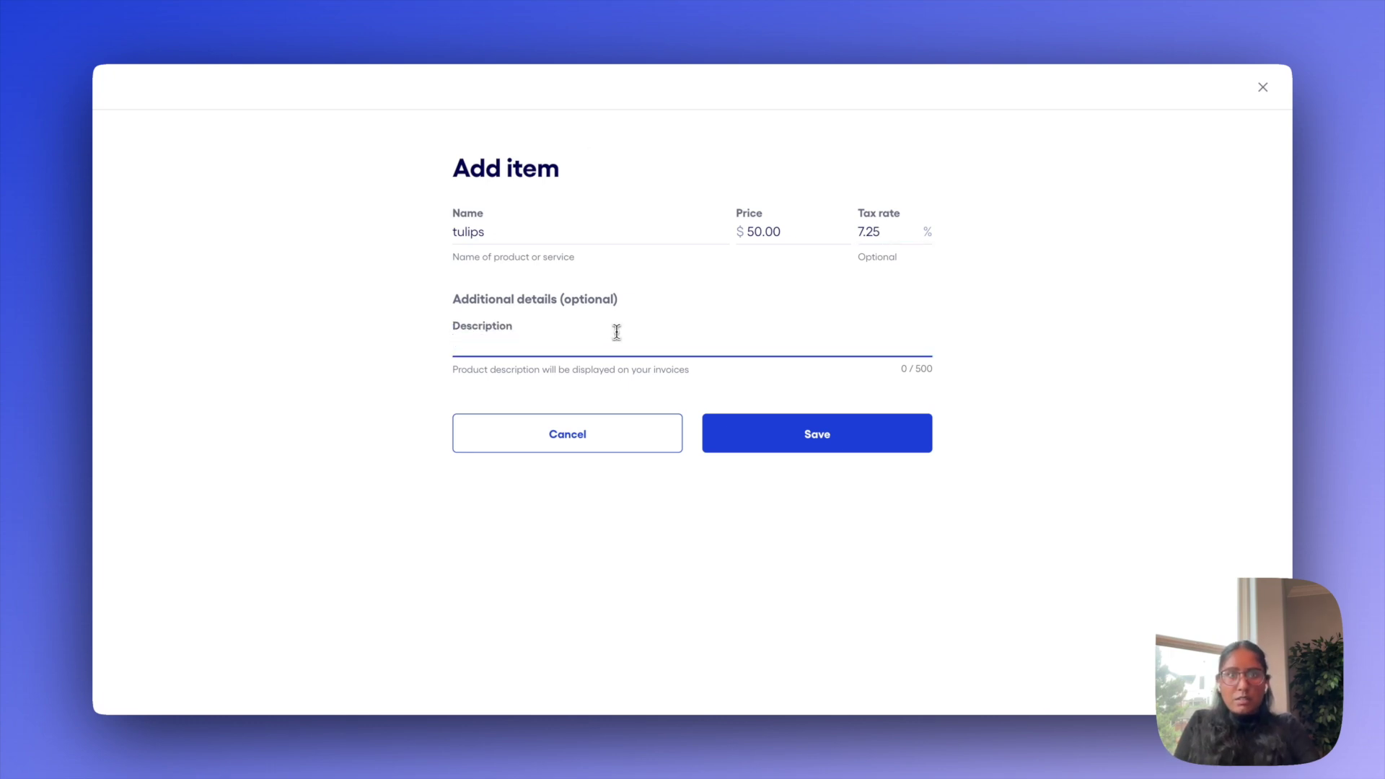
pyautogui.write('20 stems')
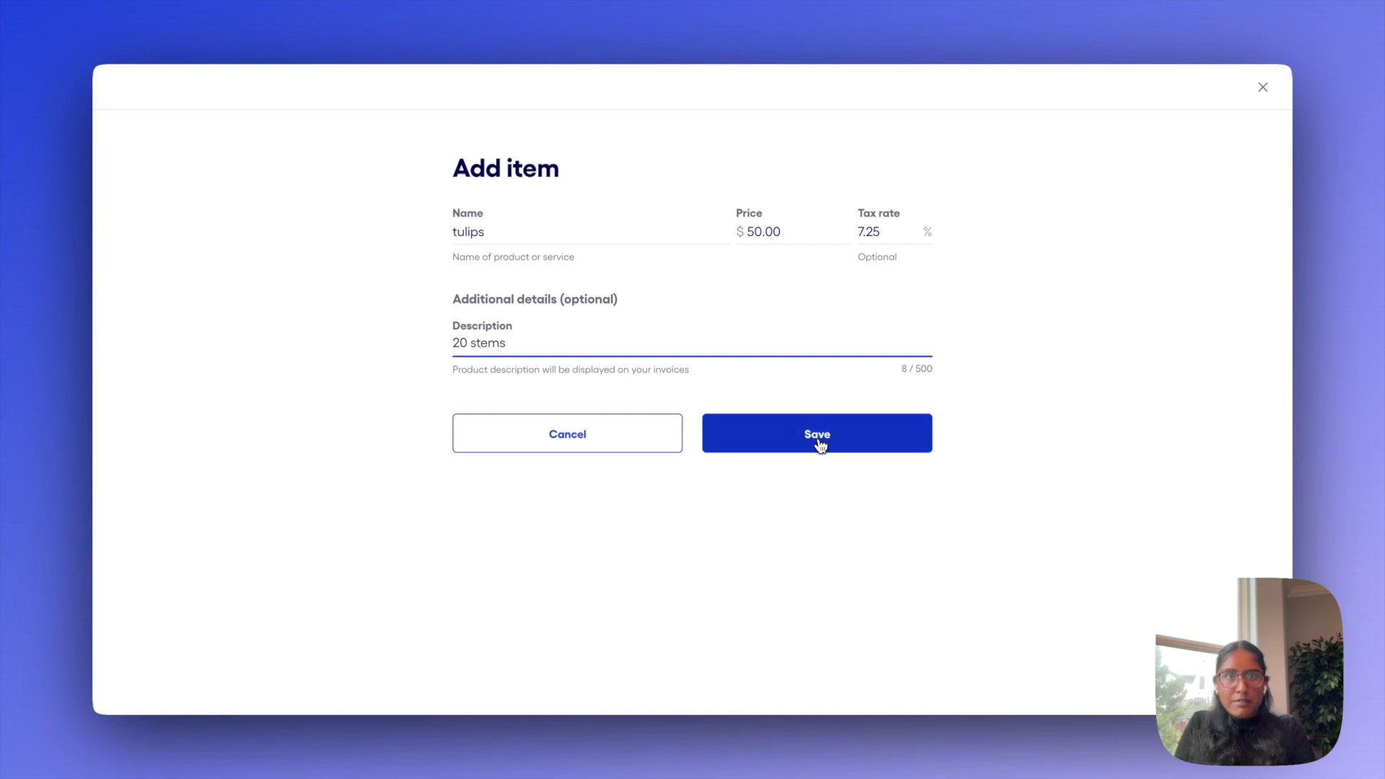
pyautogui.click(821, 444)
# Dismiss the item-added notice and save invoice 1004 as a draft with preview
pyautogui.click(649, 483)
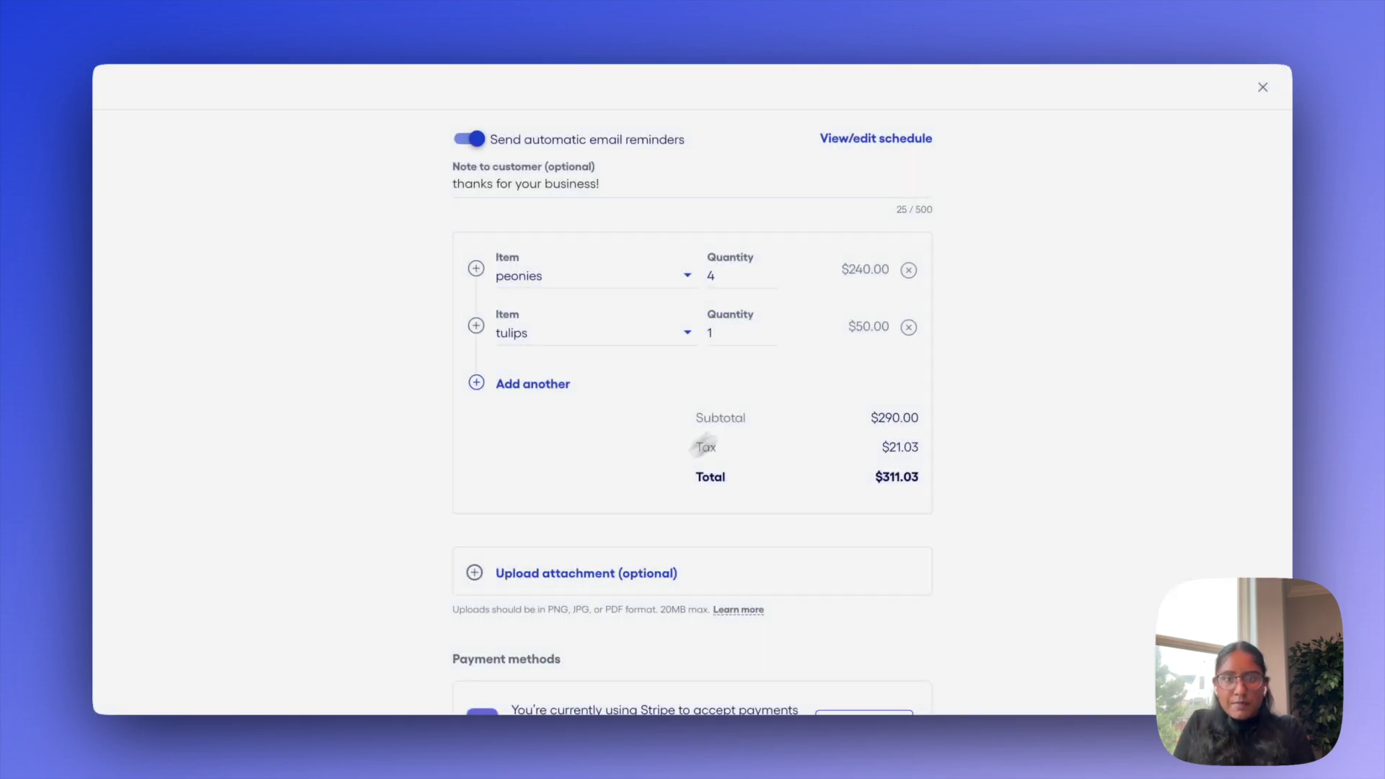
pyautogui.scroll(-1, 921, 289)
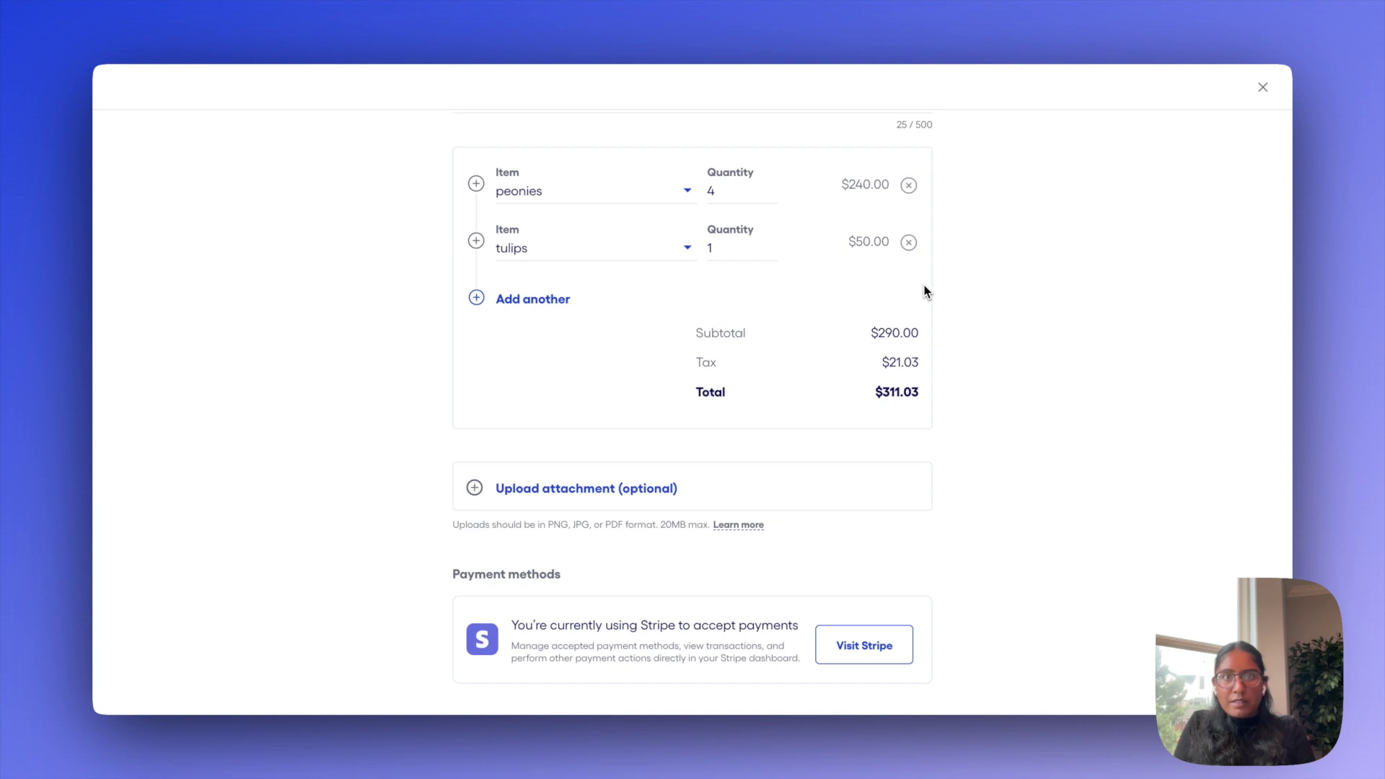
pyautogui.scroll(-1, 924, 288)
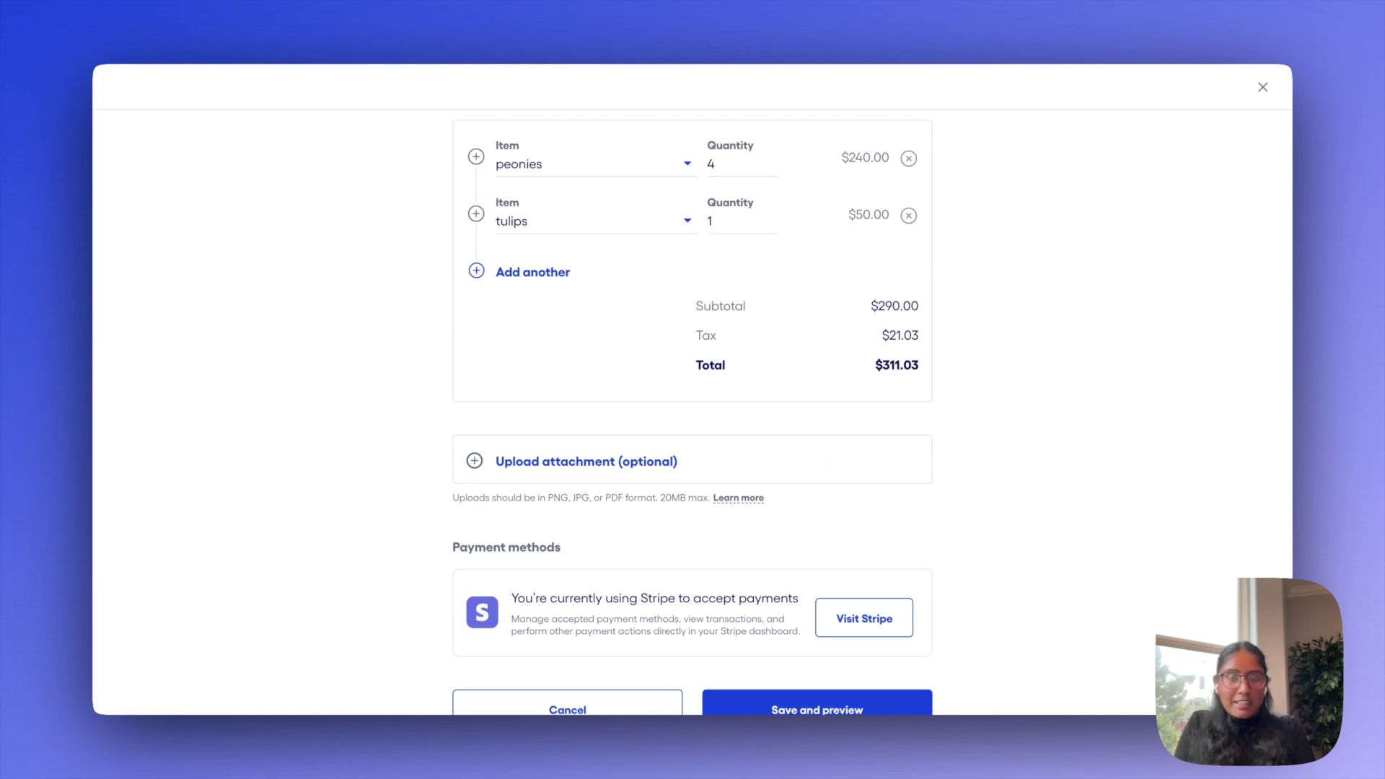
pyautogui.scroll(-1, 692, 411)
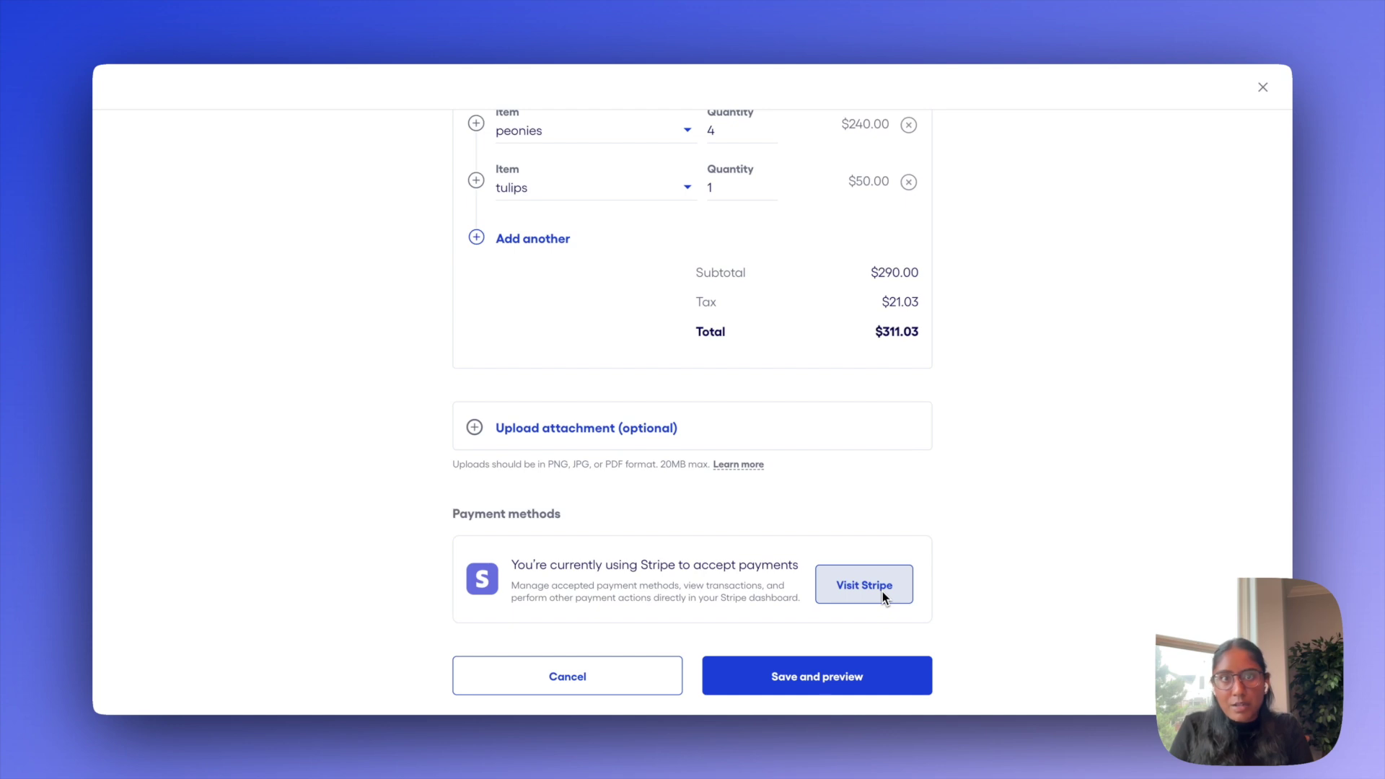
pyautogui.click(869, 678)
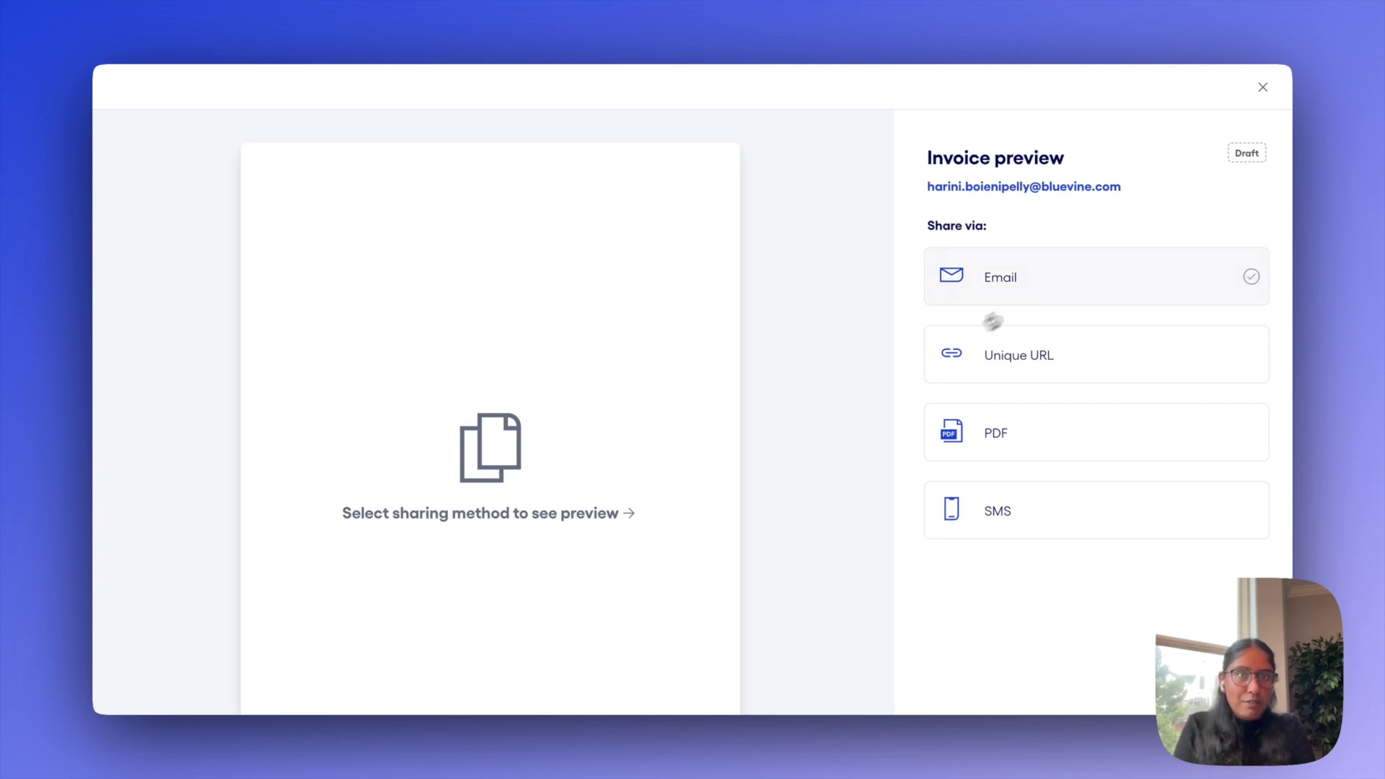
# Compare the Email, Unique URL, PDF and SMS sharing previews, settling on Unique URL
pyautogui.click(1045, 285)
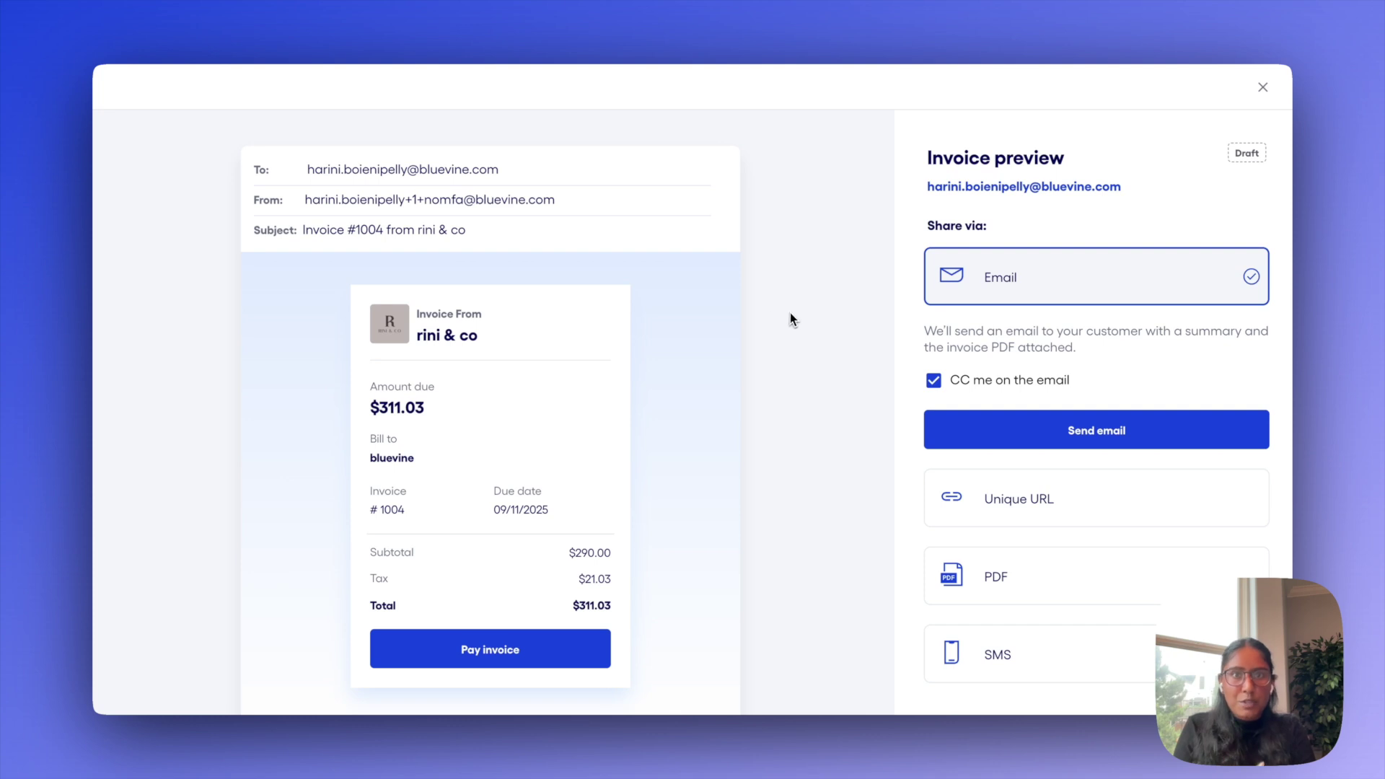
pyautogui.scroll(-1, 791, 313)
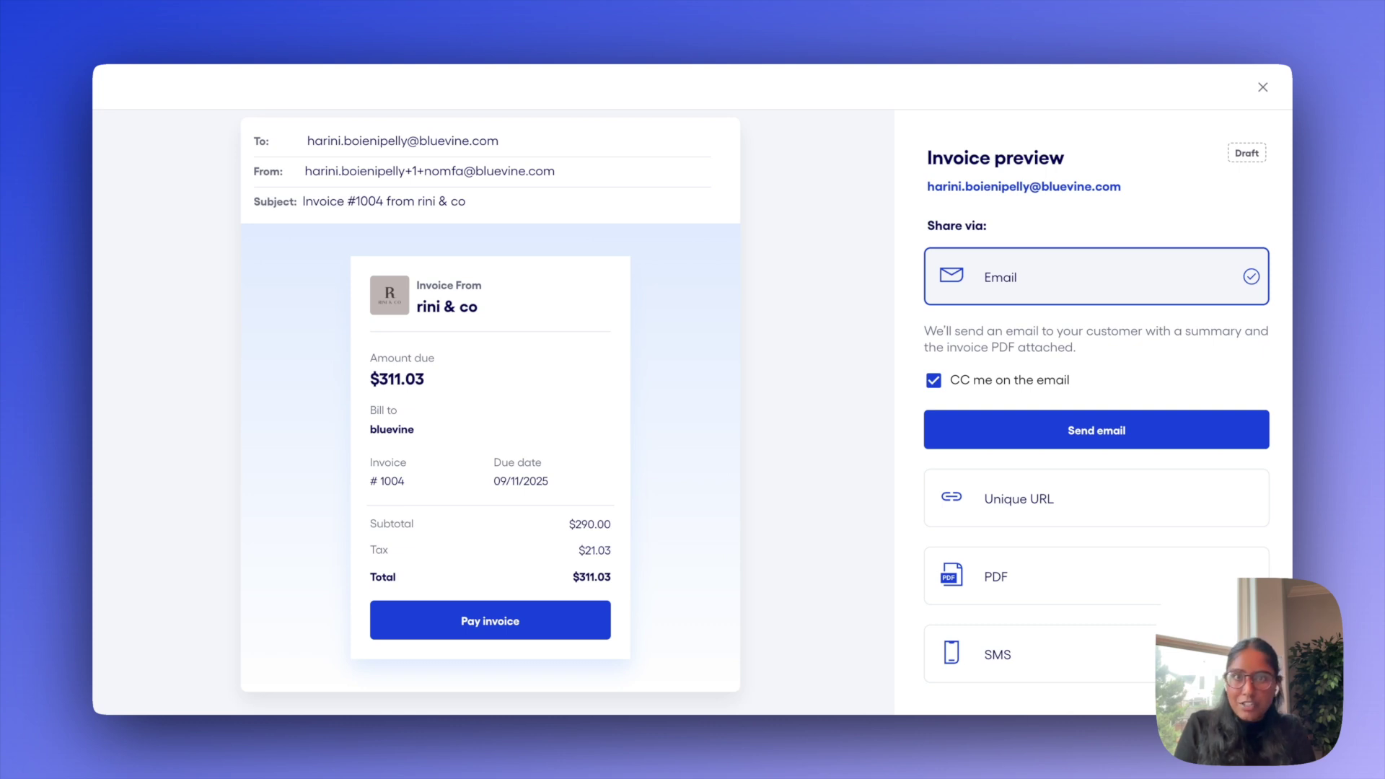
pyautogui.click(1014, 501)
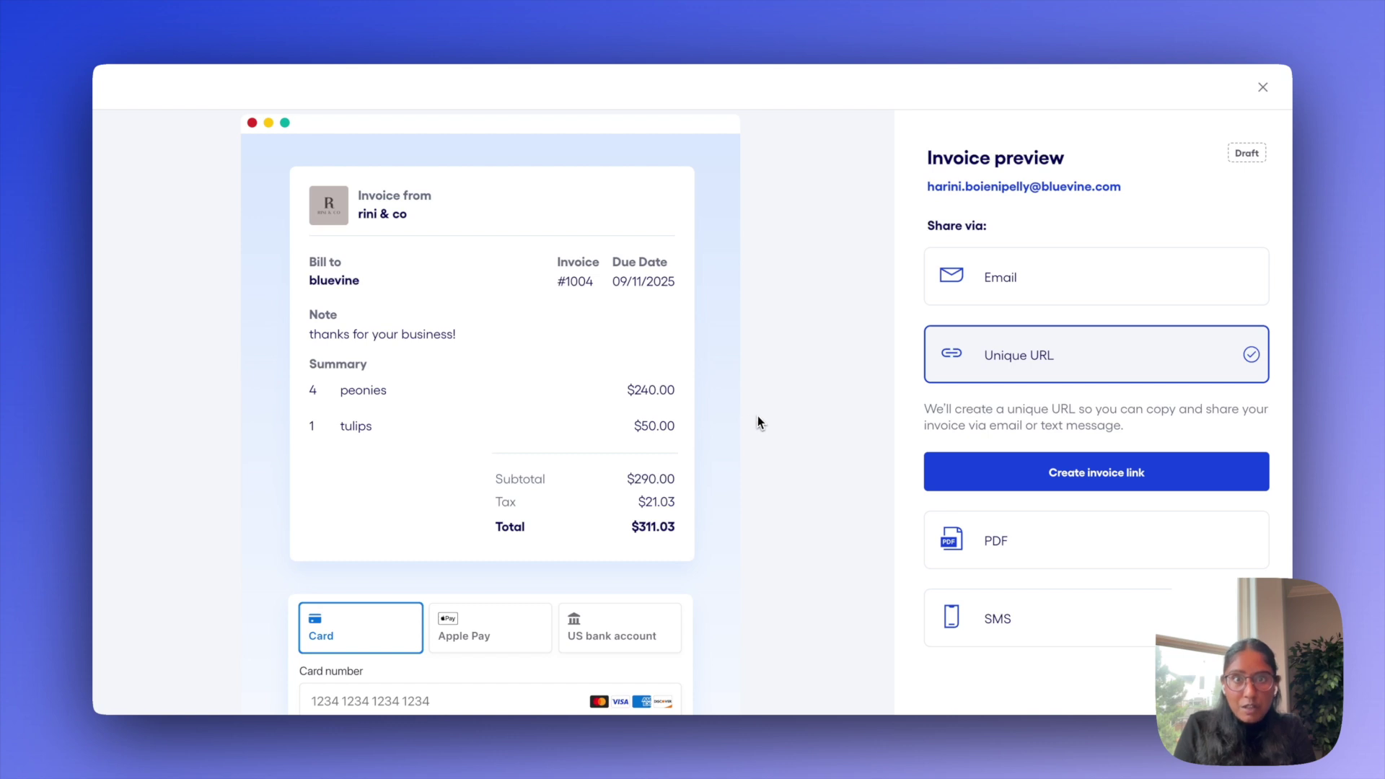
pyautogui.scroll(-5, 763, 416)
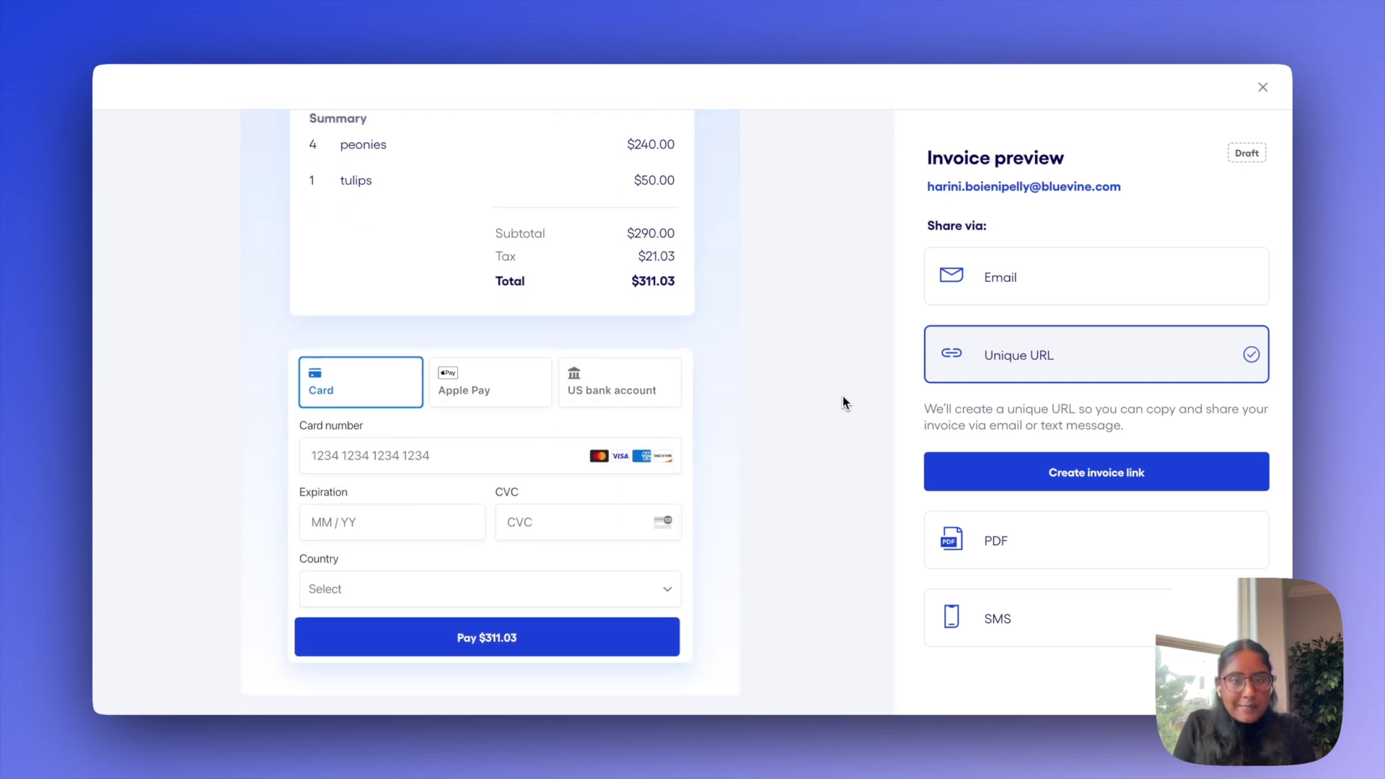
pyautogui.click(1010, 554)
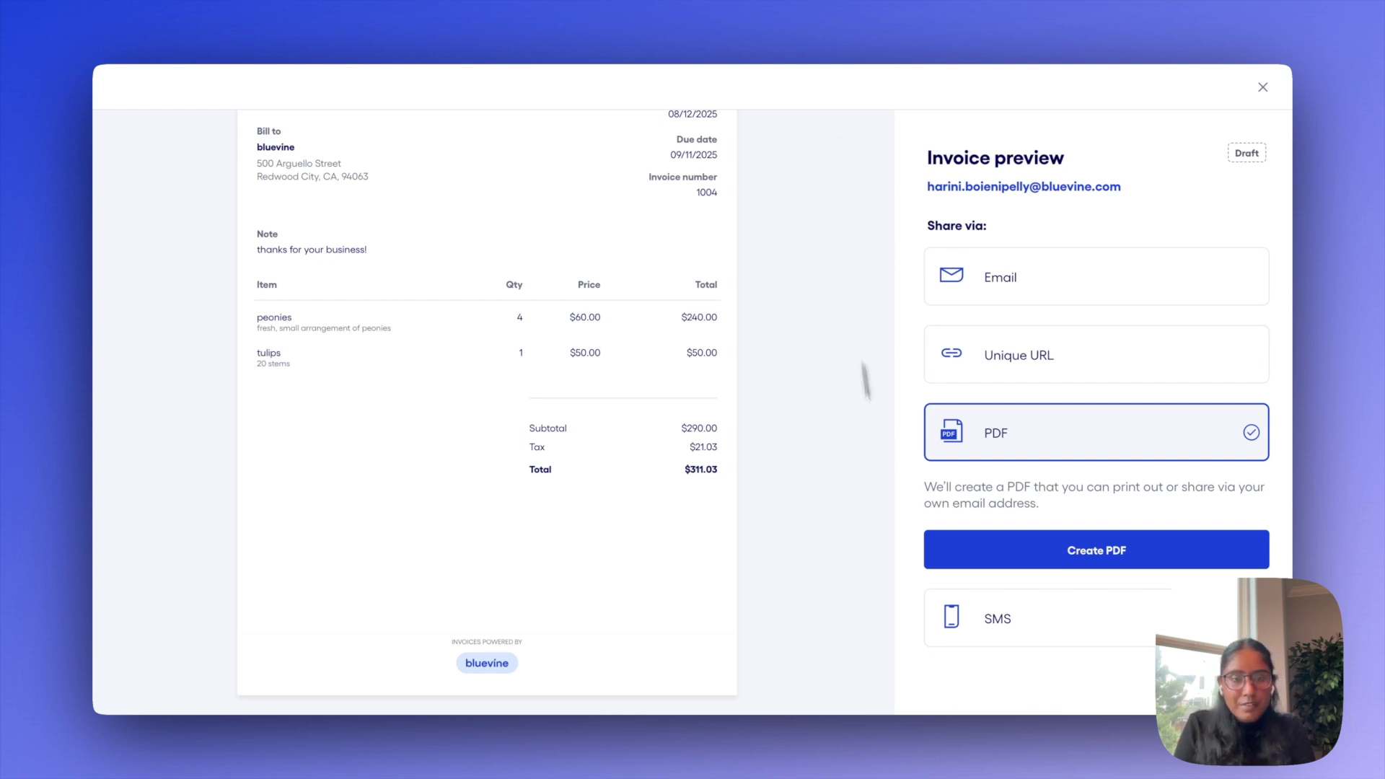
pyautogui.click(1024, 615)
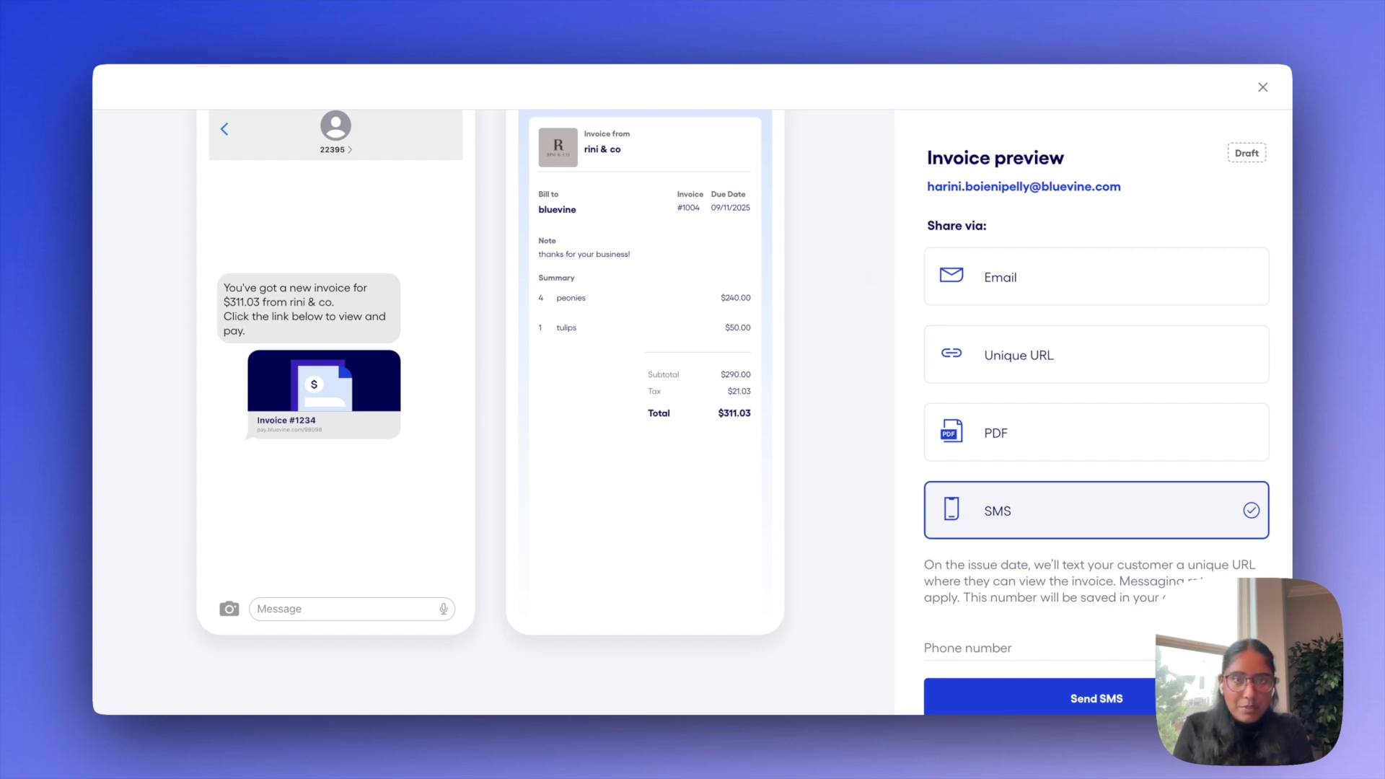
pyautogui.click(989, 366)
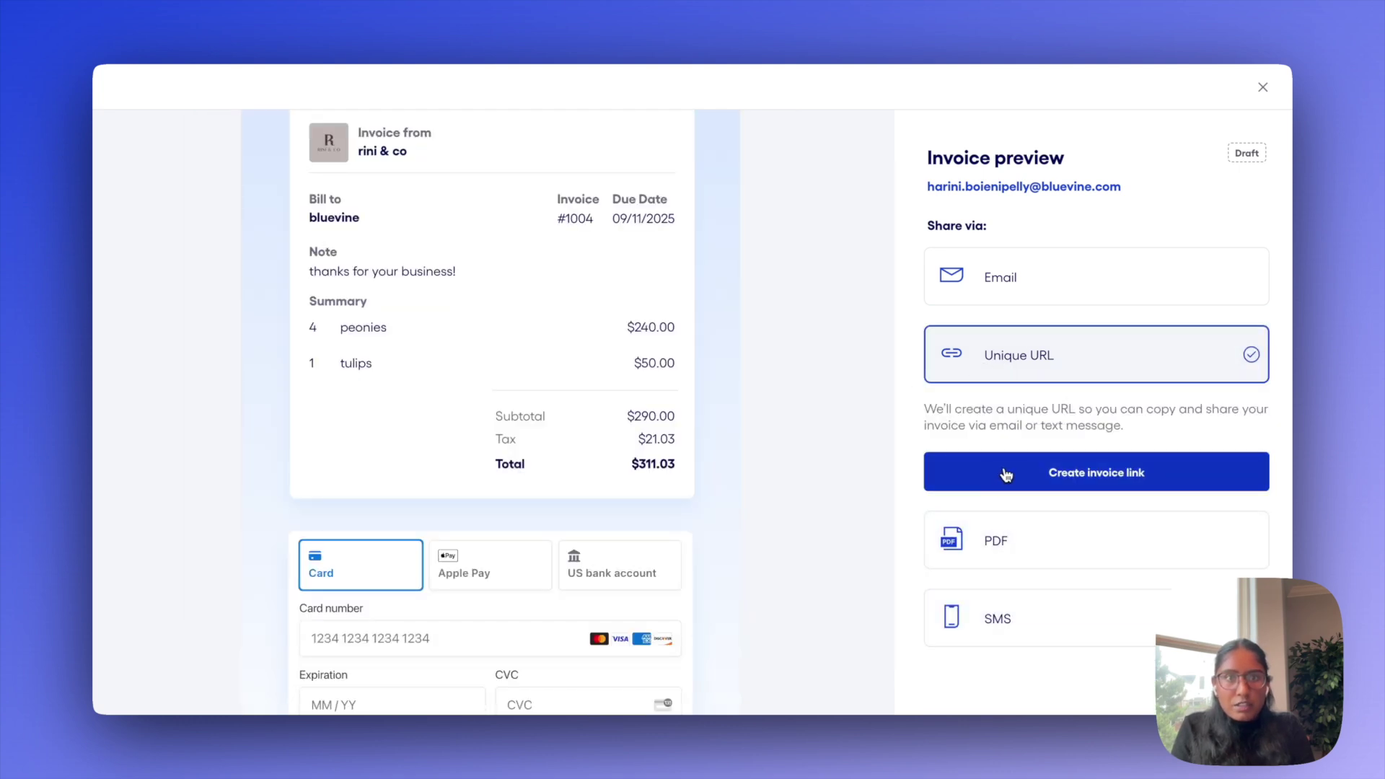
# Create and copy invoice 1004's shareable link, then open a private browser window
pyautogui.click(1032, 477)
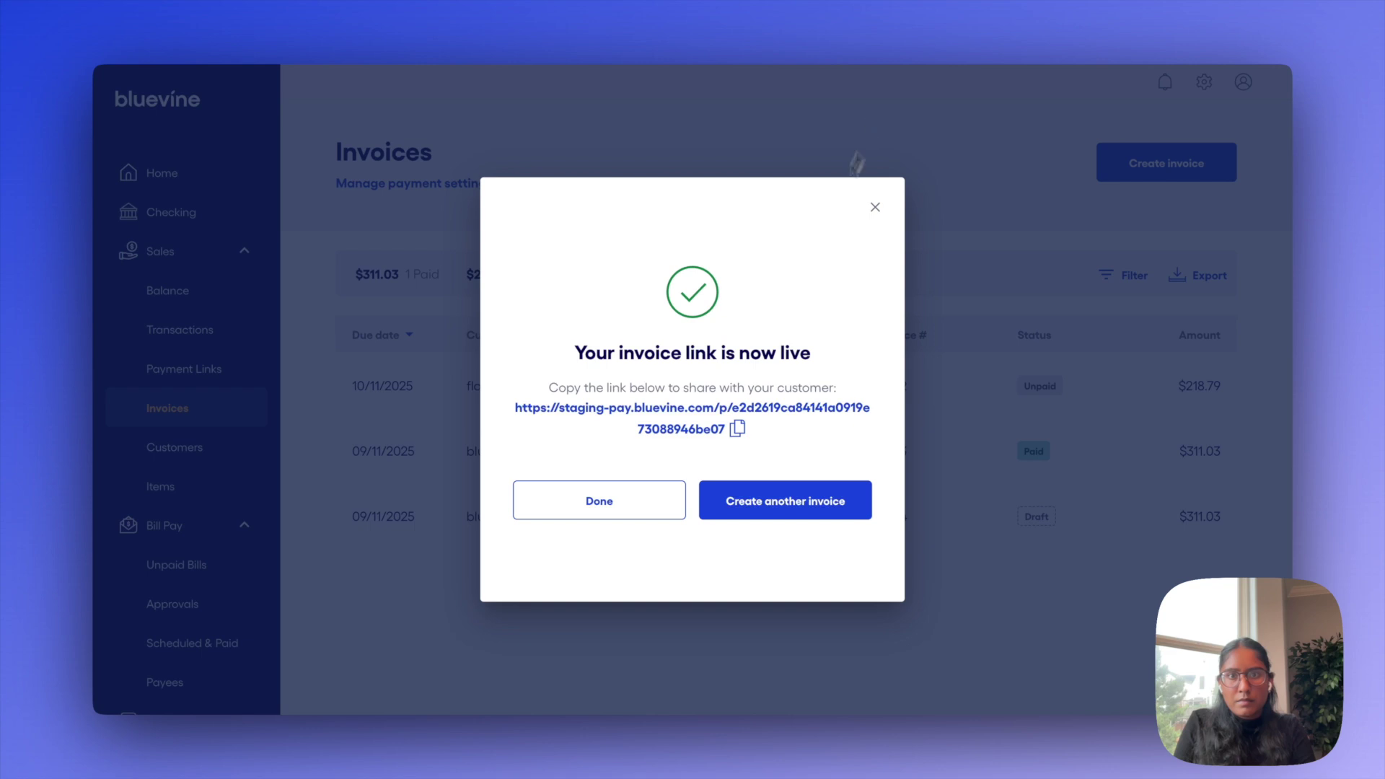
pyautogui.click(737, 429)
pyautogui.hotkey('ctrl', 'shift', 'n')
# Load the payment link and start paying the $311.03 invoice, dismissing the saved-info prompt
pyautogui.hotkey('ctrl', 'v')
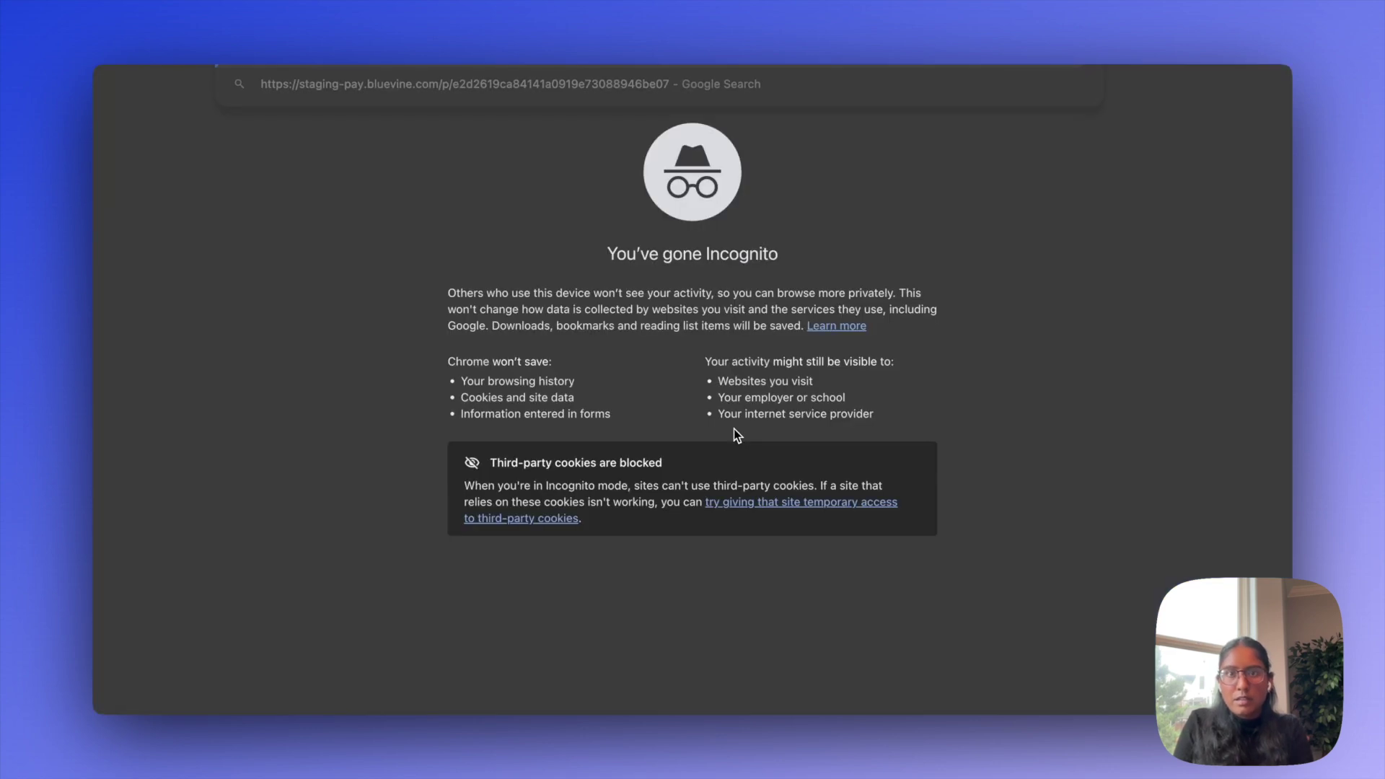
pyautogui.press('Return')
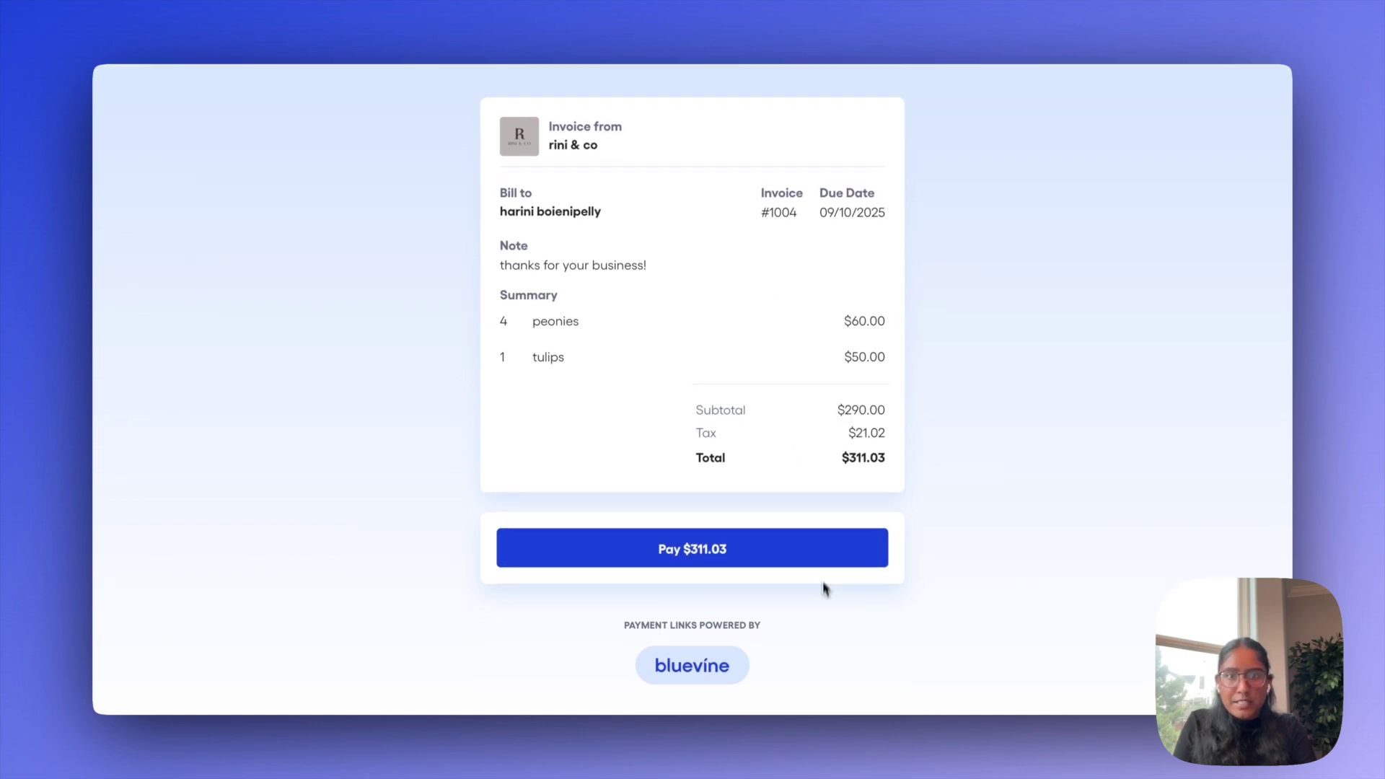
pyautogui.click(809, 556)
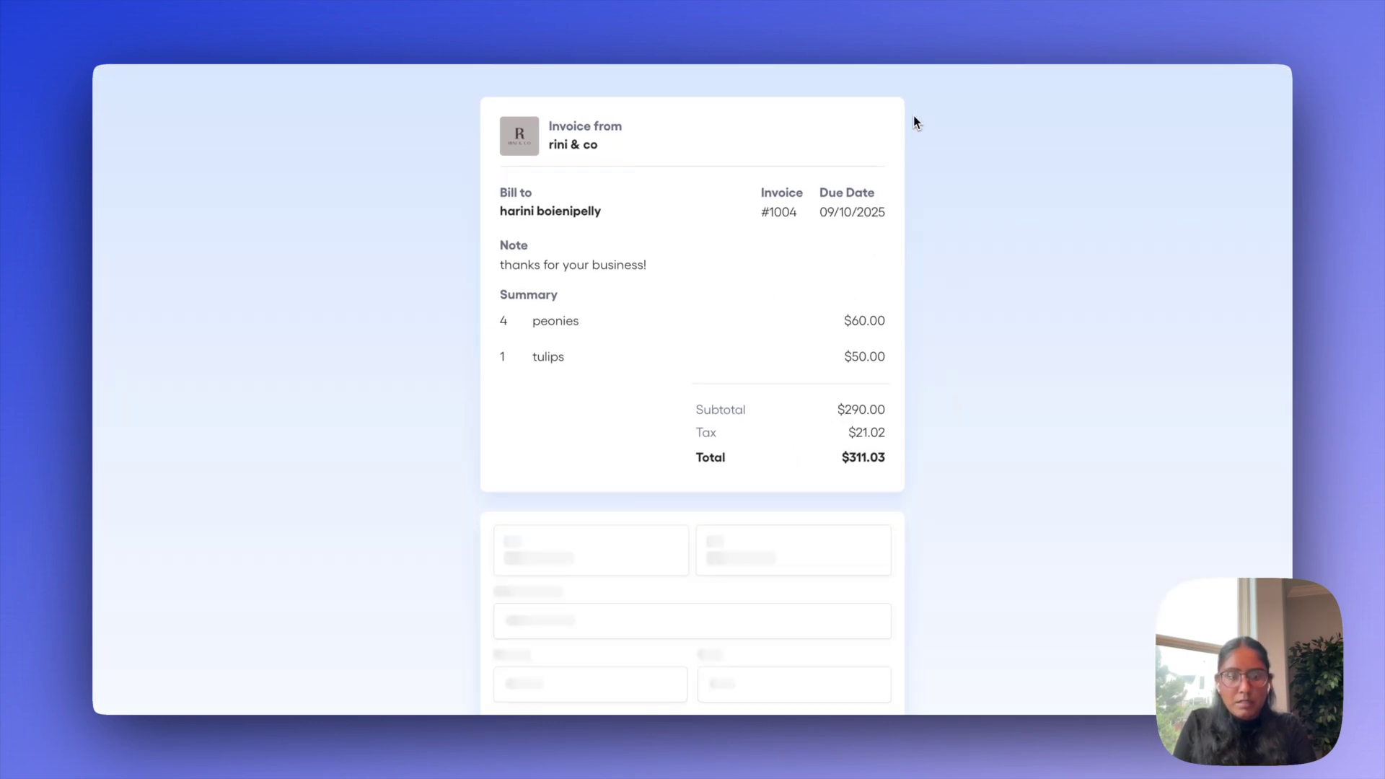
pyautogui.scroll(-4, 911, 217)
pyautogui.scroll(-1, 906, 278)
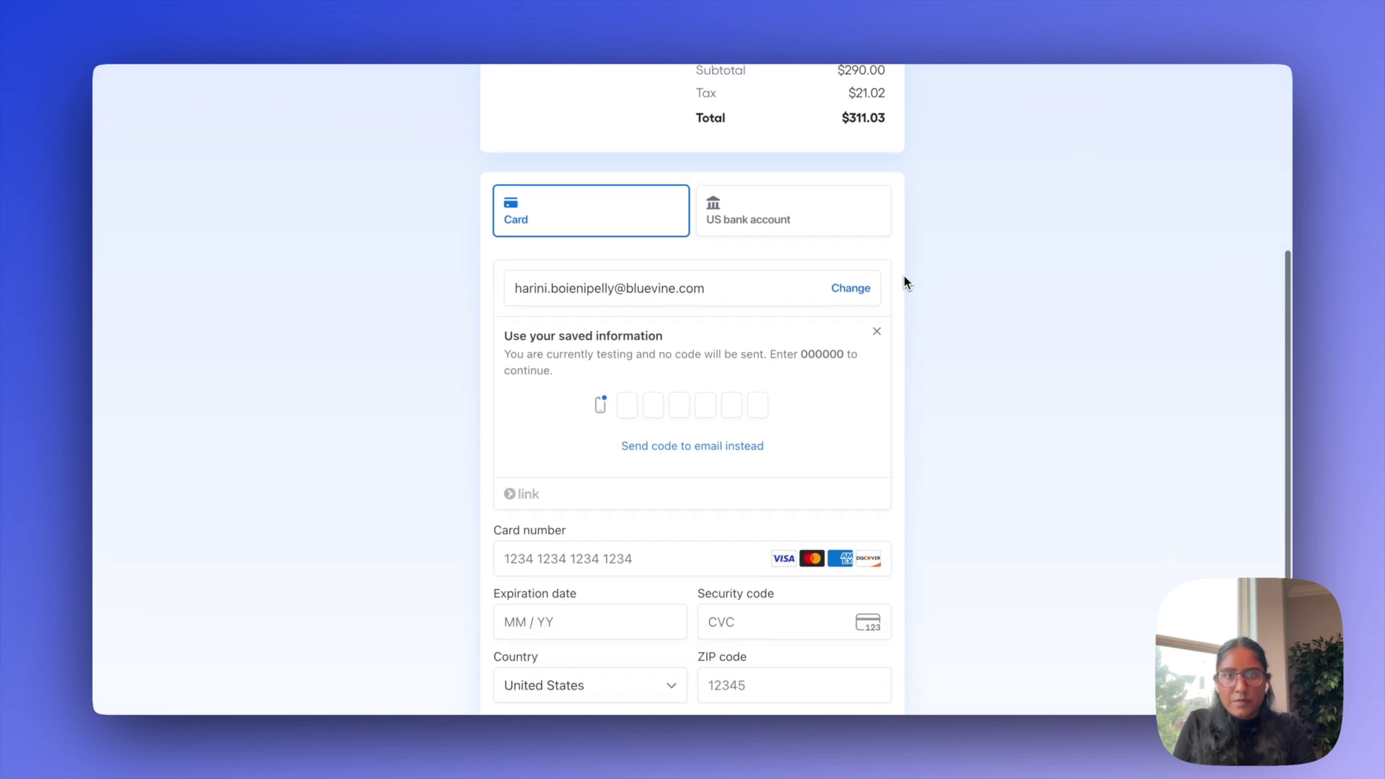
pyautogui.click(876, 421)
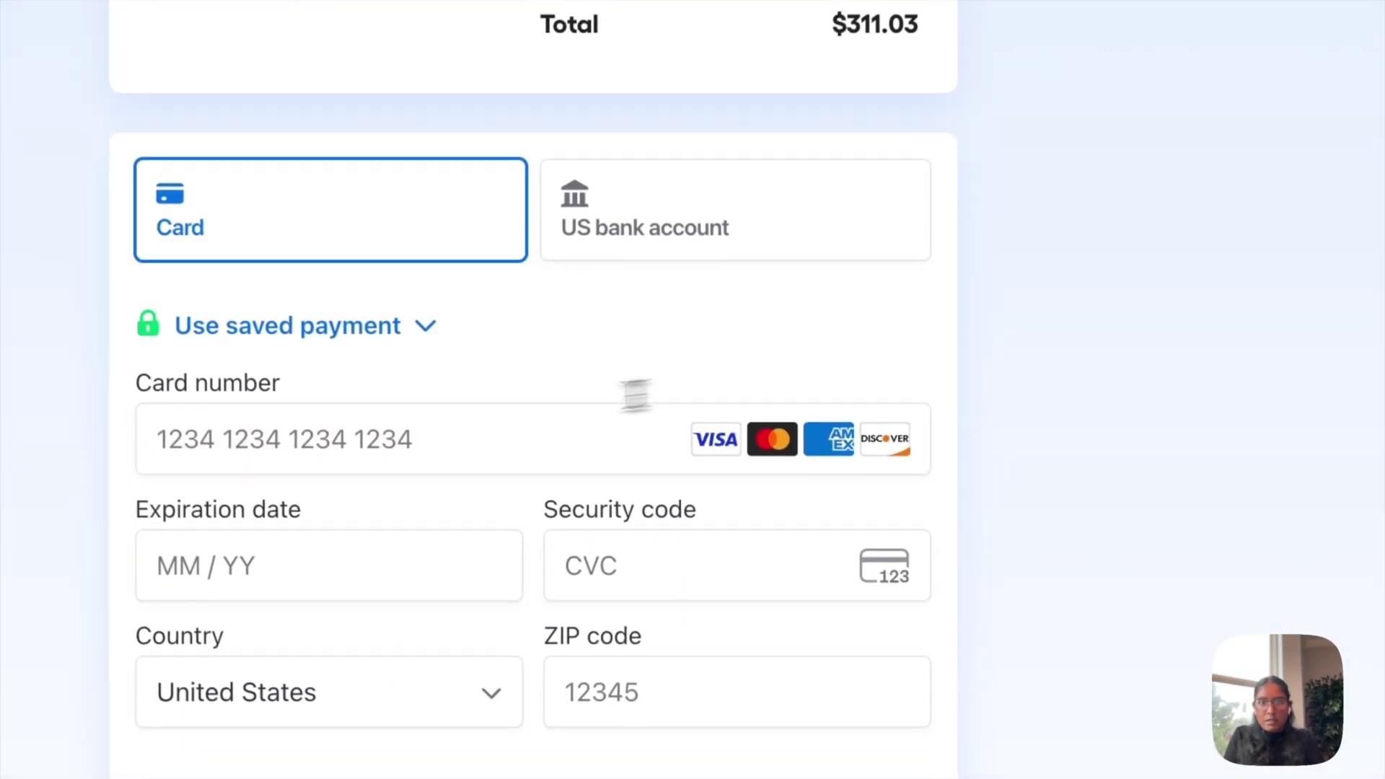
# Enter the test card's number, expiry, CVC and ZIP, and submit the $311.03 payment
pyautogui.click(478, 414)
pyautogui.write('42')
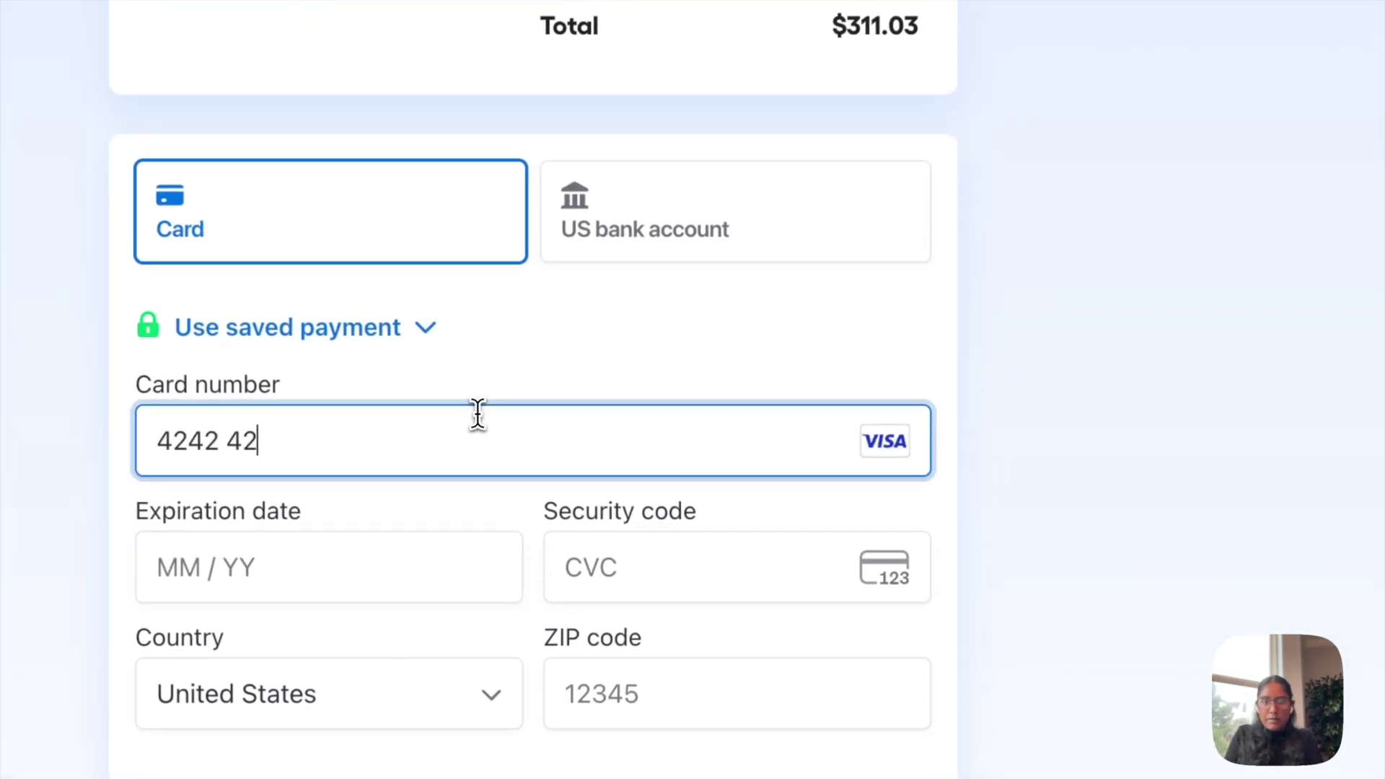
pyautogui.write('42424242424242')
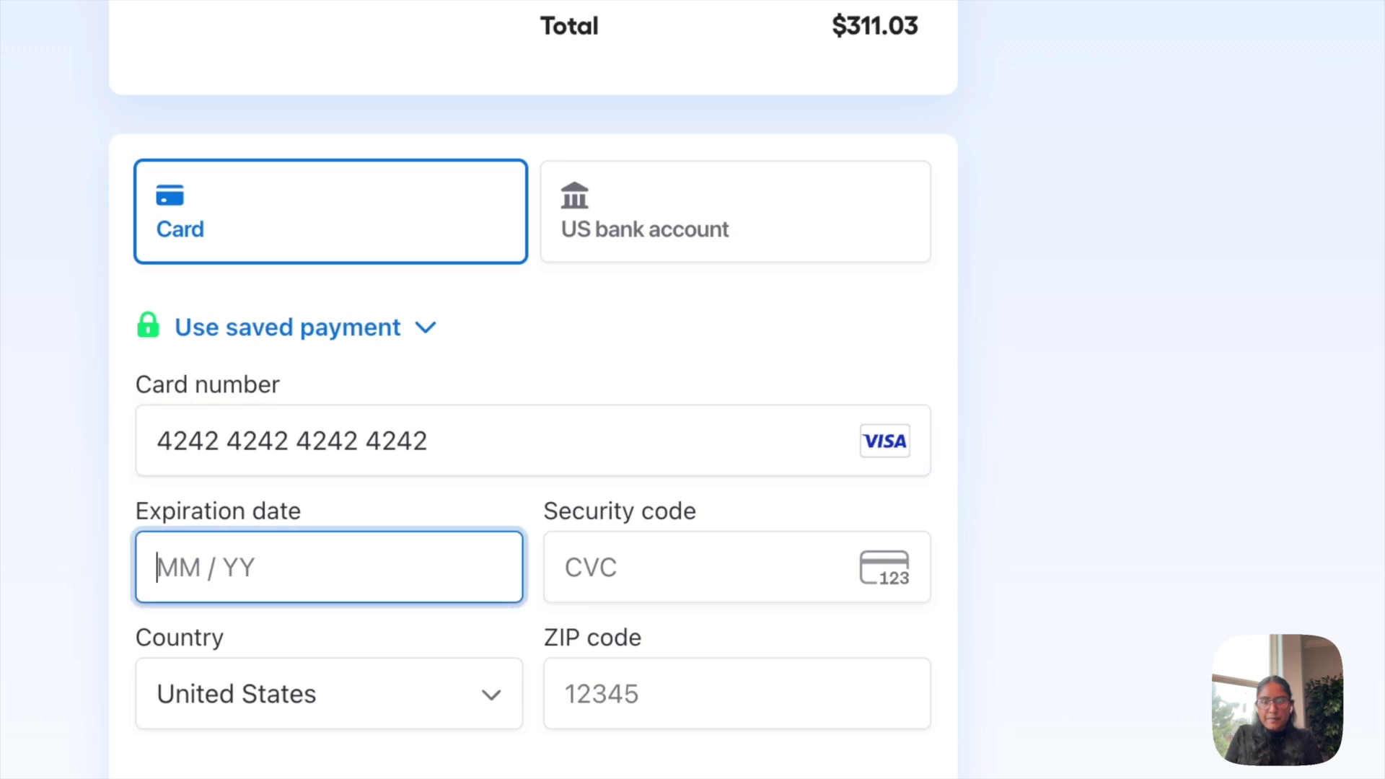
pyautogui.write('1225')
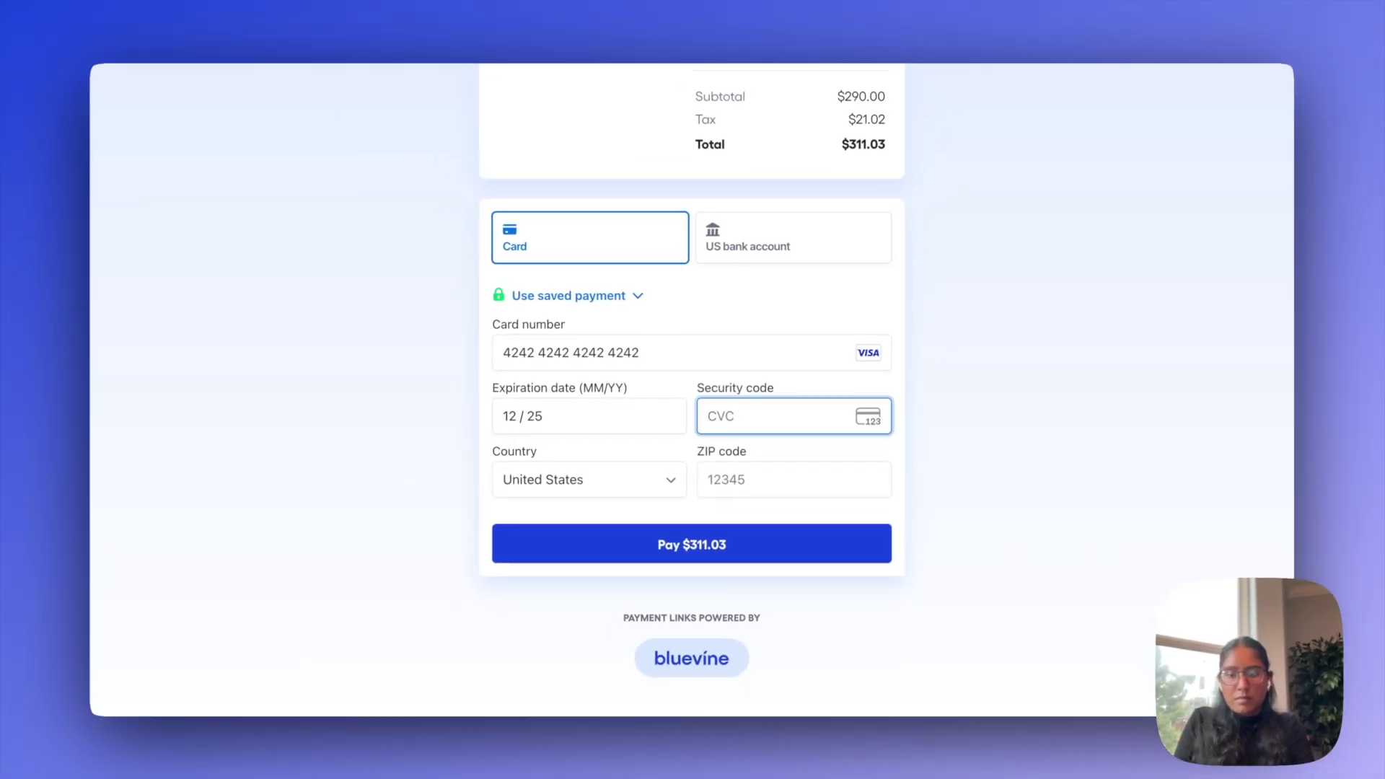
pyautogui.write('123')
pyautogui.write('94115')
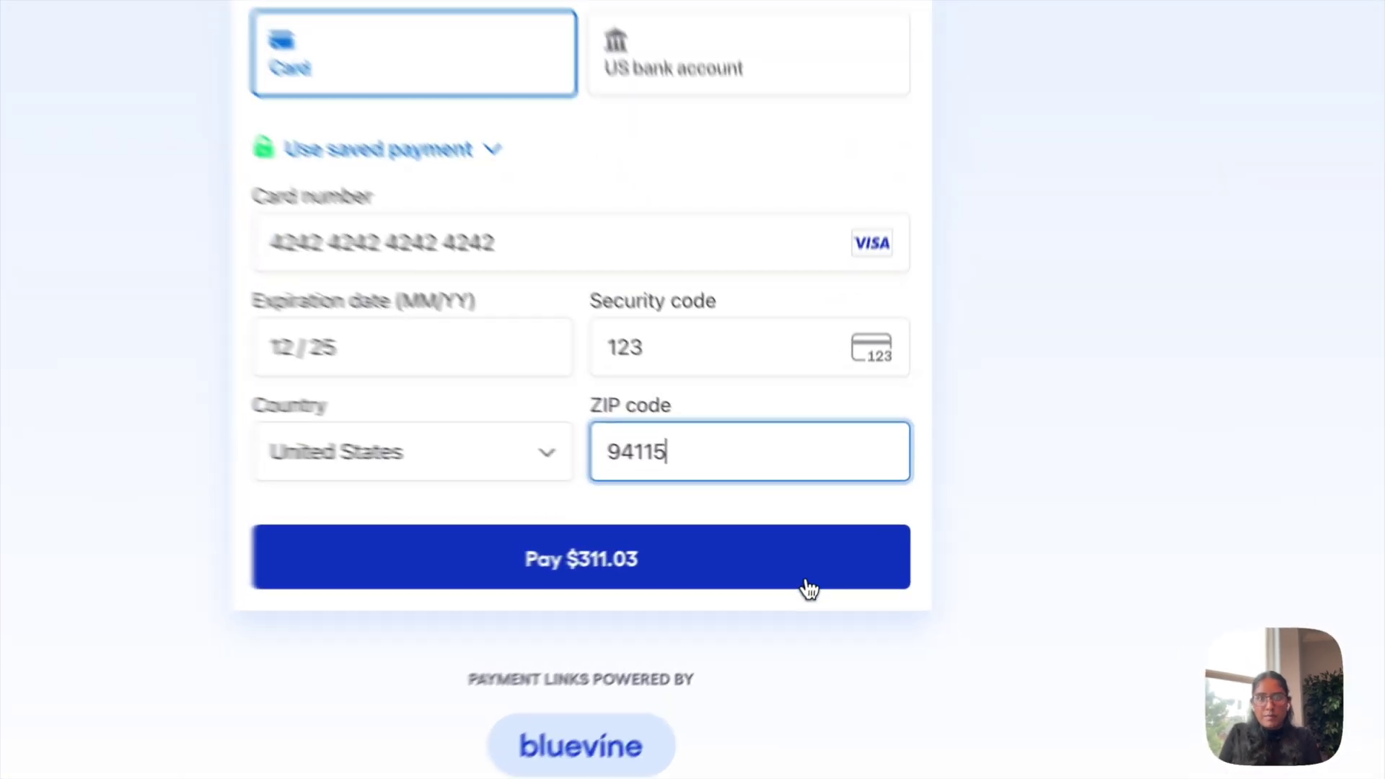
pyautogui.click(809, 589)
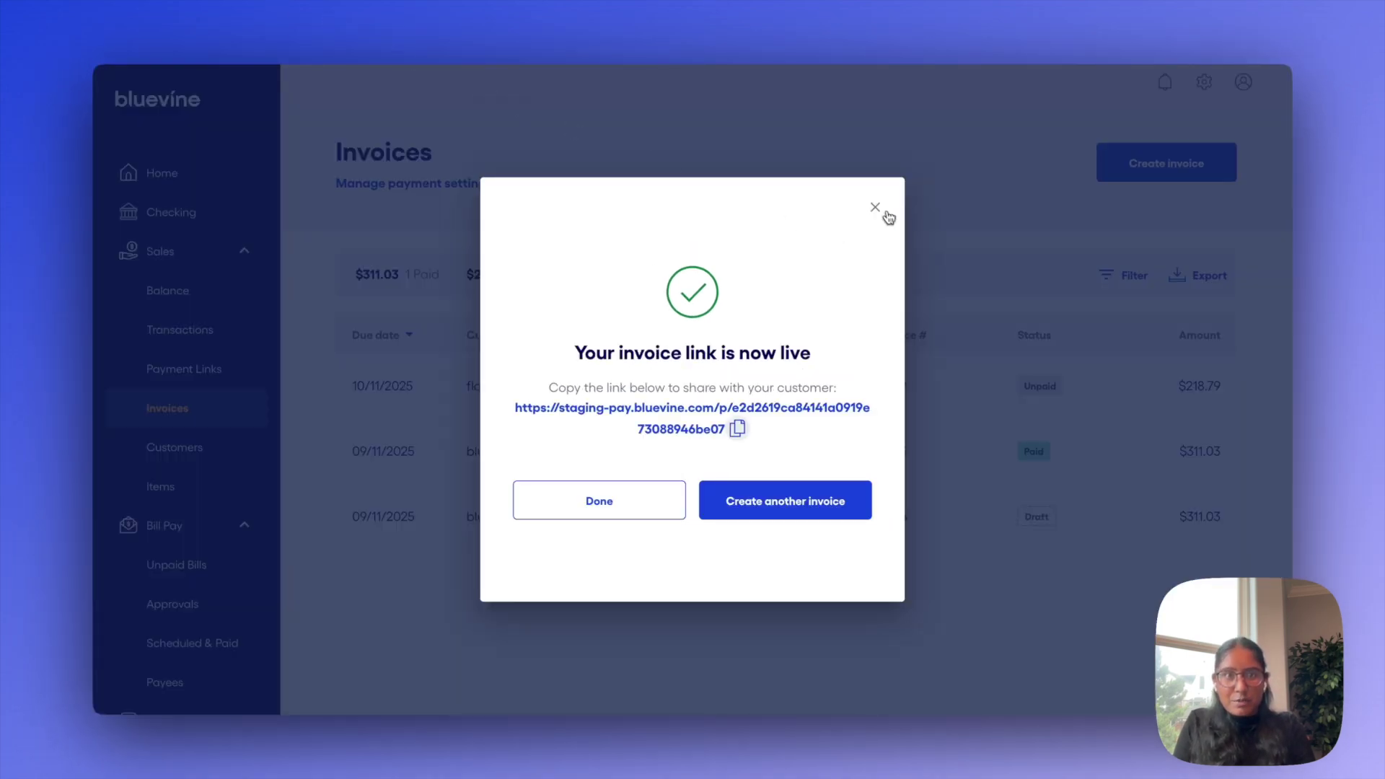
pyautogui.click(880, 211)
# View invoices 1004 and 1002, checking 1002's Mark as paid payment methods without saving
pyautogui.scroll(-1, 869, 256)
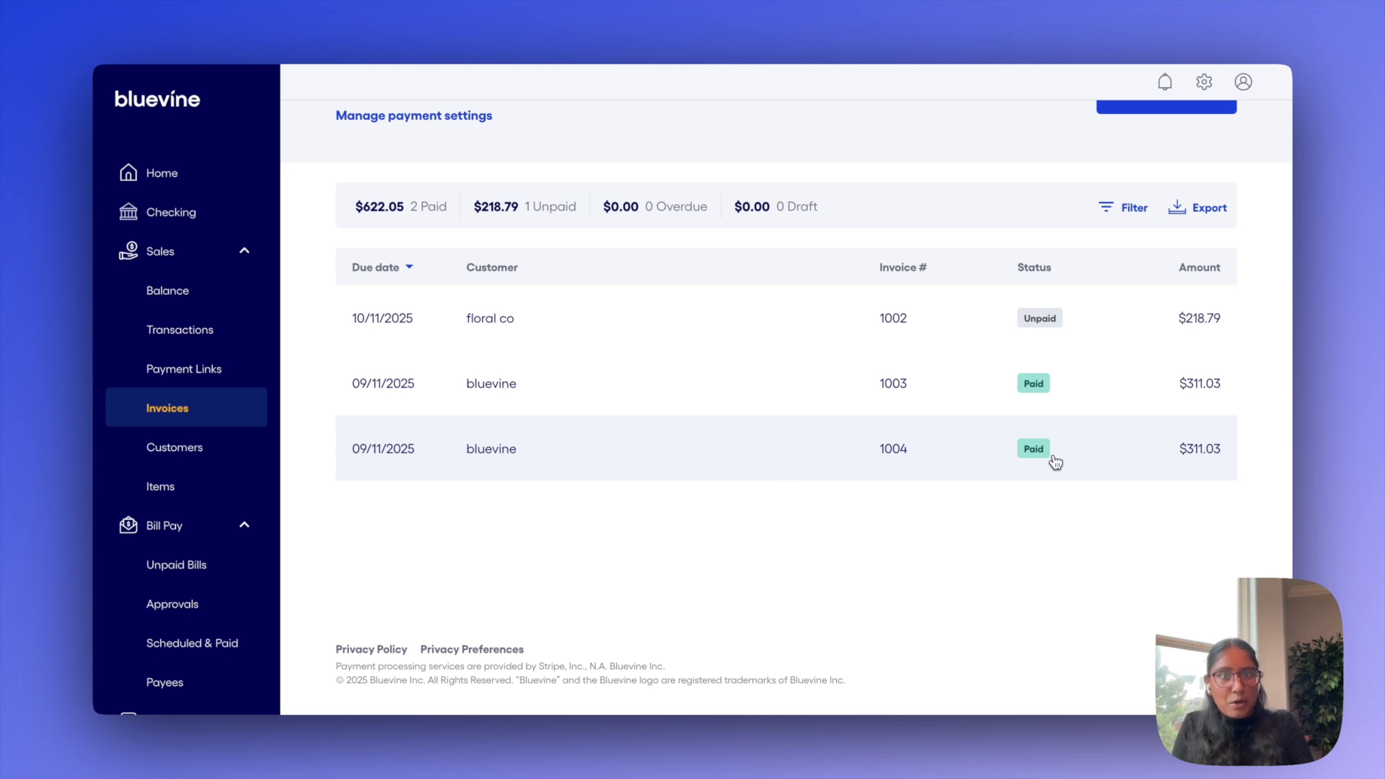
pyautogui.click(1097, 461)
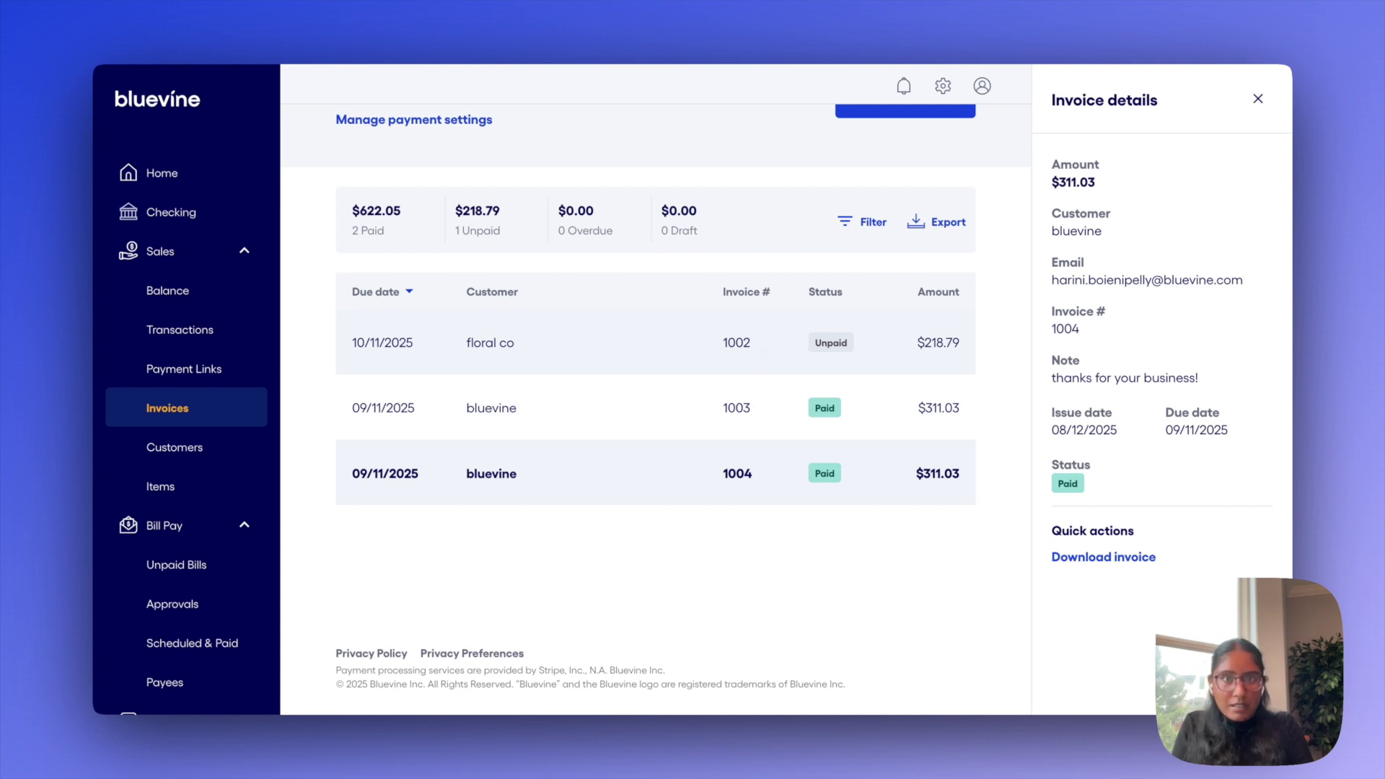
pyautogui.click(766, 350)
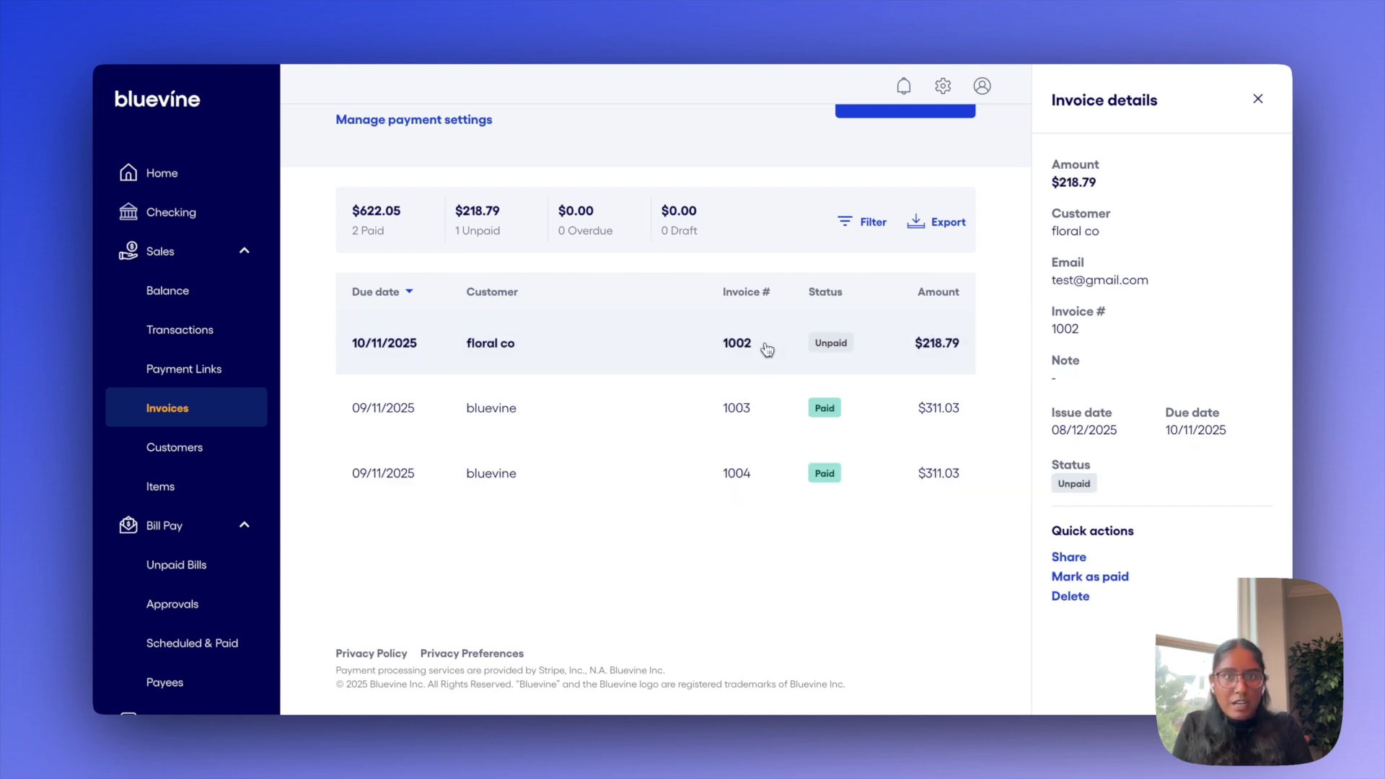
pyautogui.click(1064, 577)
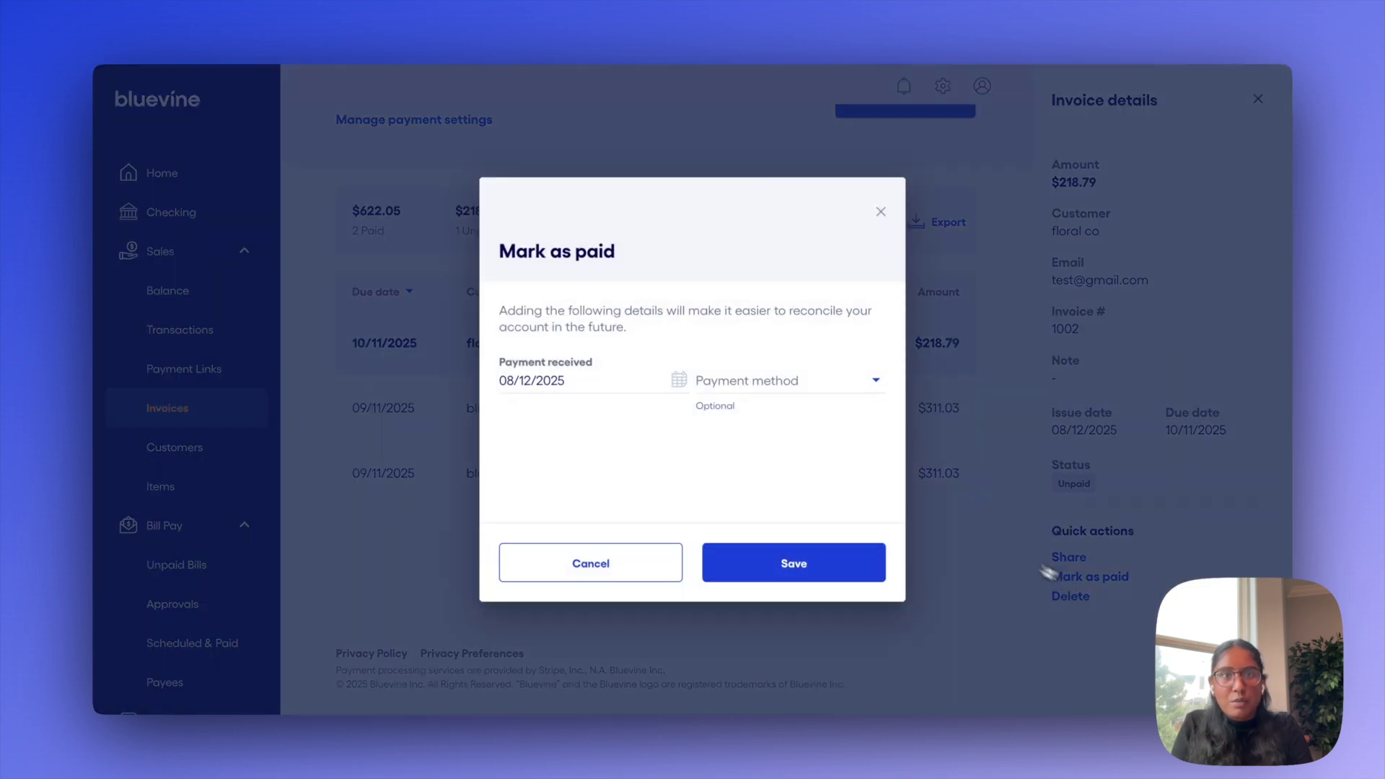
pyautogui.click(738, 380)
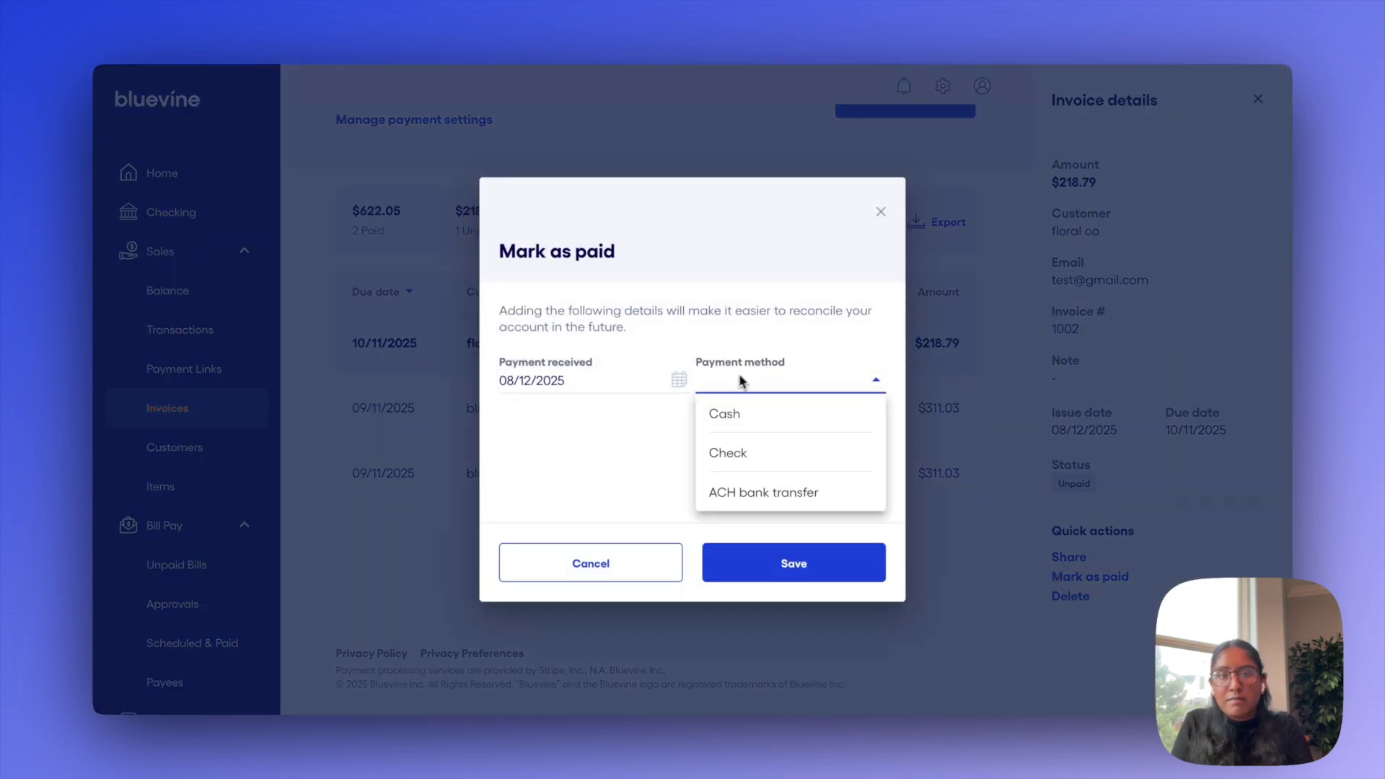
pyautogui.click(881, 212)
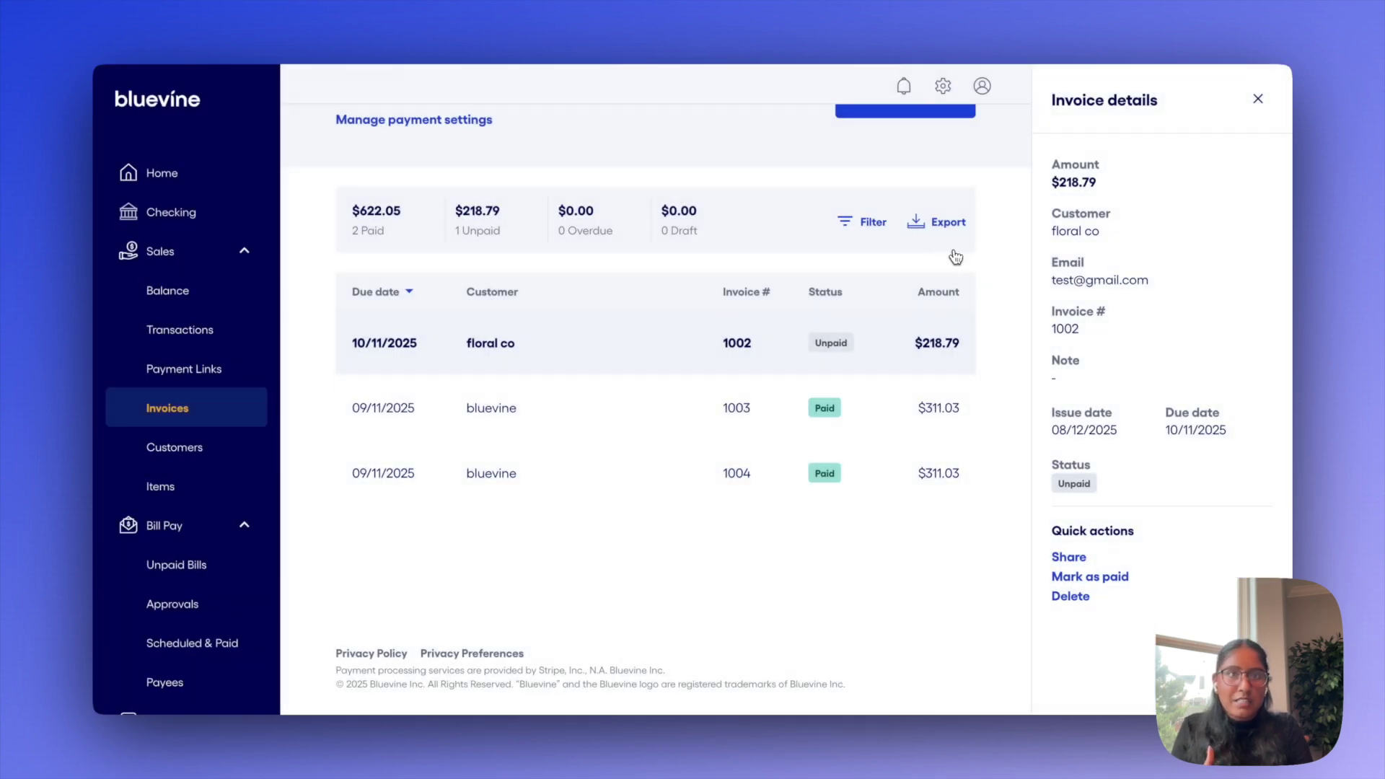
pyautogui.scroll(1, 570, 281)
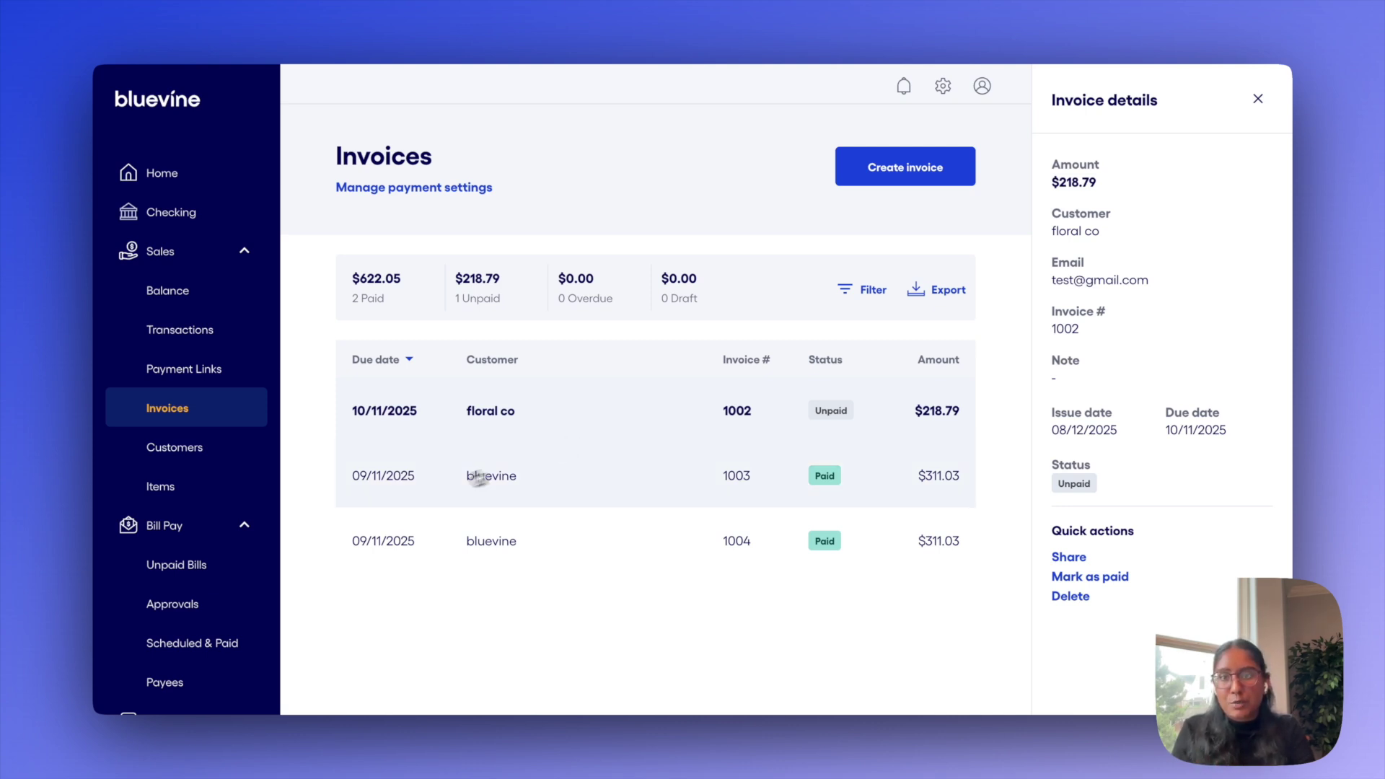
pyautogui.click(229, 463)
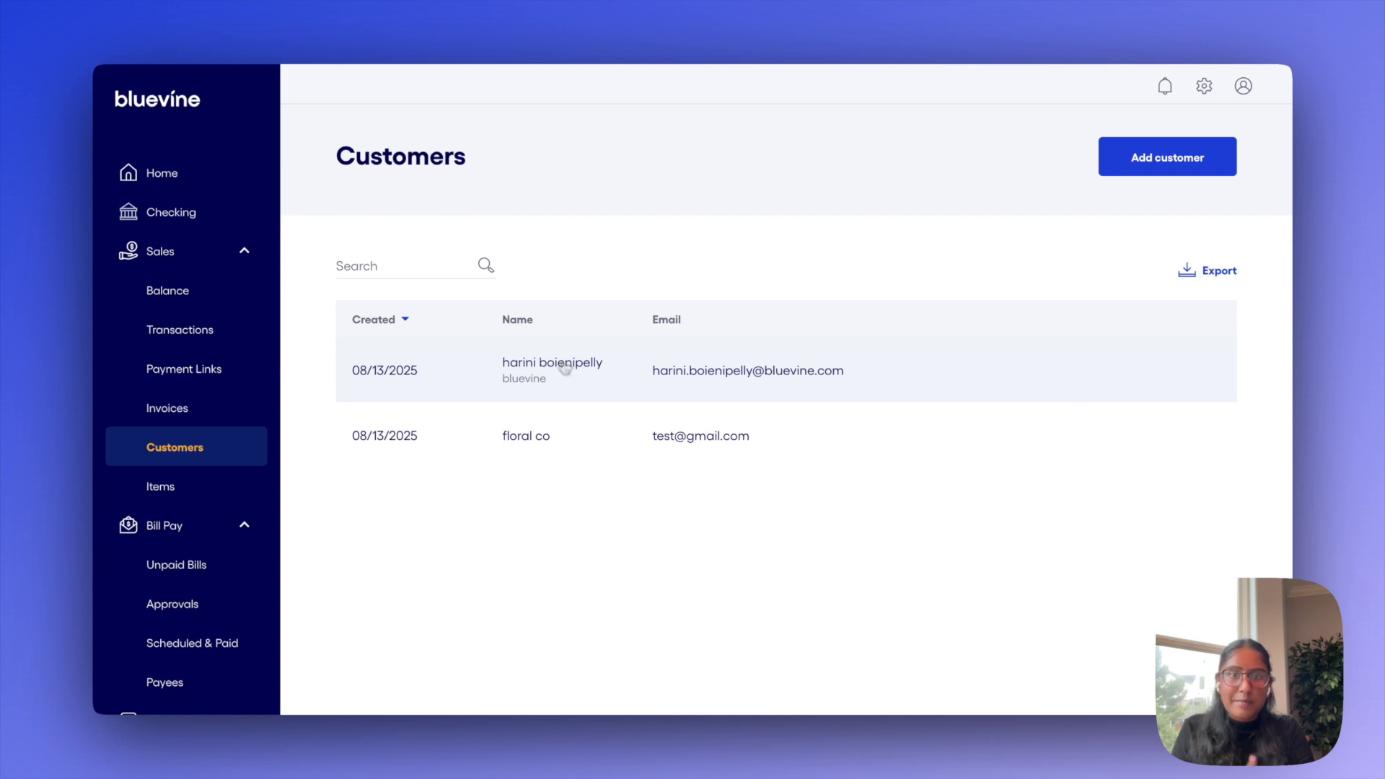
# View the first customer's details and the tulips item, then go to Transactions
pyautogui.click(526, 382)
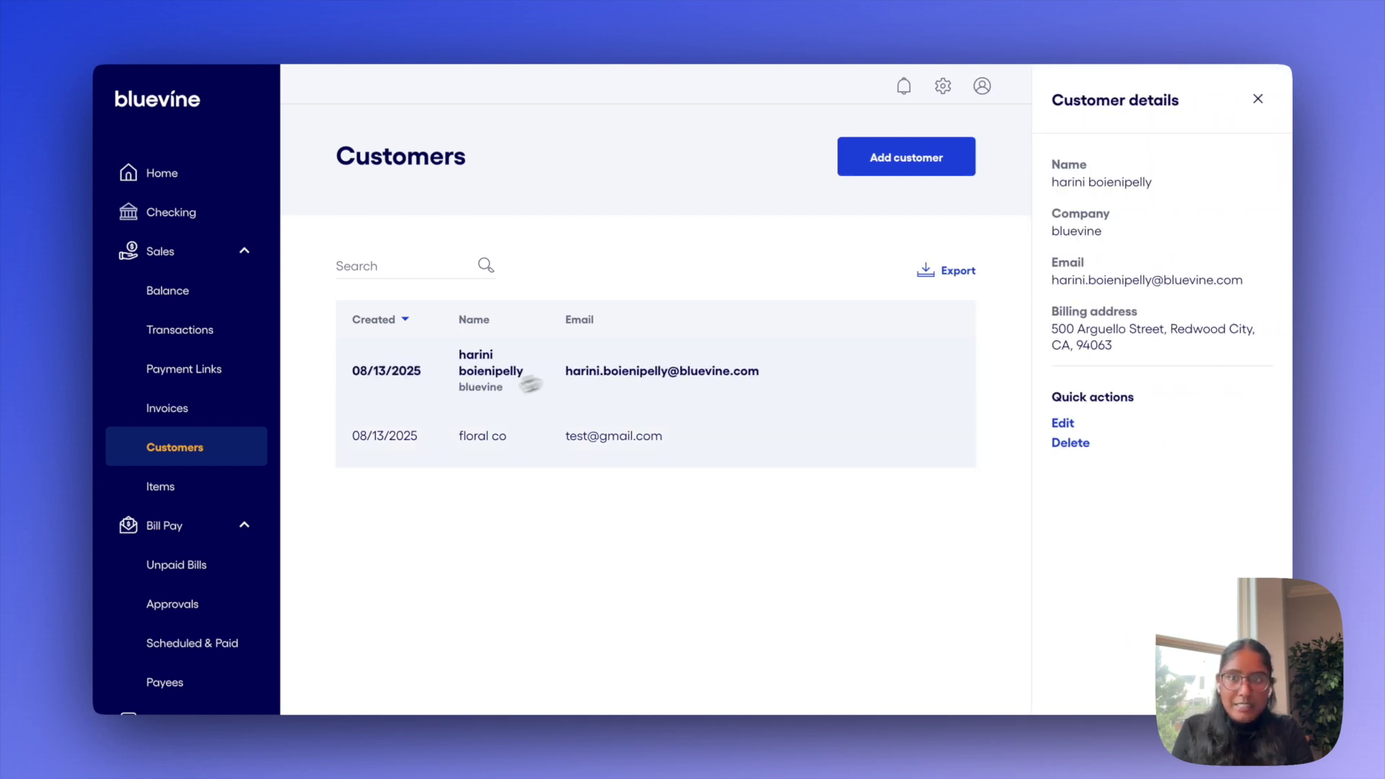
pyautogui.click(224, 491)
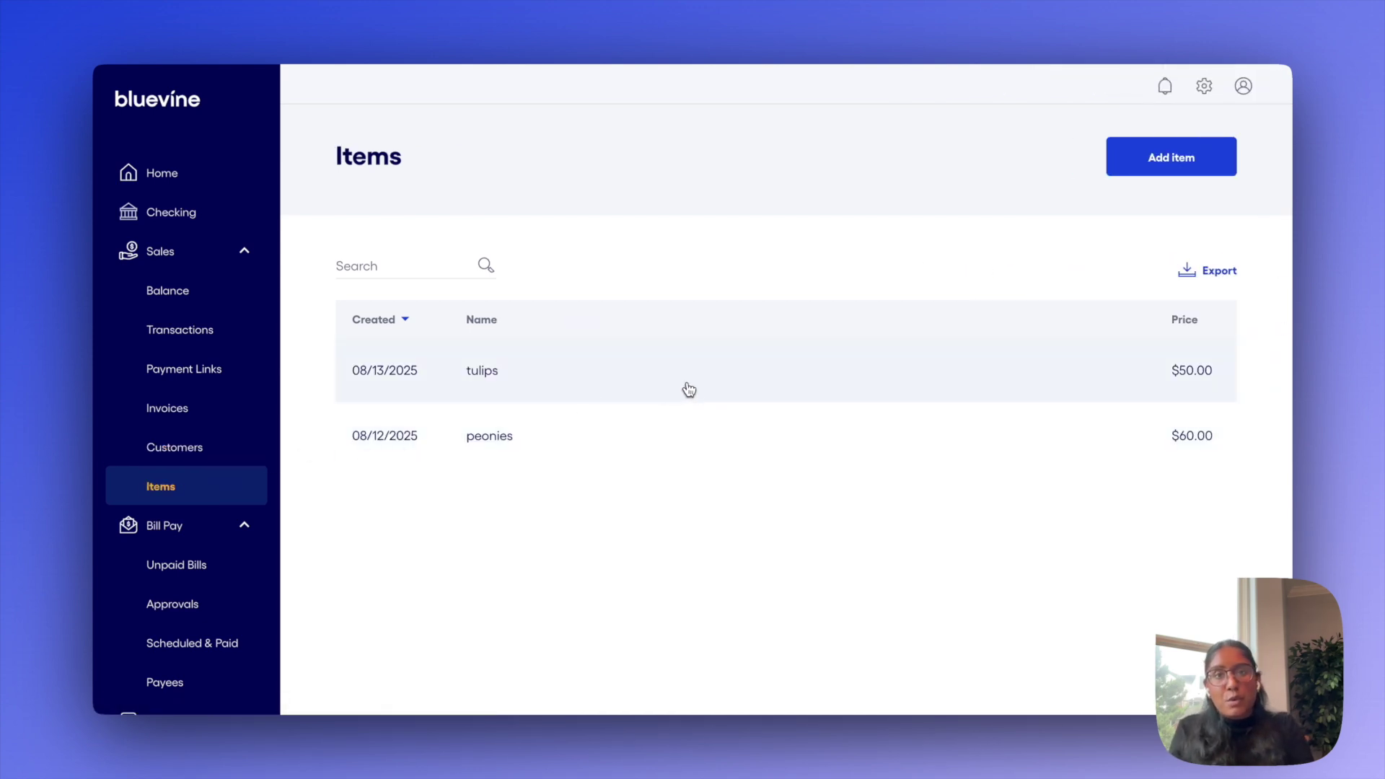
pyautogui.click(689, 388)
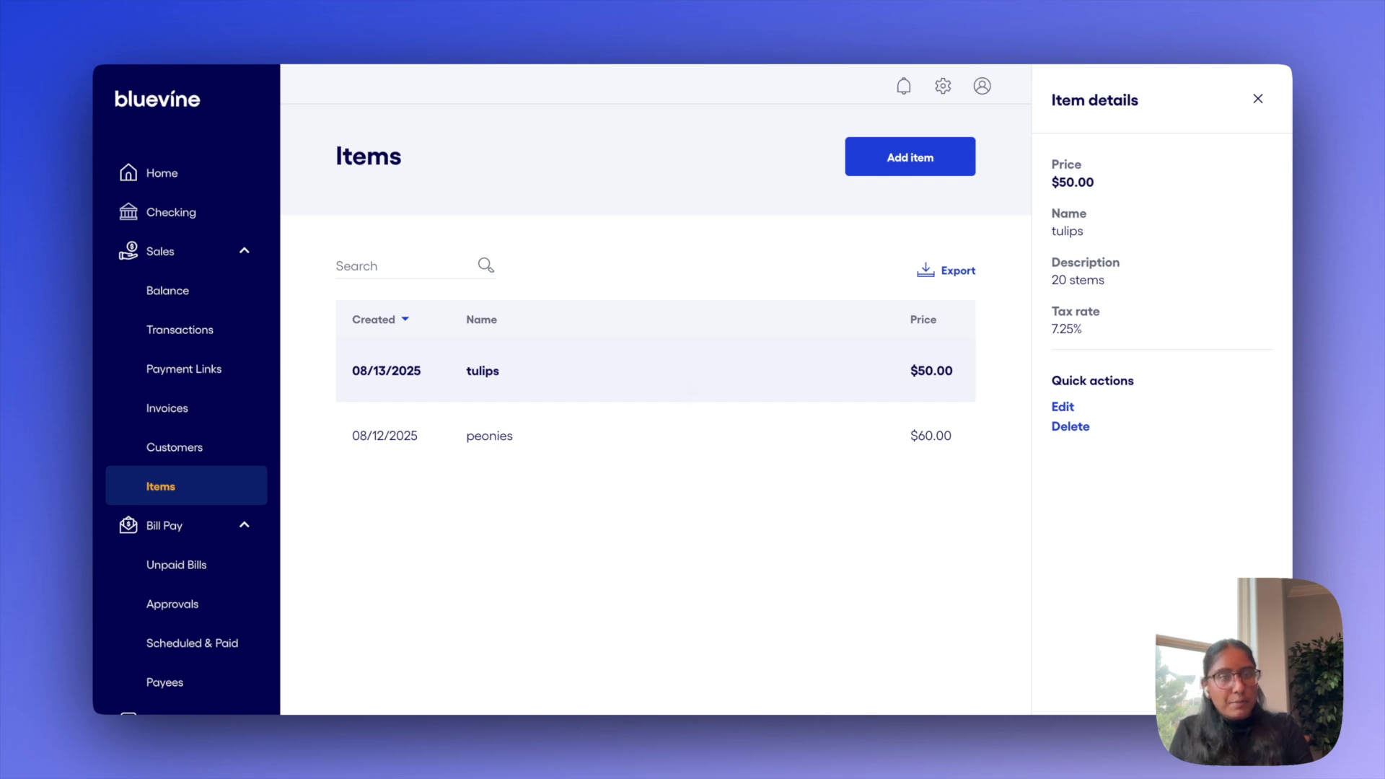
pyautogui.click(214, 347)
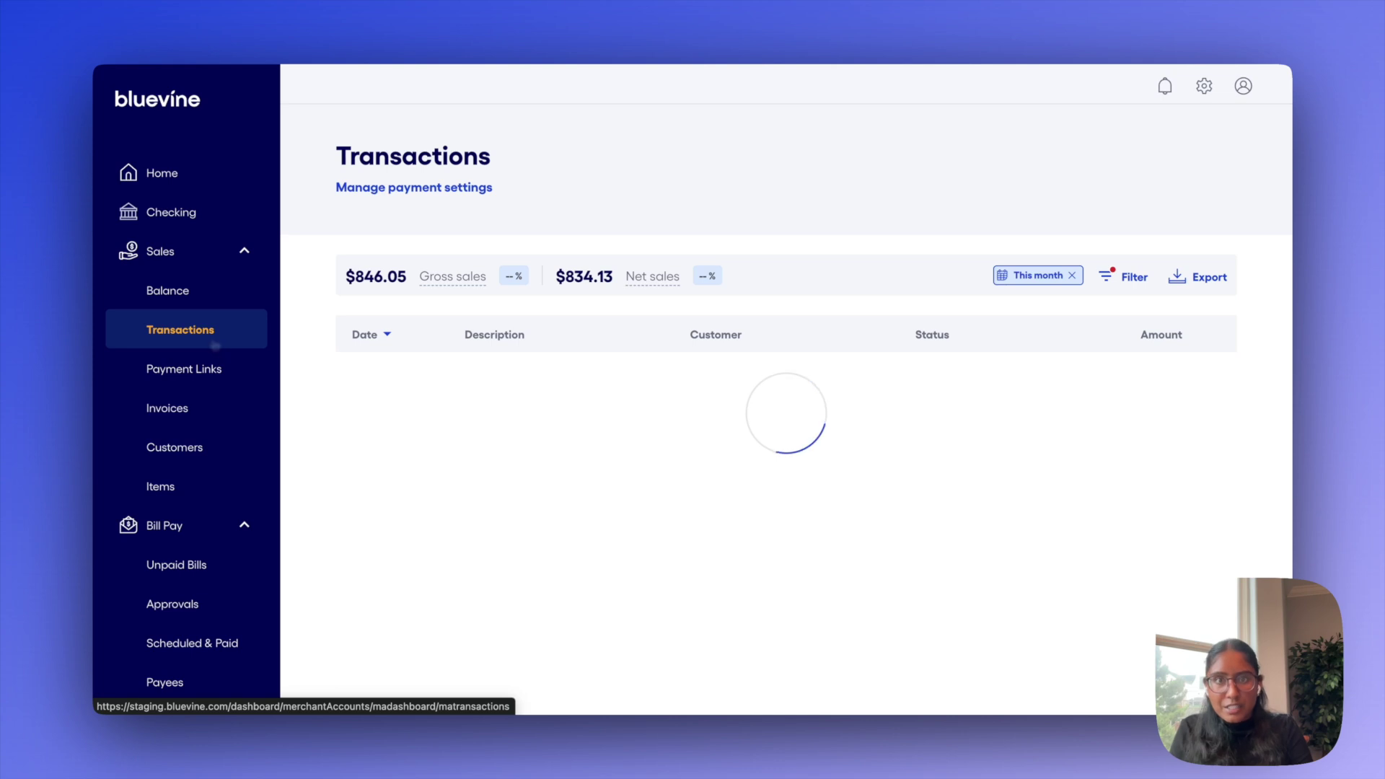
# Inspect the Invoice #1004 payment and the declined $24.00 Visa vase transaction
pyautogui.scroll(-2, 666, 331)
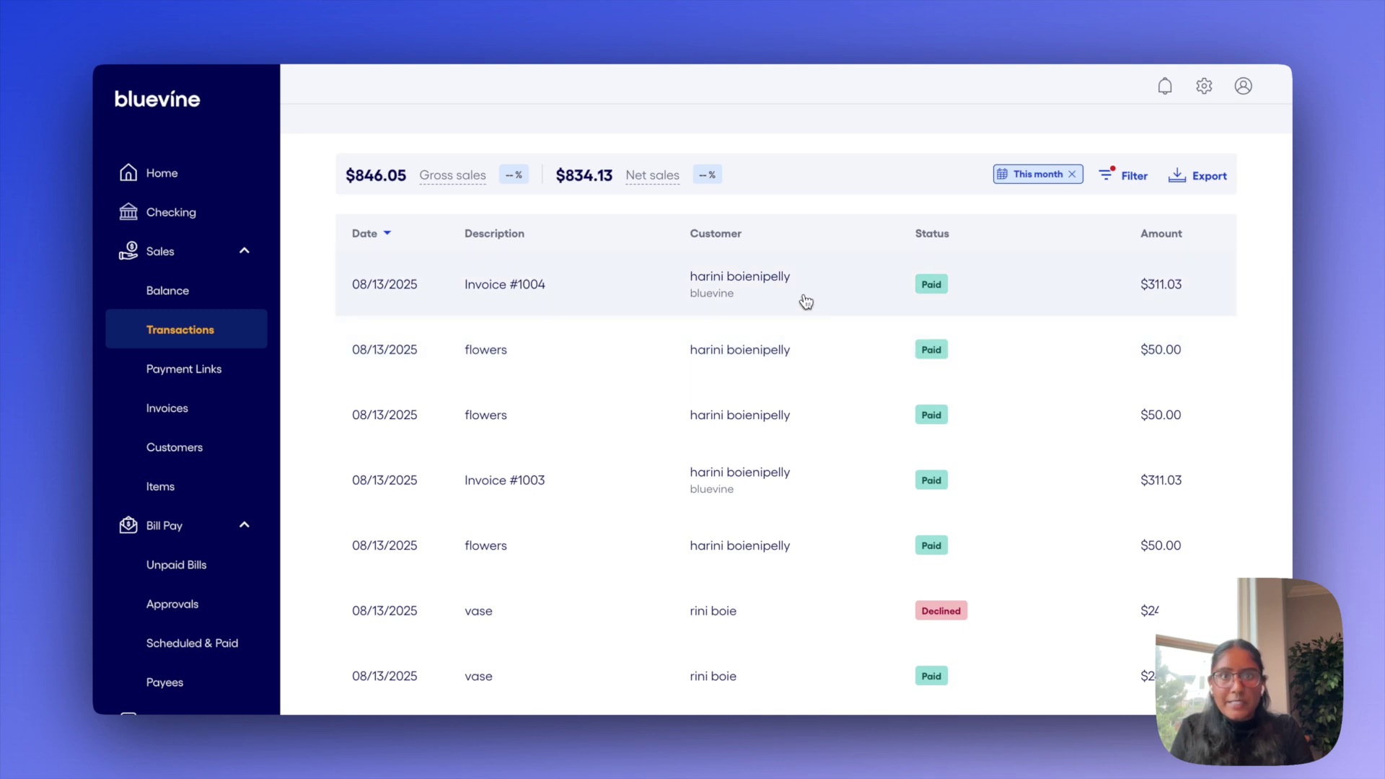
pyautogui.click(840, 293)
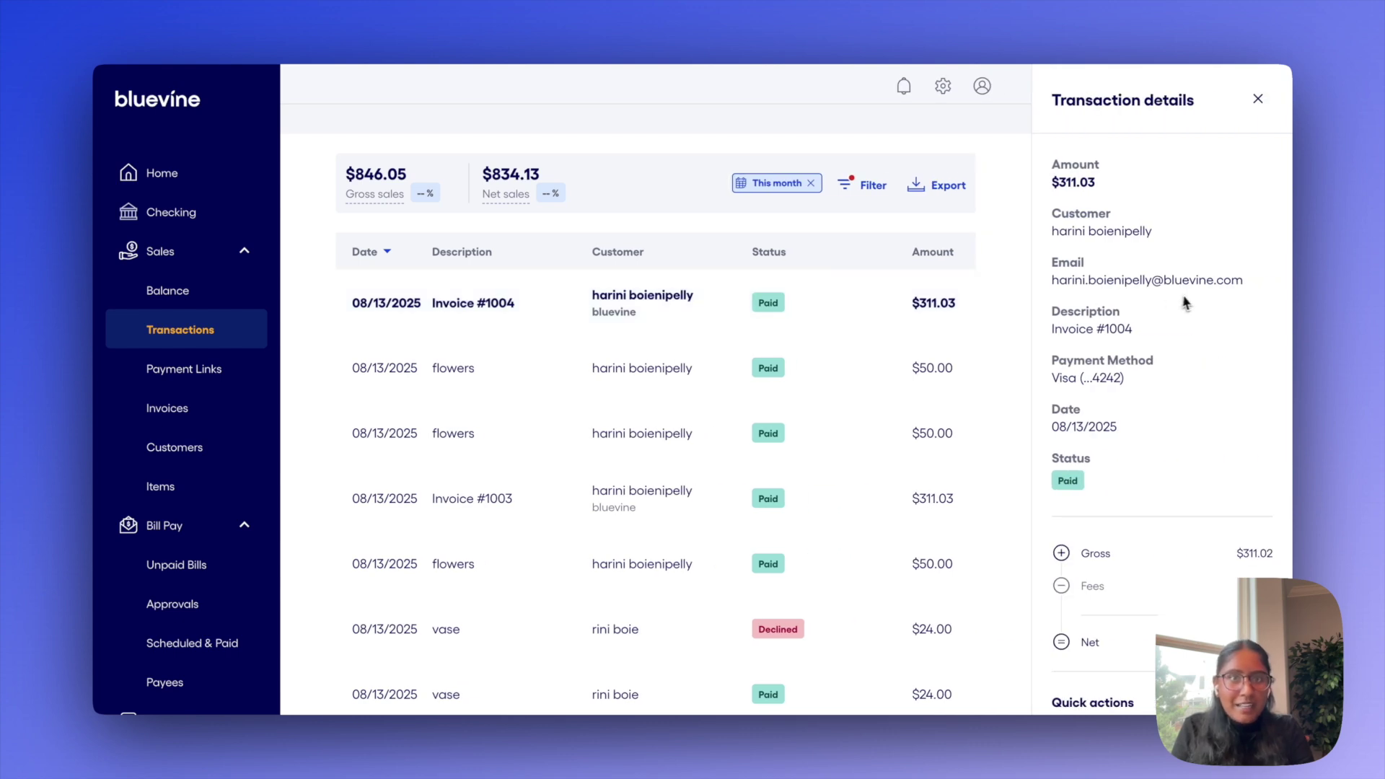
pyautogui.scroll(-2, 1186, 302)
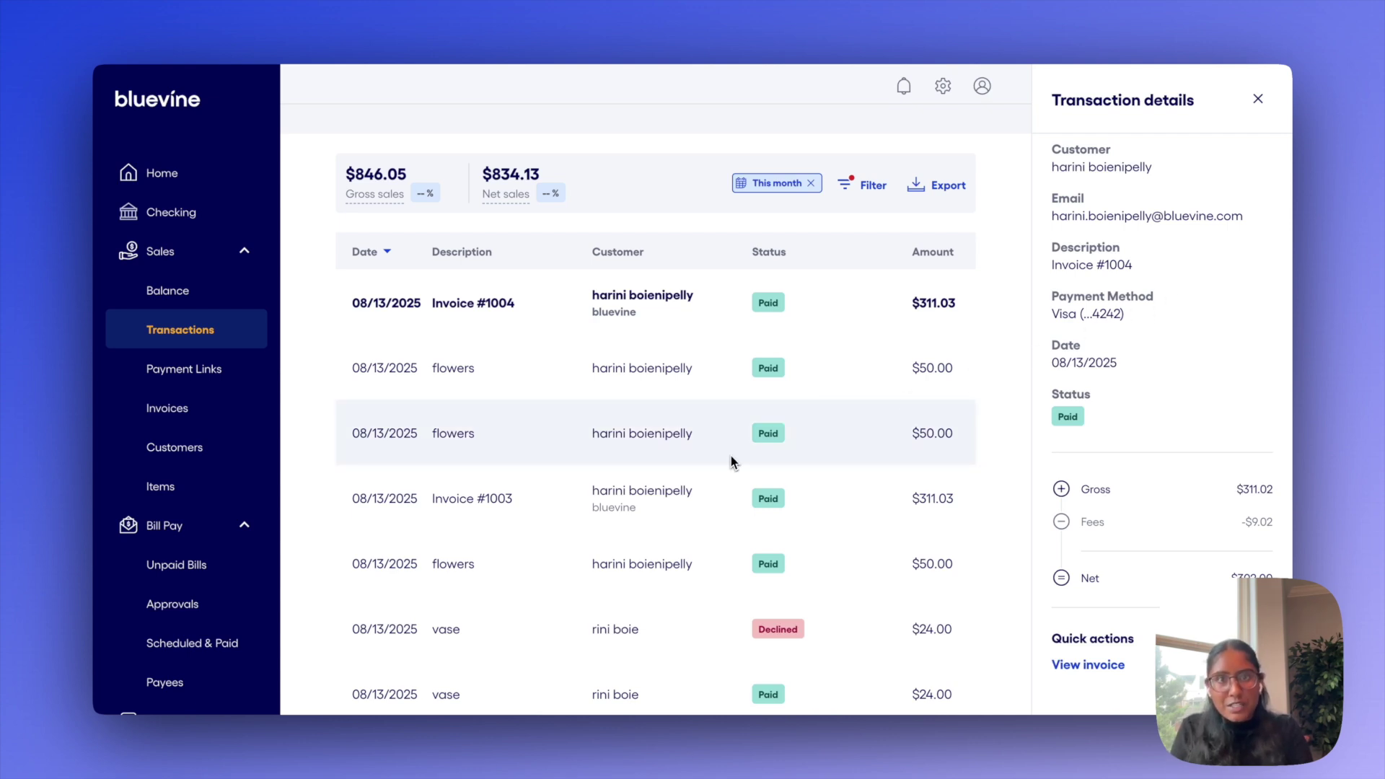
pyautogui.scroll(-3, 732, 462)
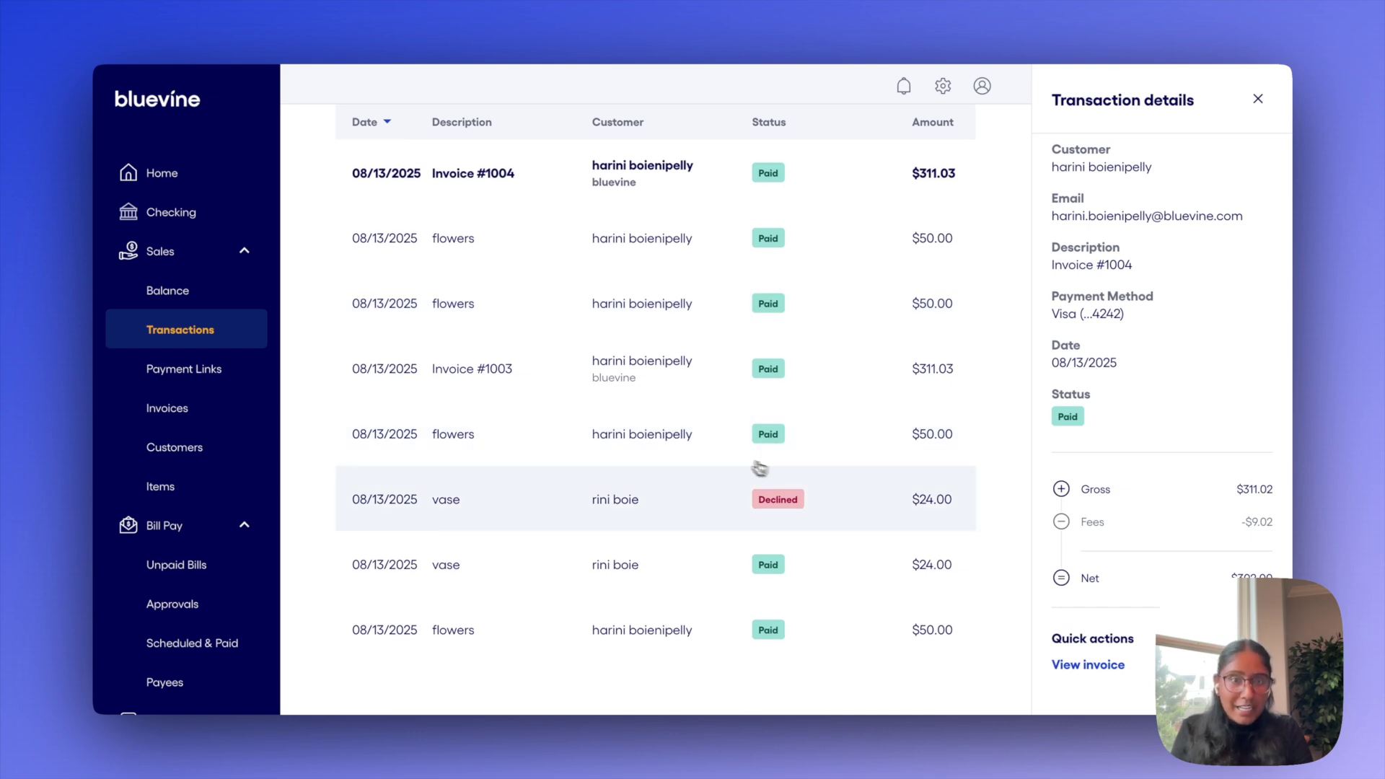
pyautogui.click(845, 507)
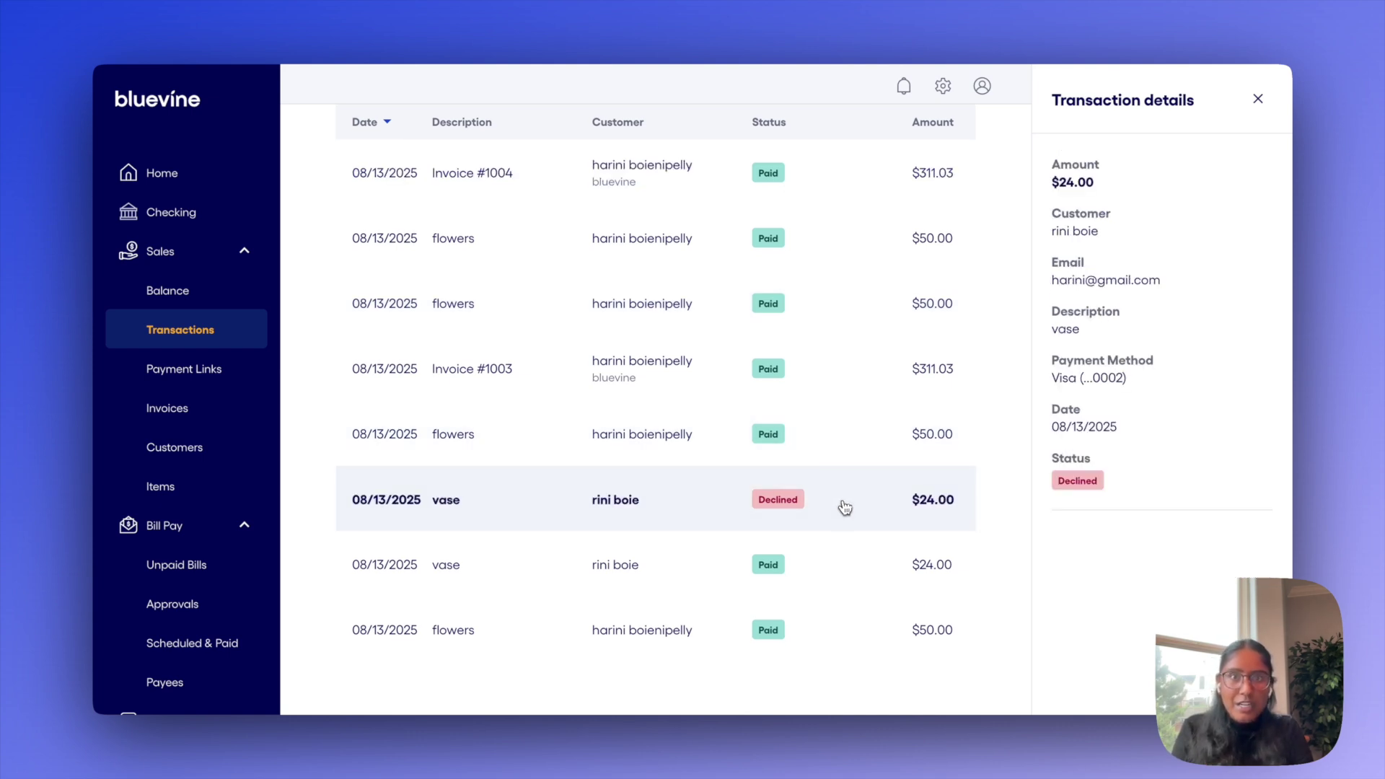
pyautogui.scroll(-2, 792, 452)
pyautogui.scroll(5, 793, 452)
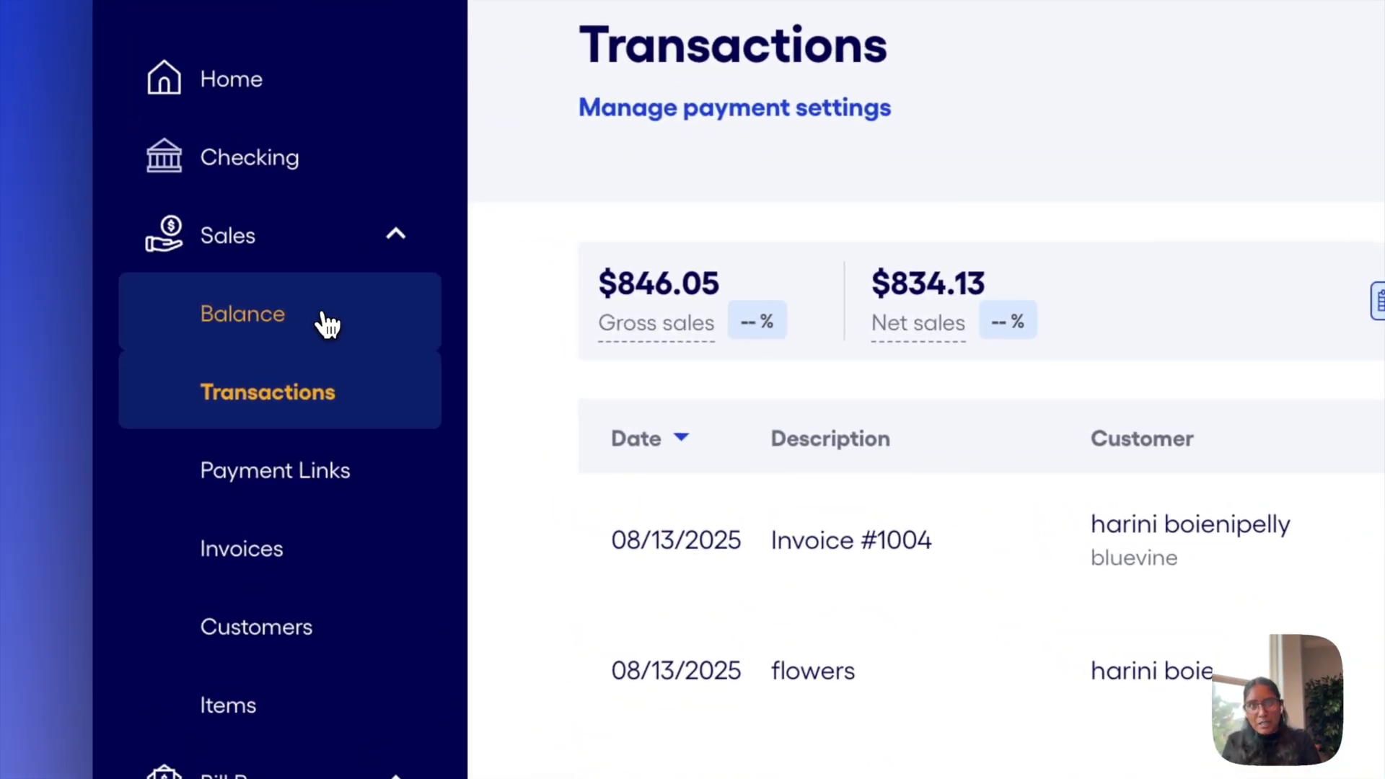
# Open the Sales Balance page to check the payouts list
pyautogui.click(210, 294)
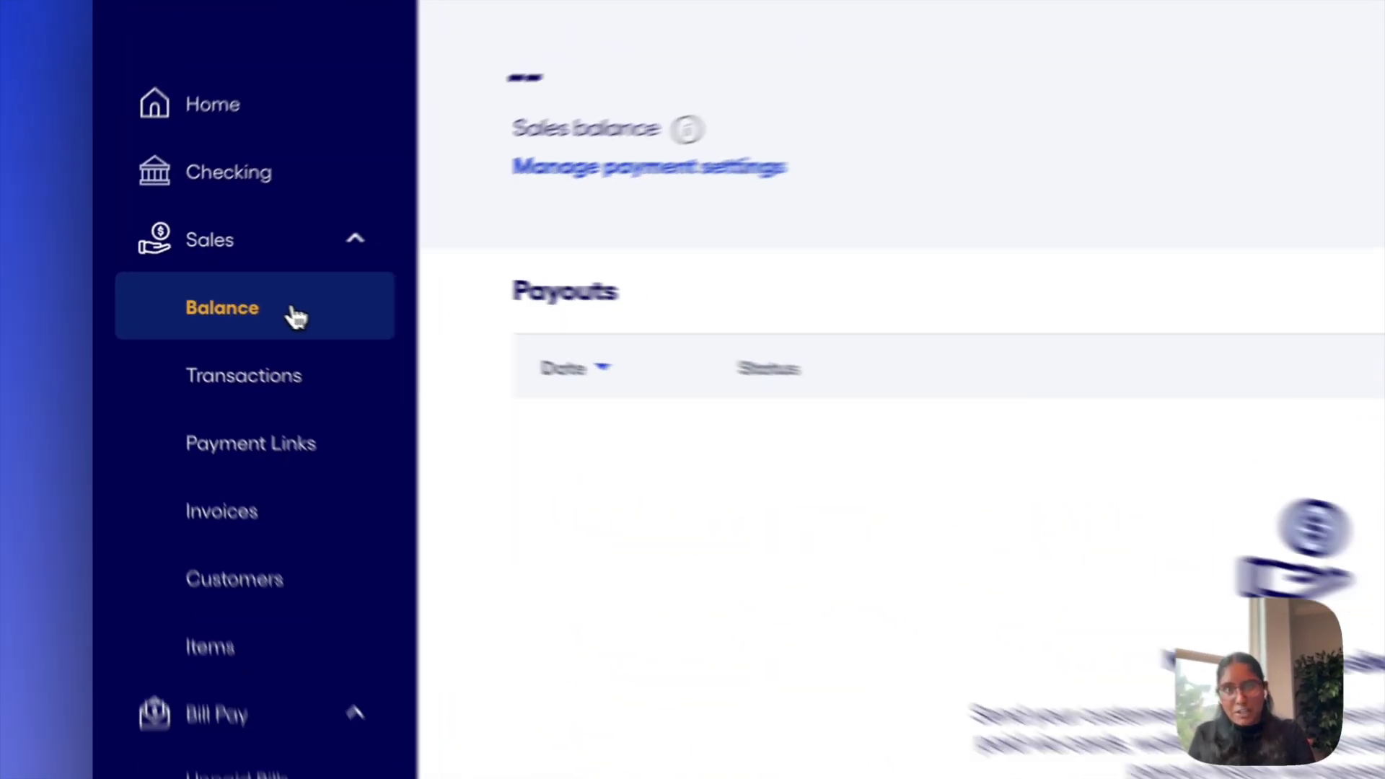